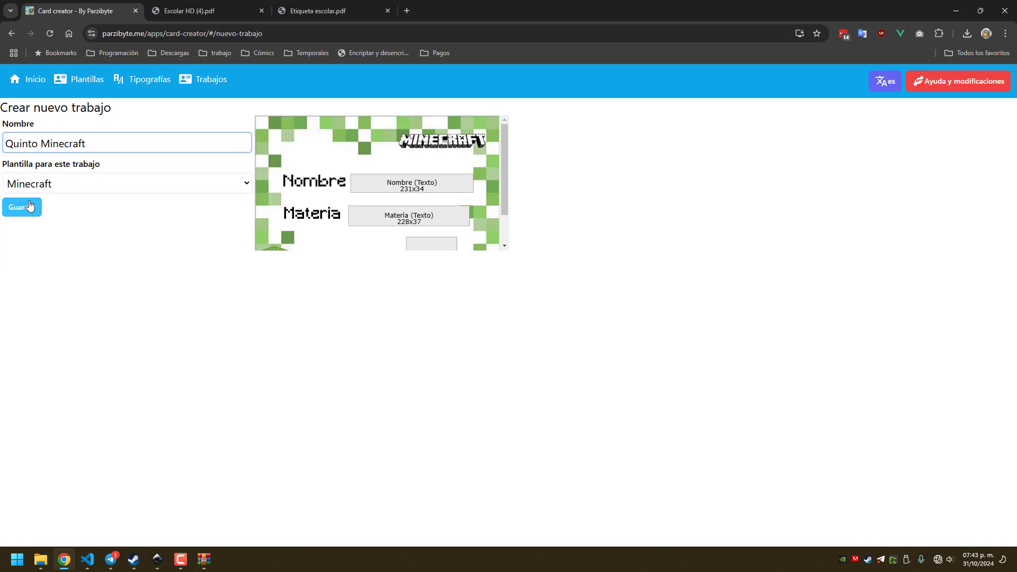
Save the Quinto Minecraft job and create another job named Sexto Minecraft based on the Minecraft template
left_click(21, 206)
left_click(207, 79)
left_click(49, 113)
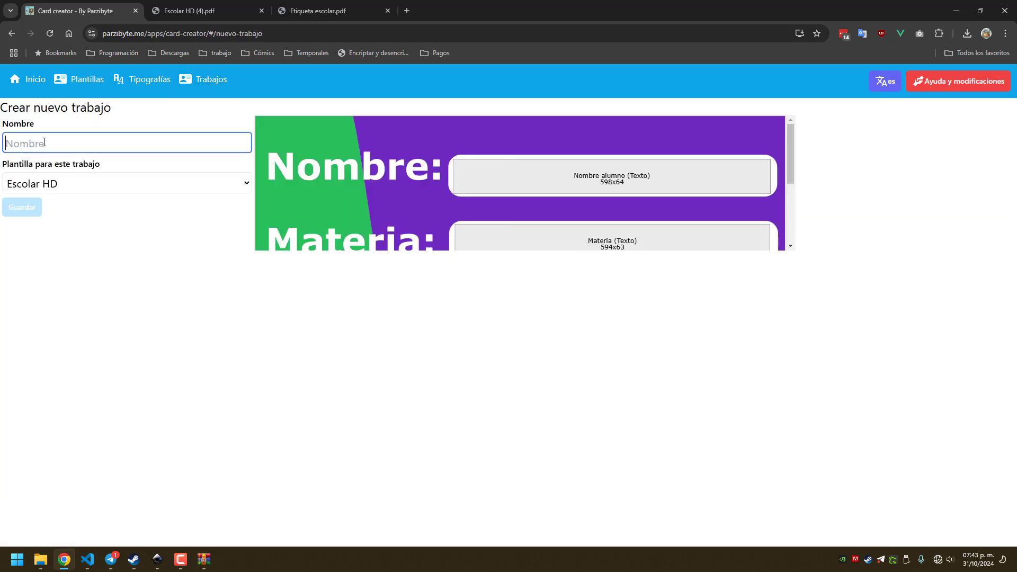
type("Sexto Minecraft")
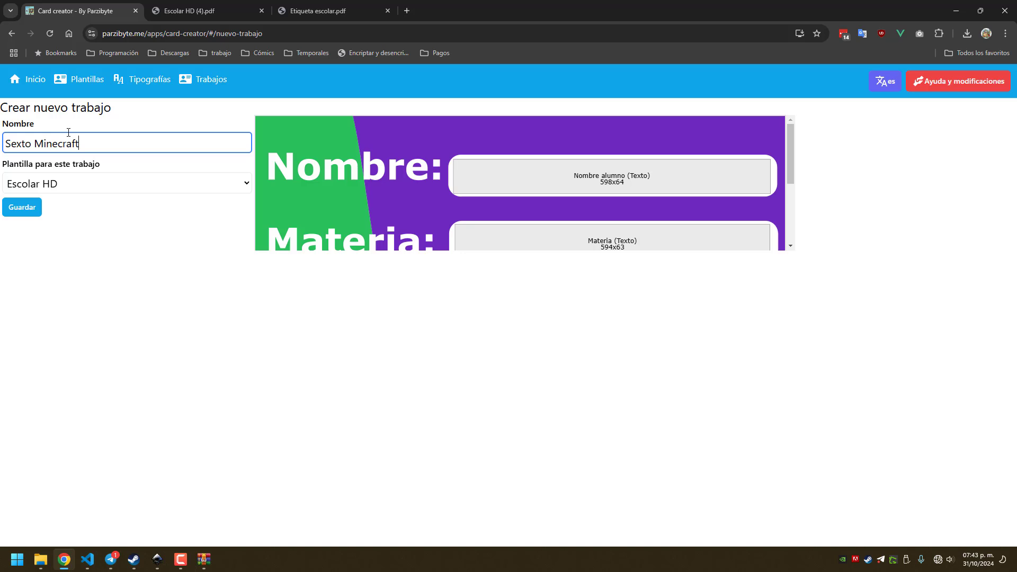
left_click(83, 180)
left_click(69, 212)
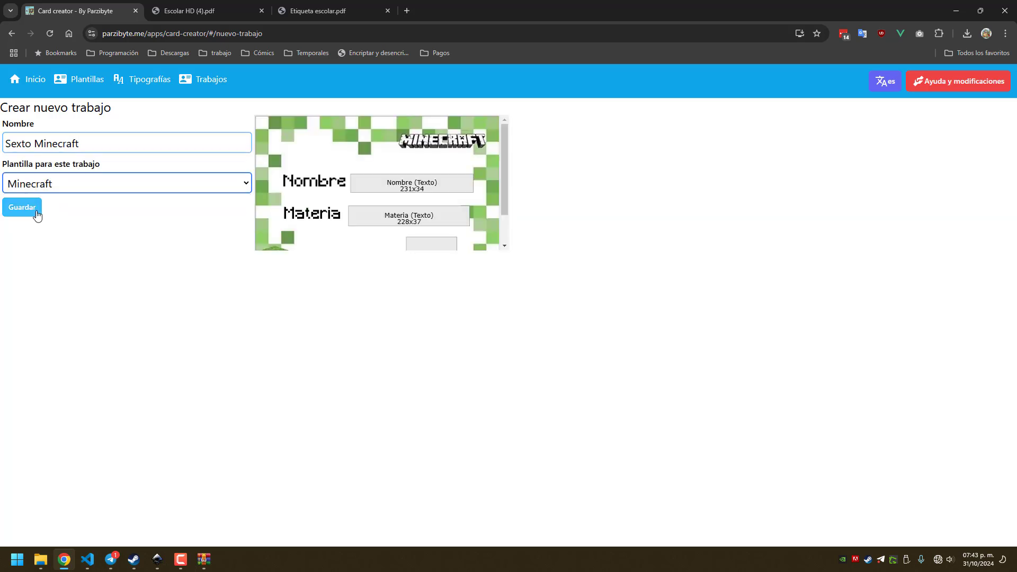
left_click(37, 212)
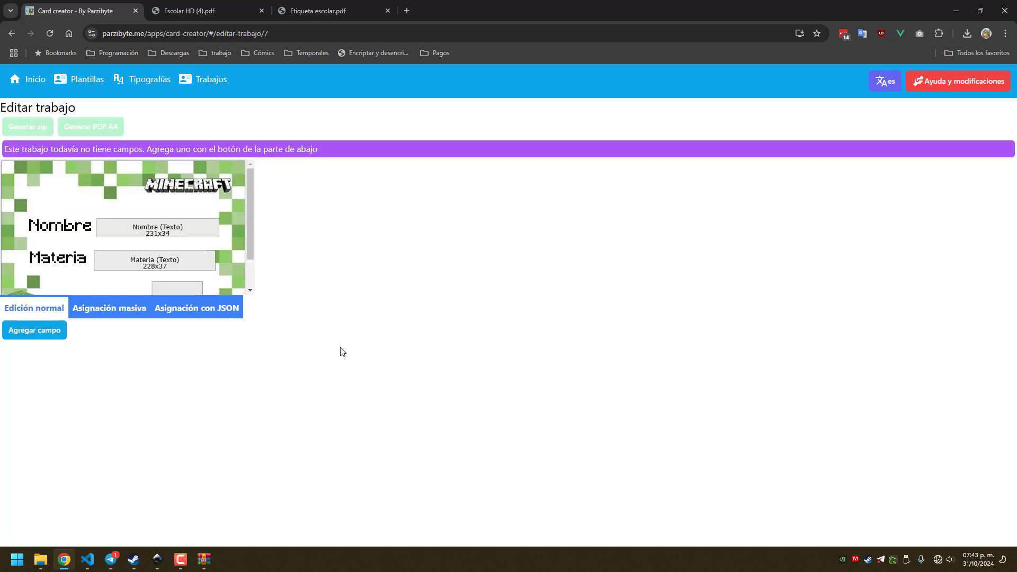
Begin another new job and examine the fields in the Escolar HD template's preview
left_click(210, 80)
left_click(39, 108)
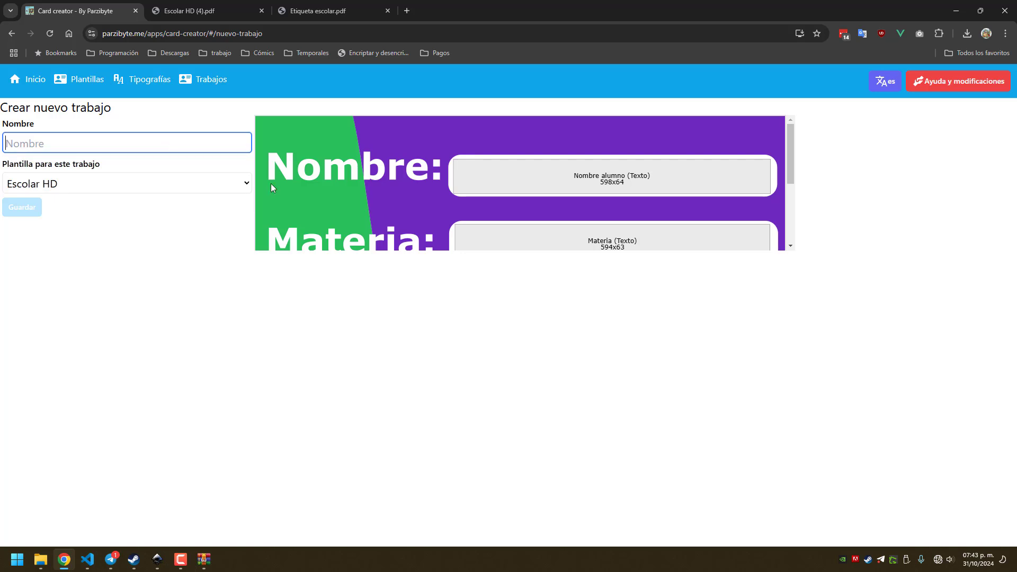
scroll(500, 202, "down", 3)
scroll(581, 174, "up", 3)
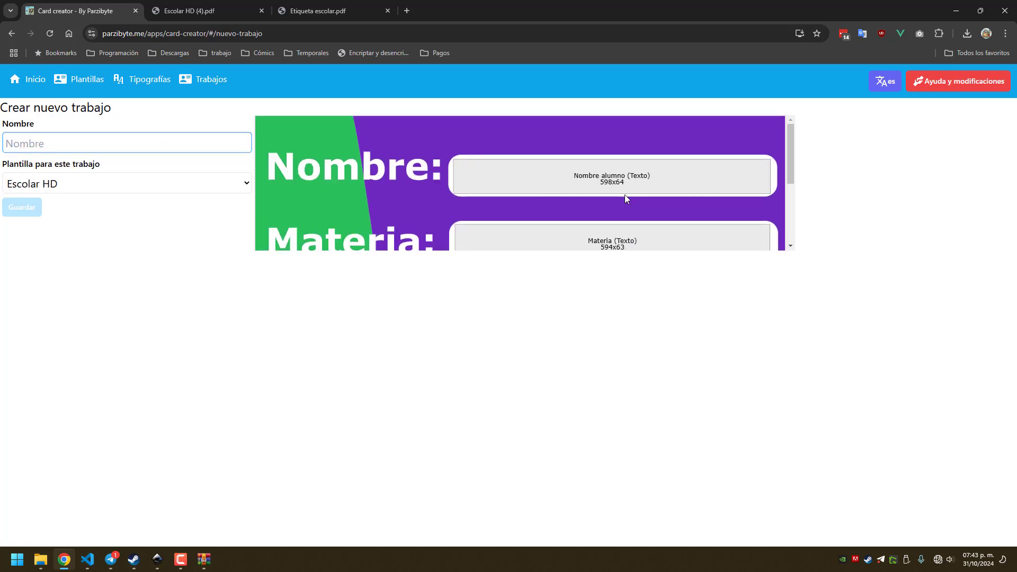
scroll(459, 202, "down", 3)
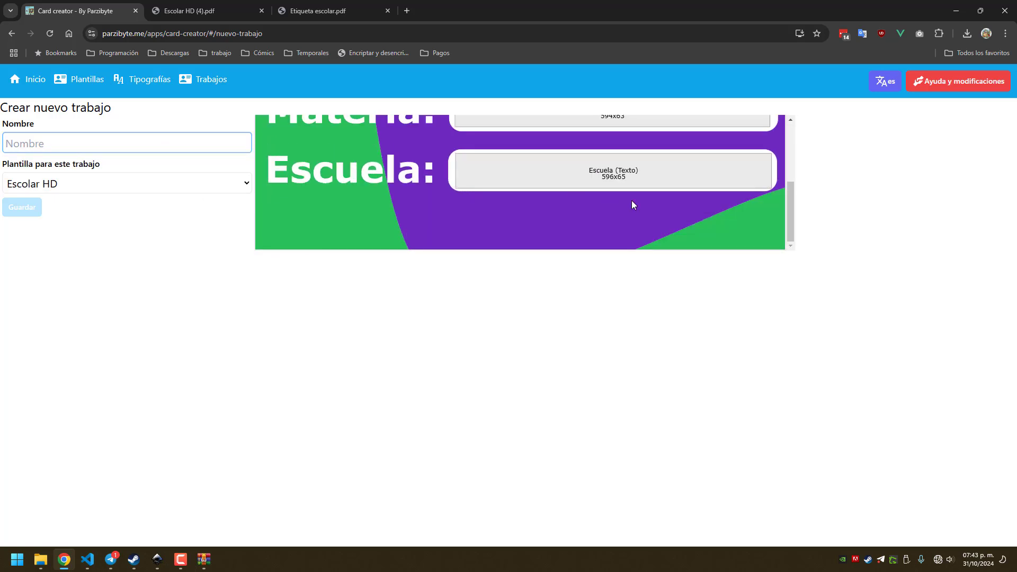
scroll(609, 186, "up", 3)
scroll(506, 157, "down", 3)
scroll(596, 175, "up", 2)
scroll(596, 173, "up", 2)
Choose the Minecraft template for the new job and examine its preview fields, including the QR code area
left_click(91, 184)
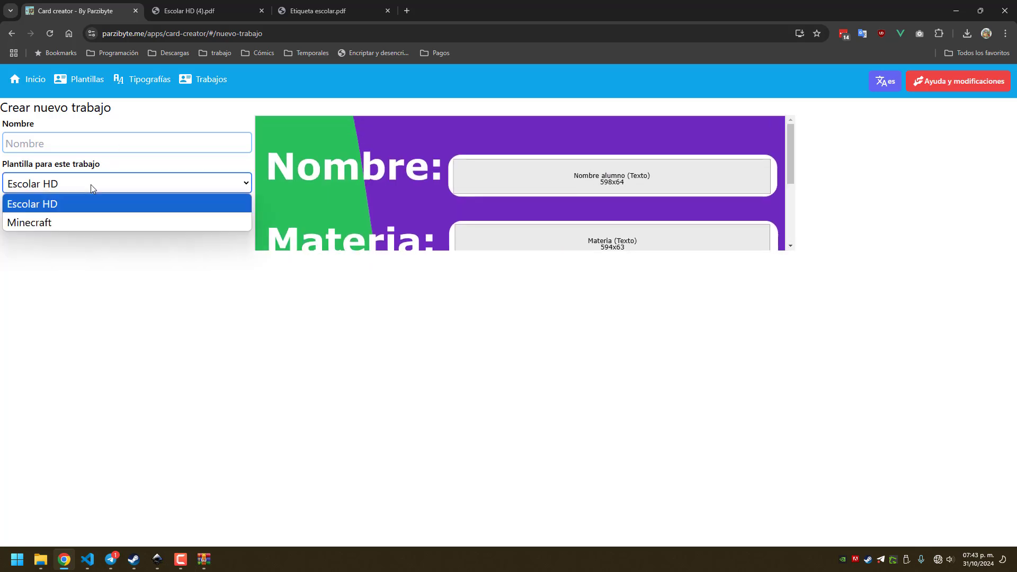
left_click(74, 223)
scroll(393, 170, "down", 2)
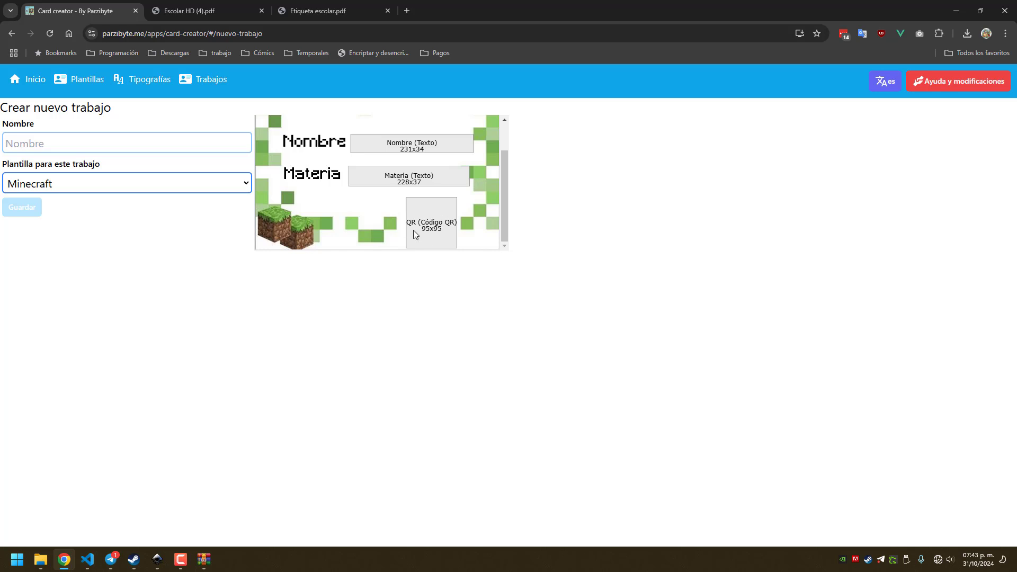
scroll(430, 227, "up", 1)
scroll(432, 224, "up", 1)
scroll(431, 224, "down", 1)
scroll(432, 224, "up", 1)
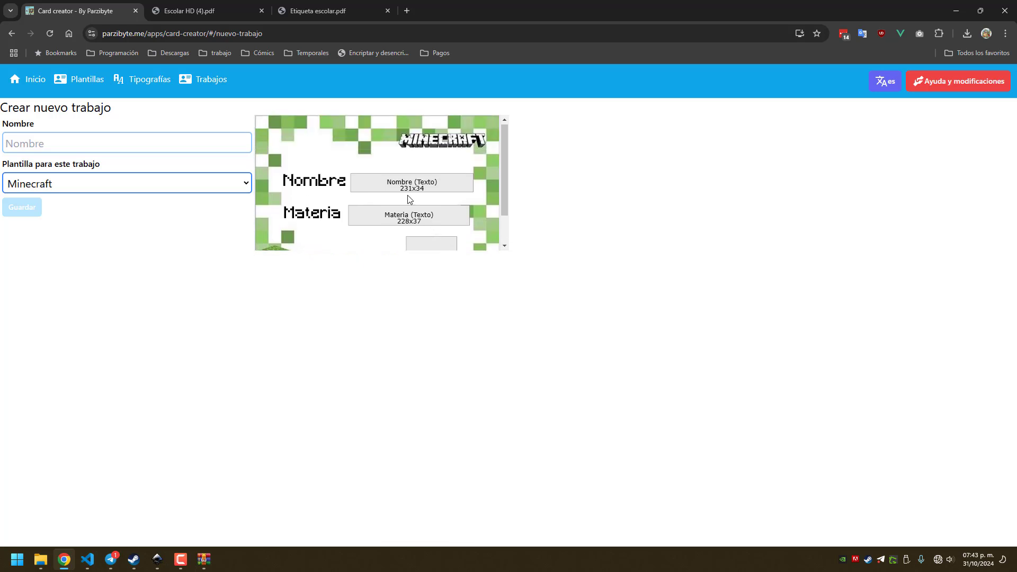
Switch the new job's template back to Escolar HD and review its whole preview from Nombre to Escuela
left_click(176, 182)
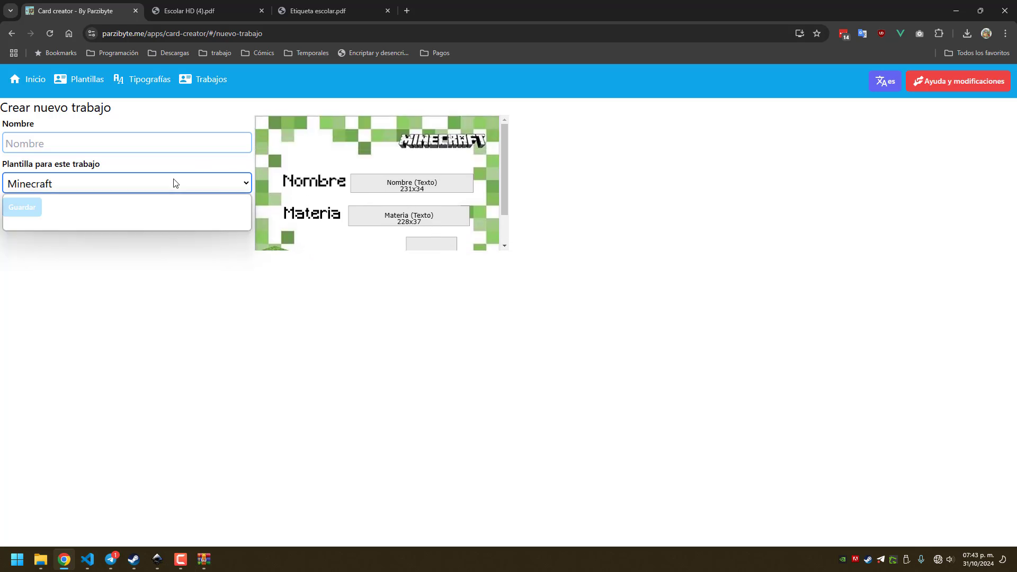
left_click(137, 200)
scroll(622, 207, "down", 3)
scroll(608, 217, "up", 3)
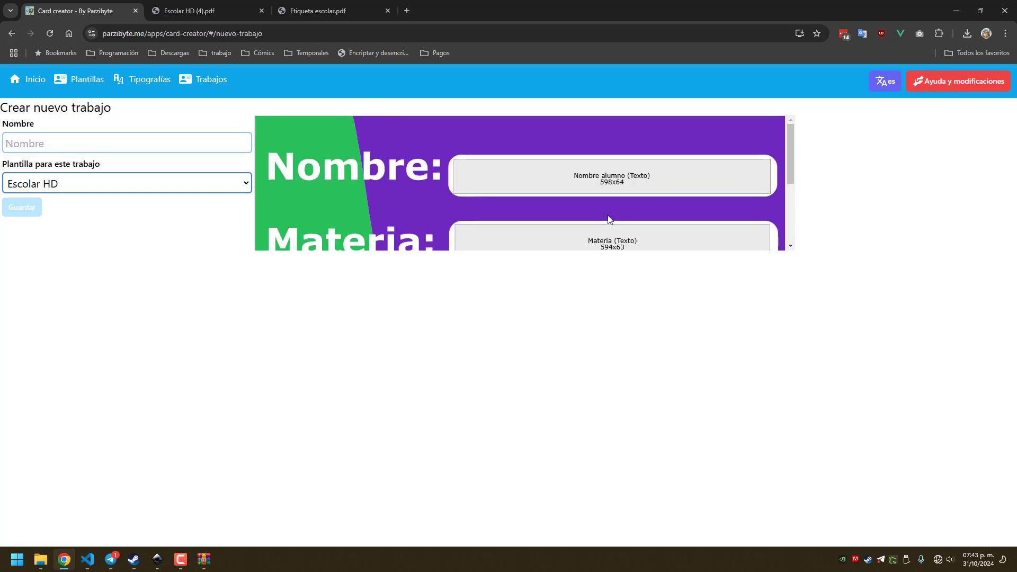
scroll(582, 181, "down", 3)
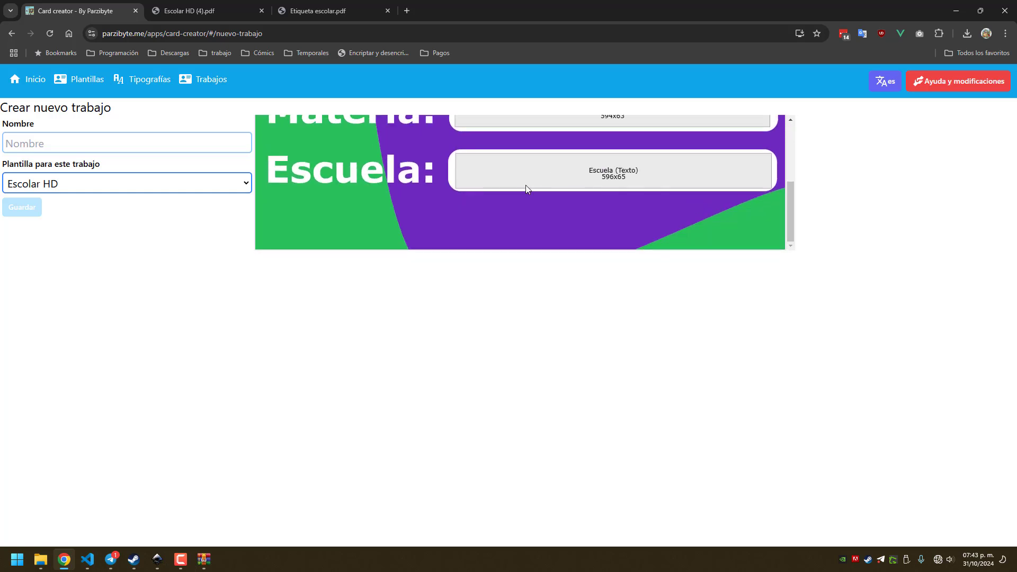
scroll(527, 188, "up", 5)
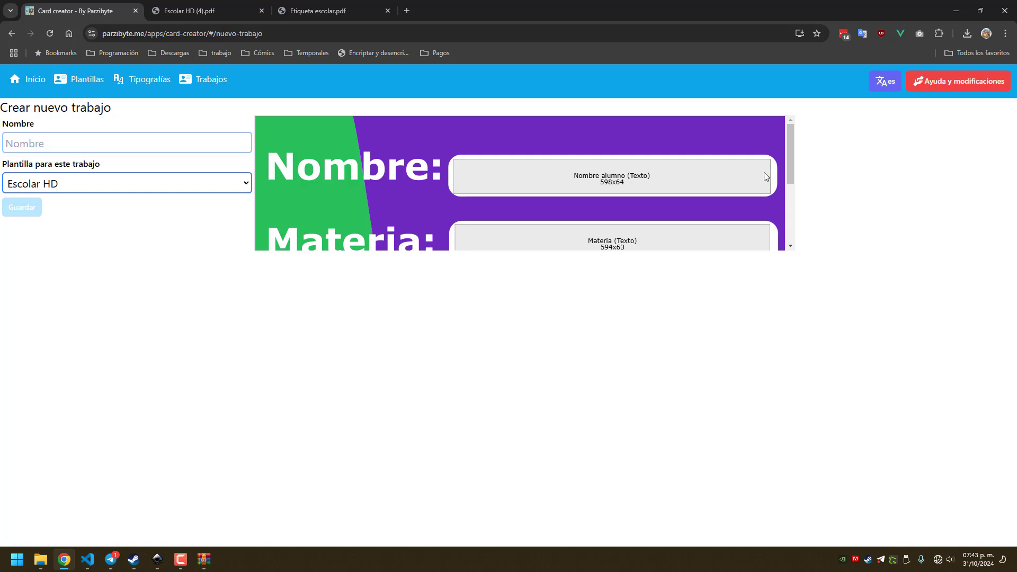
scroll(787, 156, "down", 3)
scroll(792, 159, "up", 3)
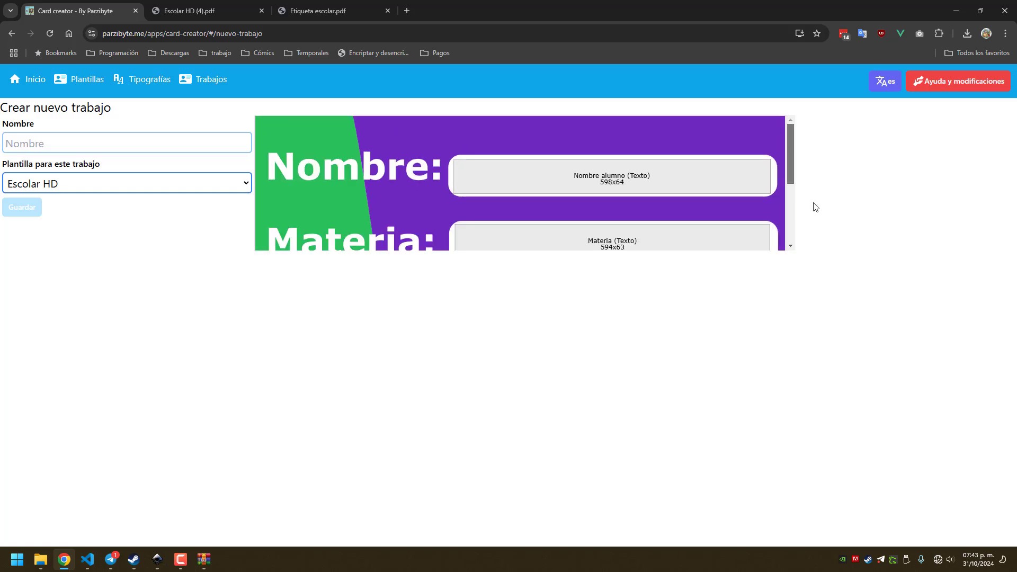
left_click(792, 158)
scroll(792, 153, "down", 3)
scroll(582, 180, "up", 3)
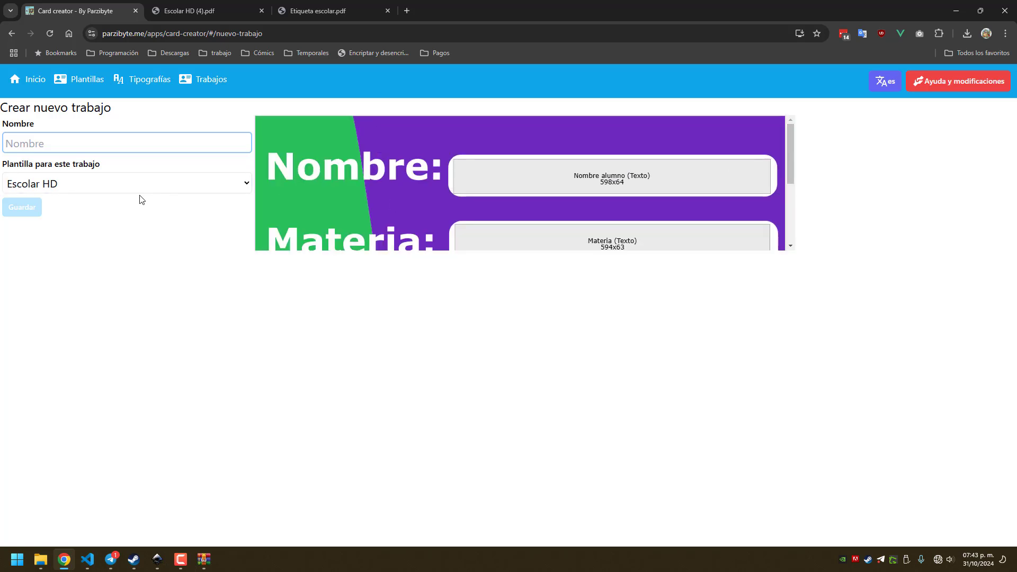
Select the Minecraft template again and compare its preview with the Escolar HD one
left_click(137, 191)
left_click(98, 220)
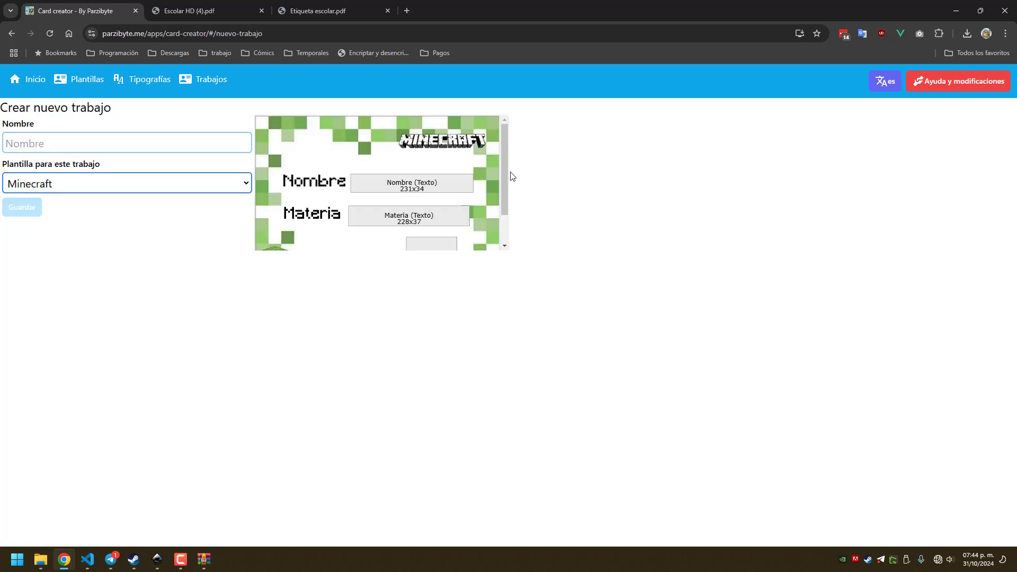
scroll(514, 179, "down", 1)
scroll(498, 184, "up", 1)
Visit the templates and fonts lists, then open the Quinto Minecraft job for editing from the jobs list
left_click(87, 79)
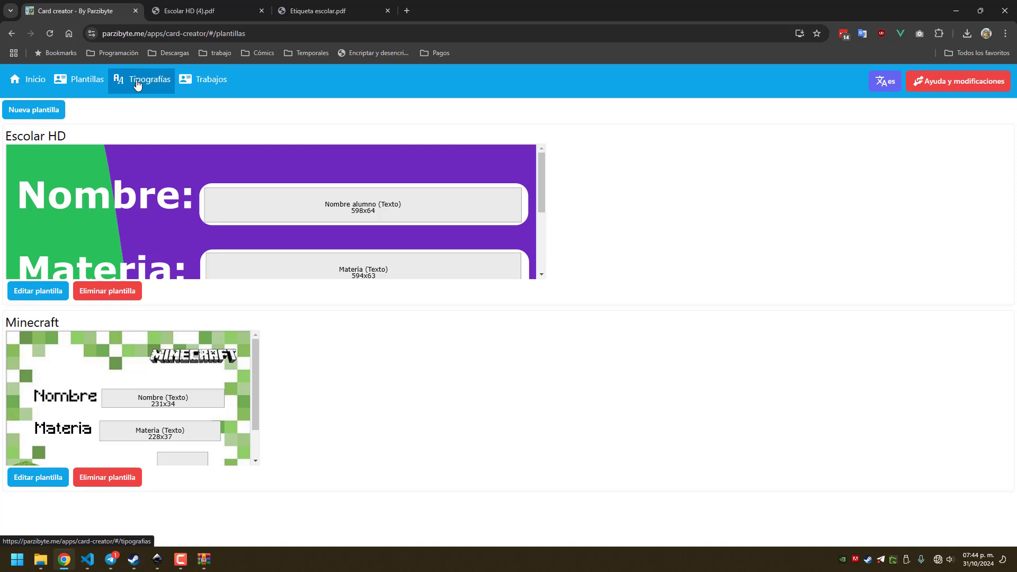
left_click(144, 79)
left_click(196, 86)
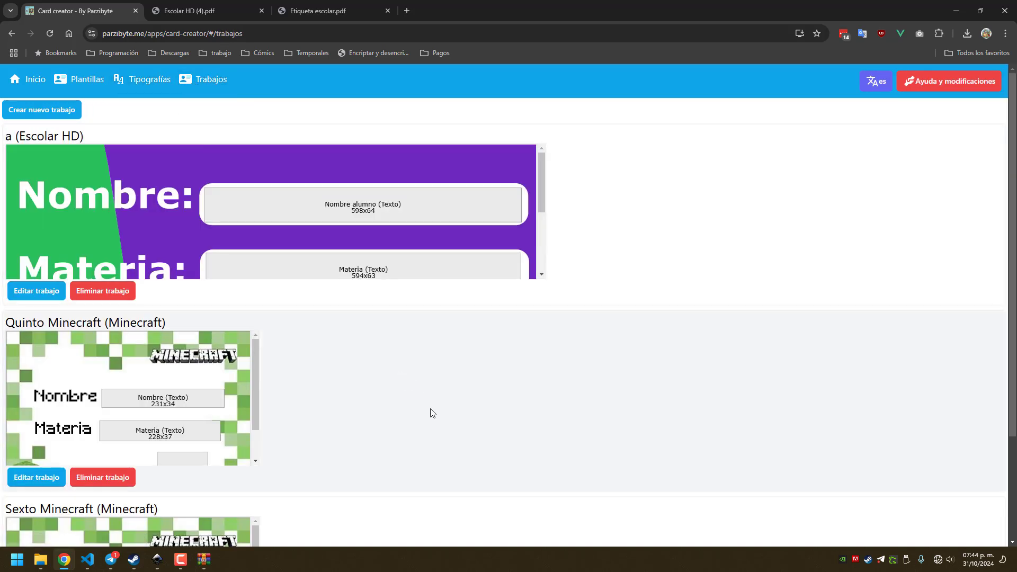
scroll(454, 436, "down", 2)
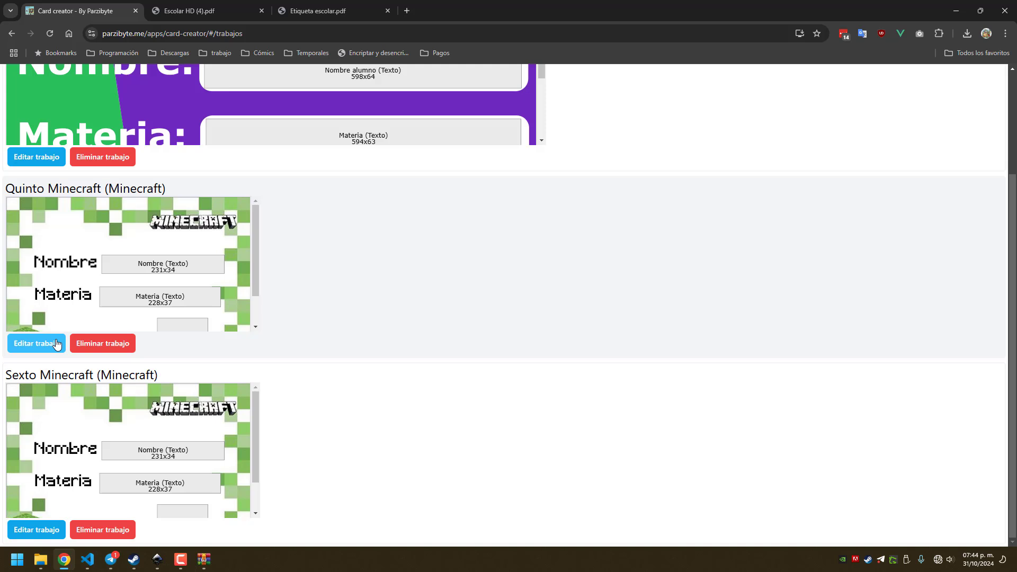
left_click(57, 345)
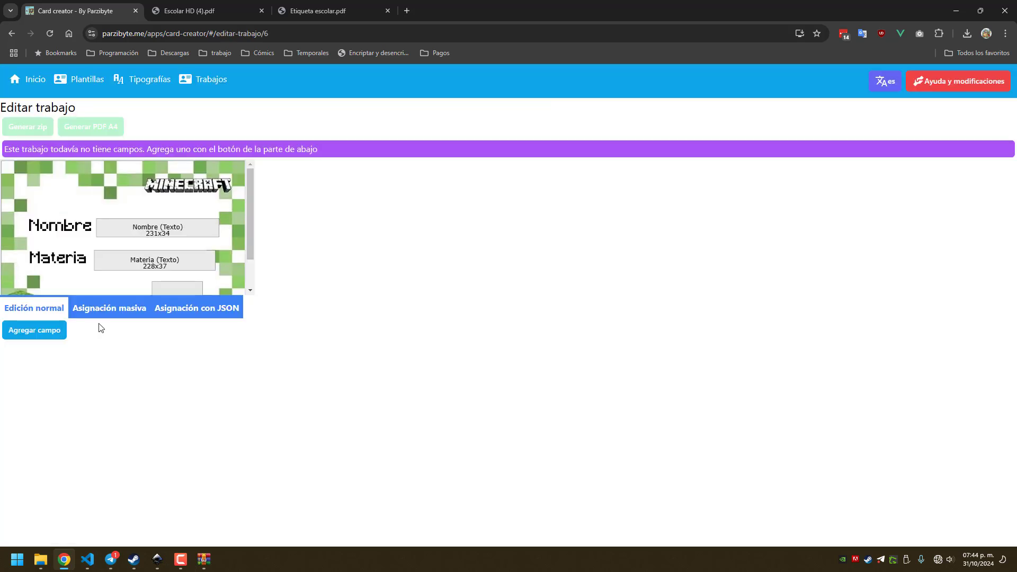
left_click(51, 333)
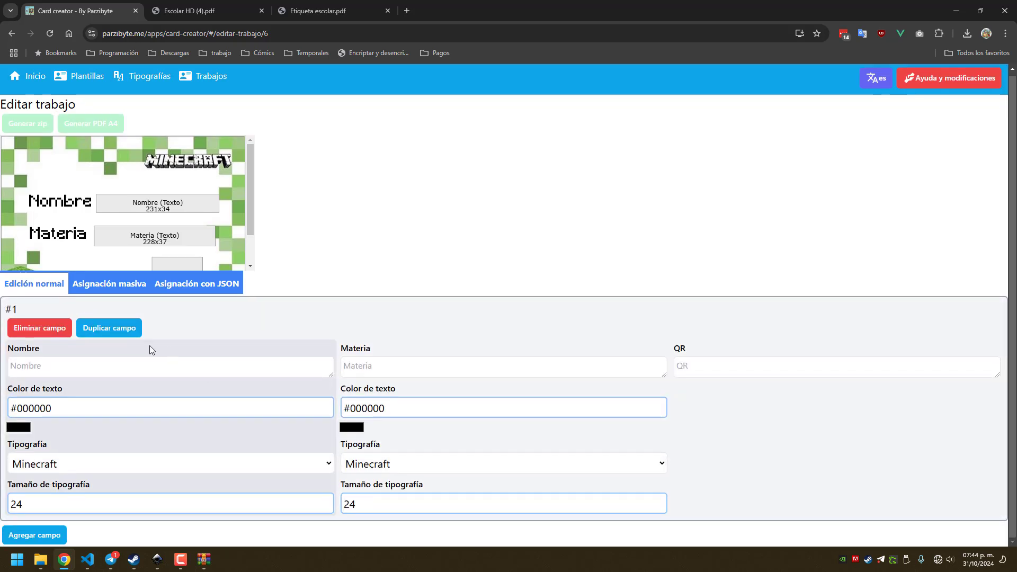
left_click(113, 361)
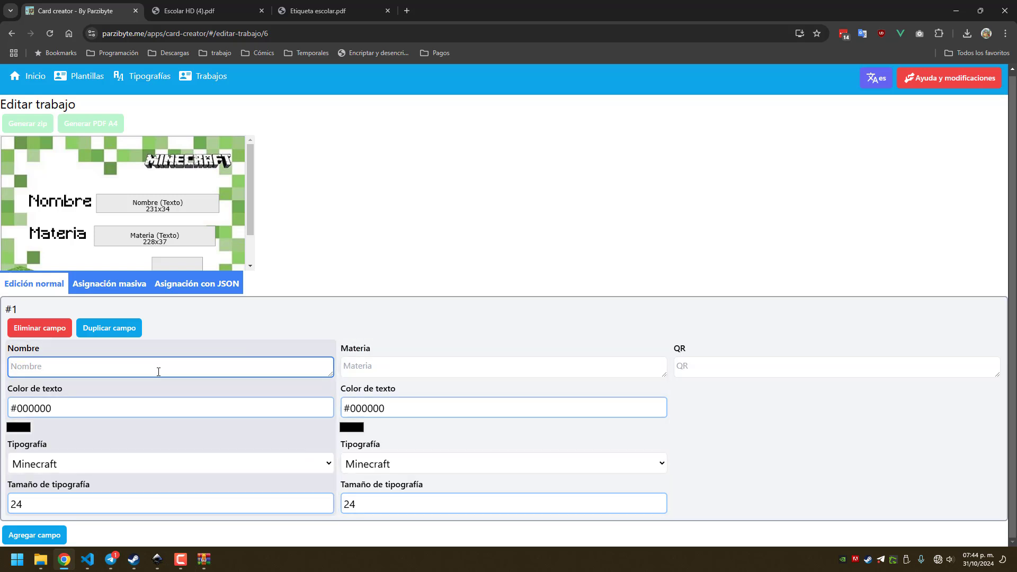
type("Parzibyte")
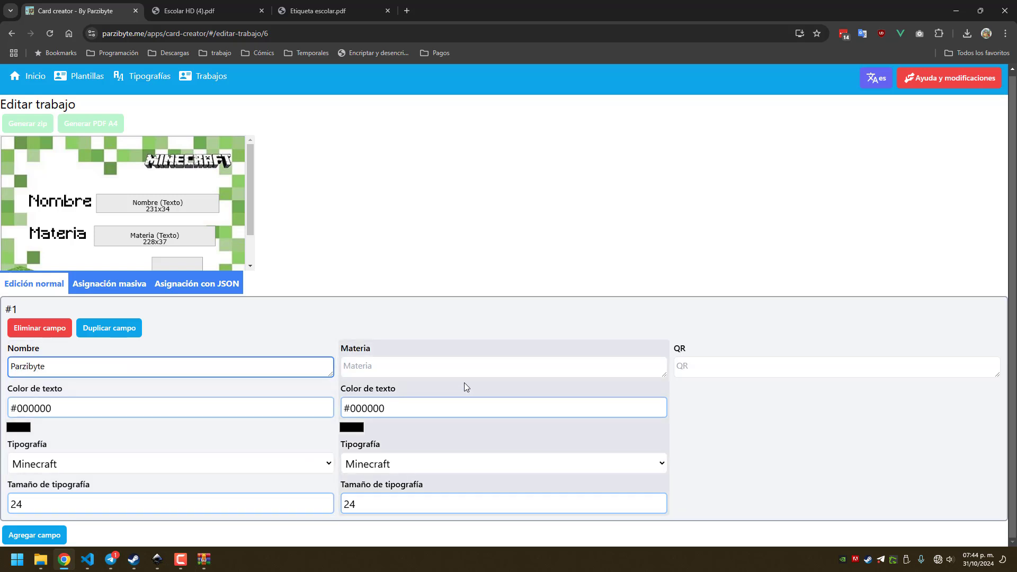
left_click(460, 373)
type("Geografía")
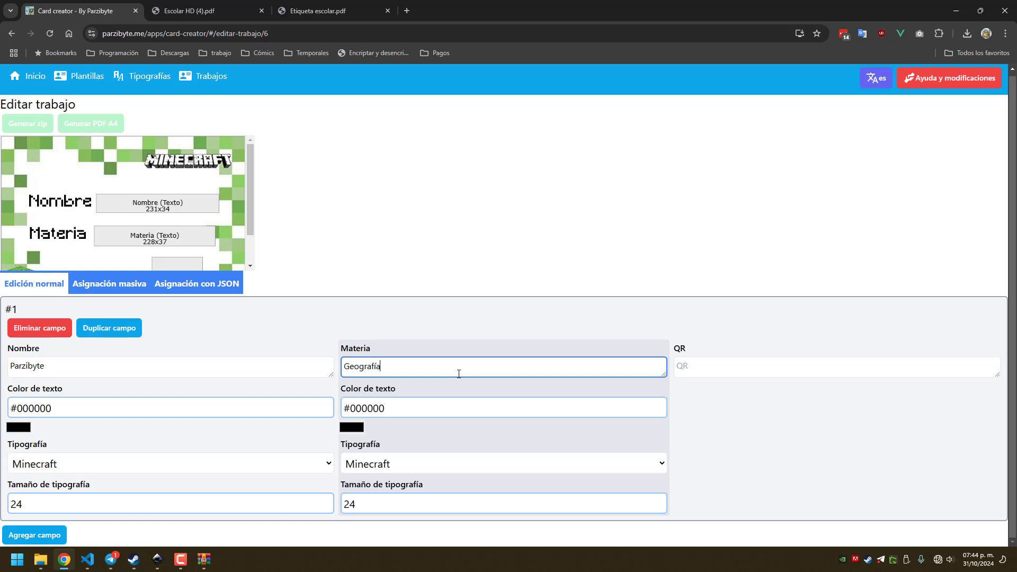
left_click(712, 366)
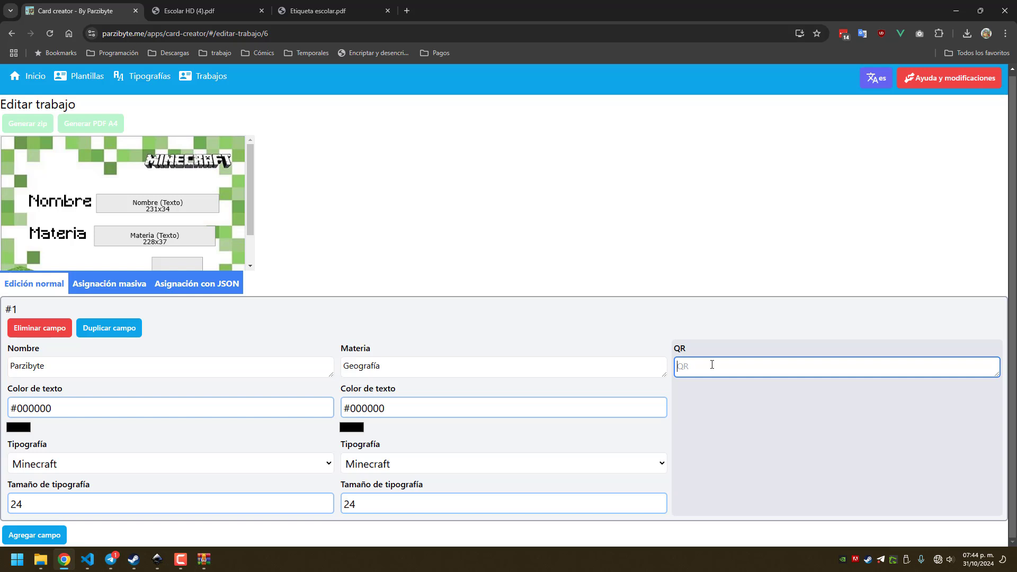
type("https")
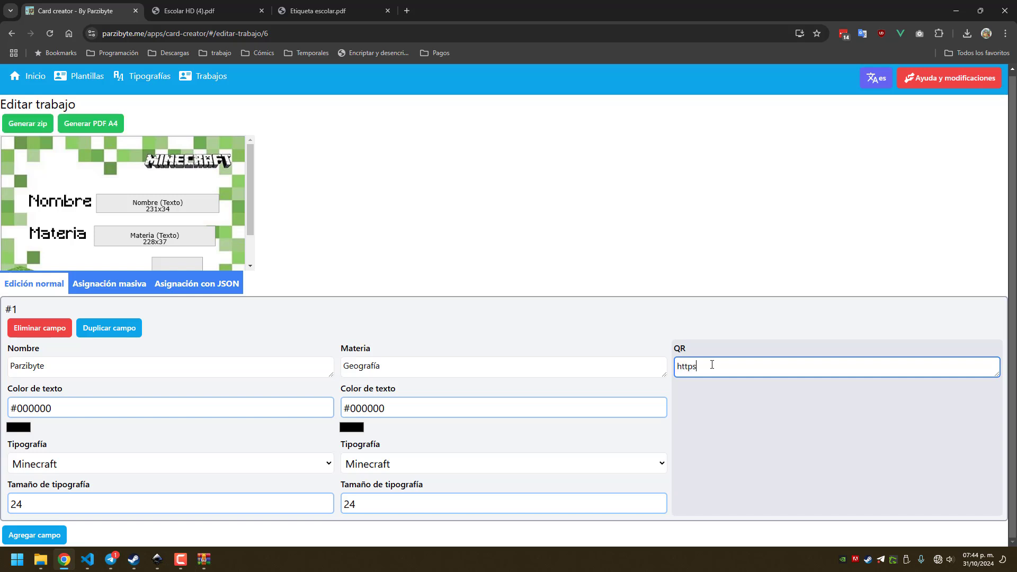
type("://parzibyte.me/blog")
left_click(753, 331)
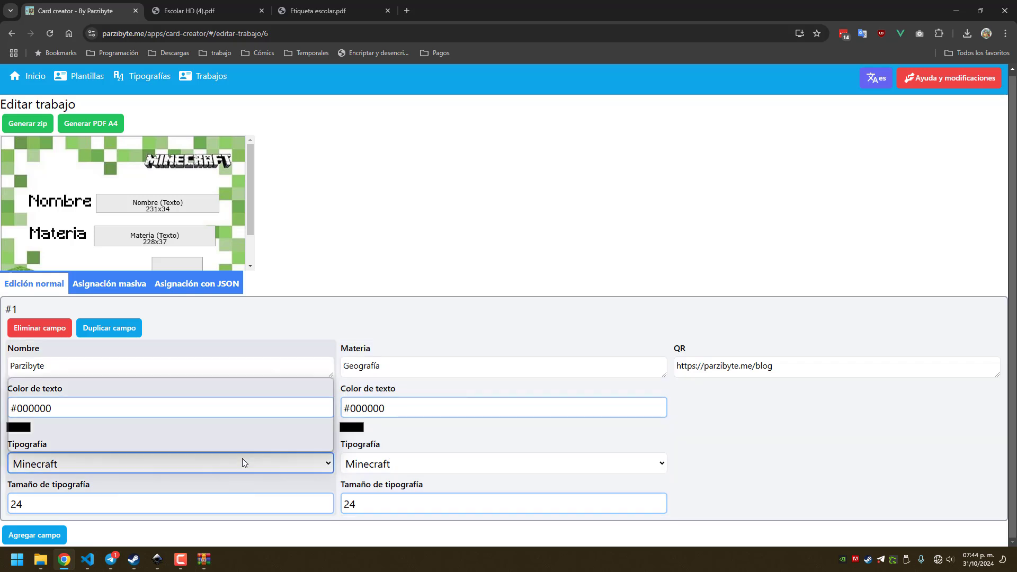
Look through the fonts available for the Nombre text of campo #1, keeping Minecraft
left_click(243, 462)
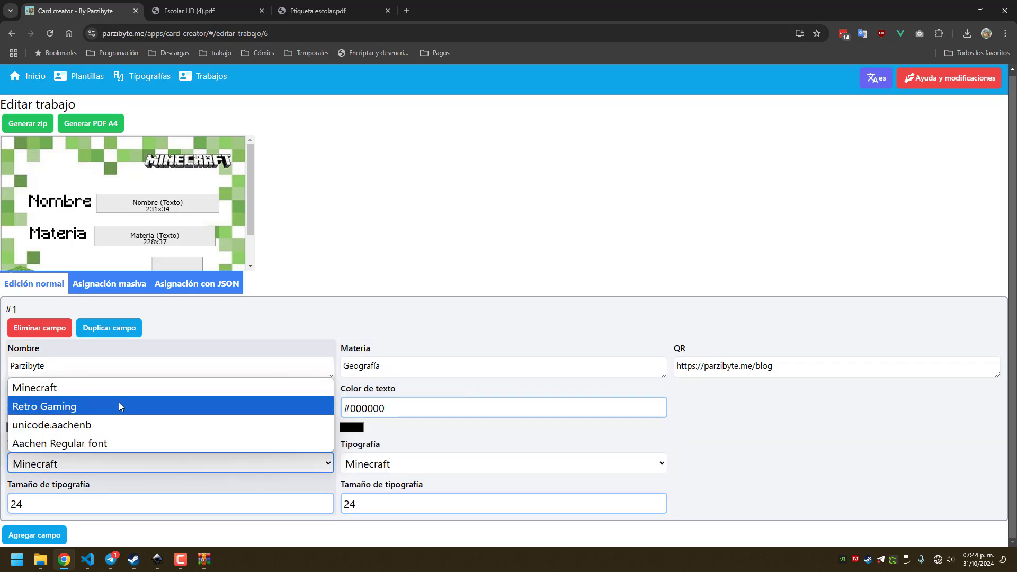
left_click(68, 464)
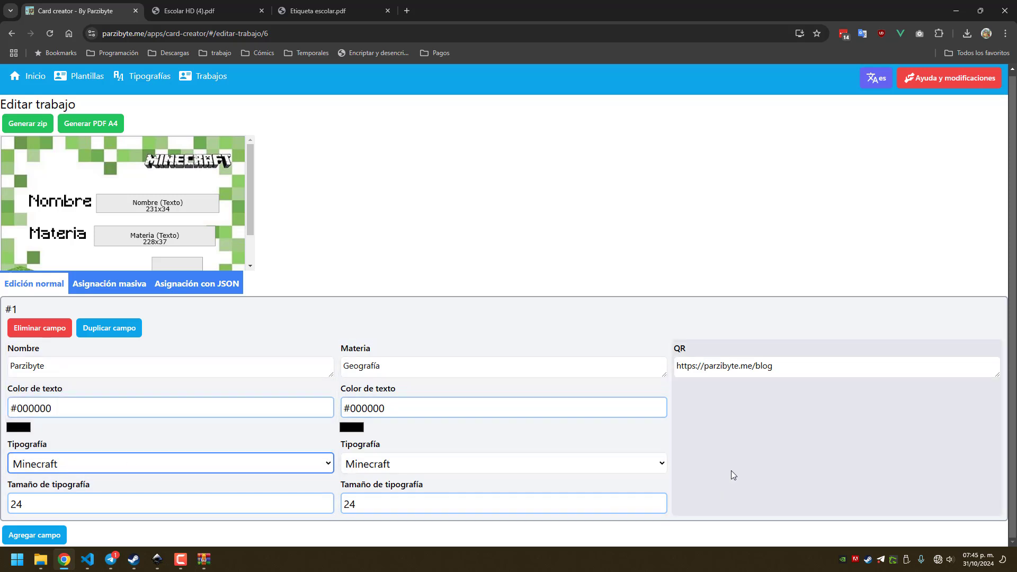
left_click(731, 475)
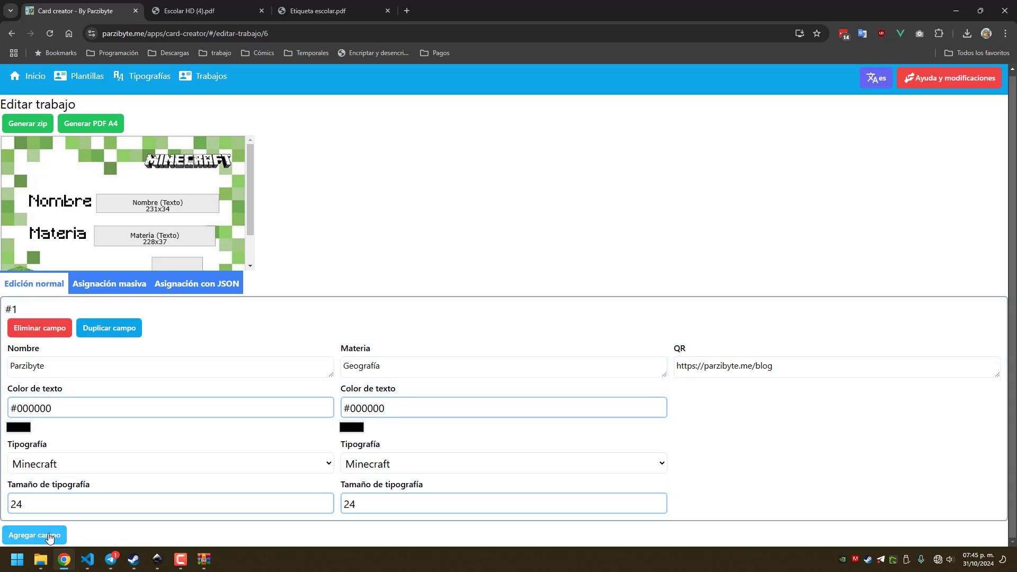
Duplicate campo #1, and duplicate the resulting campo #2 to make a third label
left_click(98, 333)
scroll(265, 413, "down", 2)
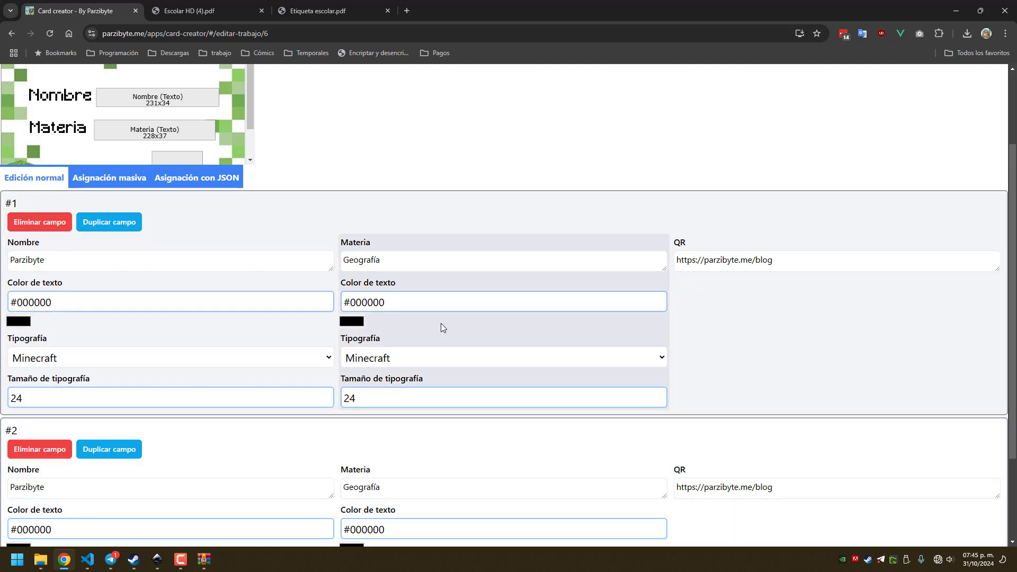
scroll(256, 268, "down", 2)
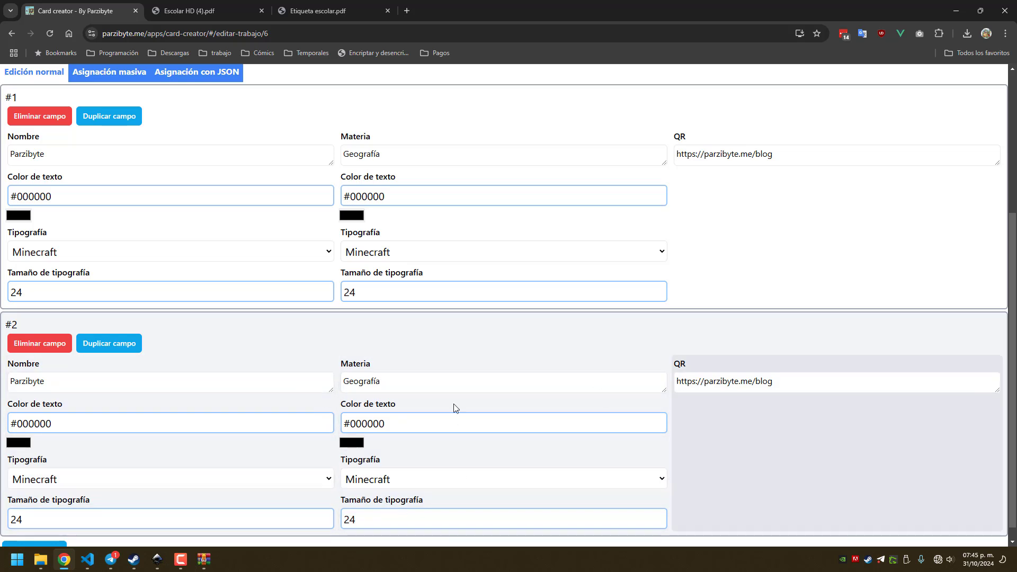
scroll(211, 470, "down", 1)
left_click(93, 329)
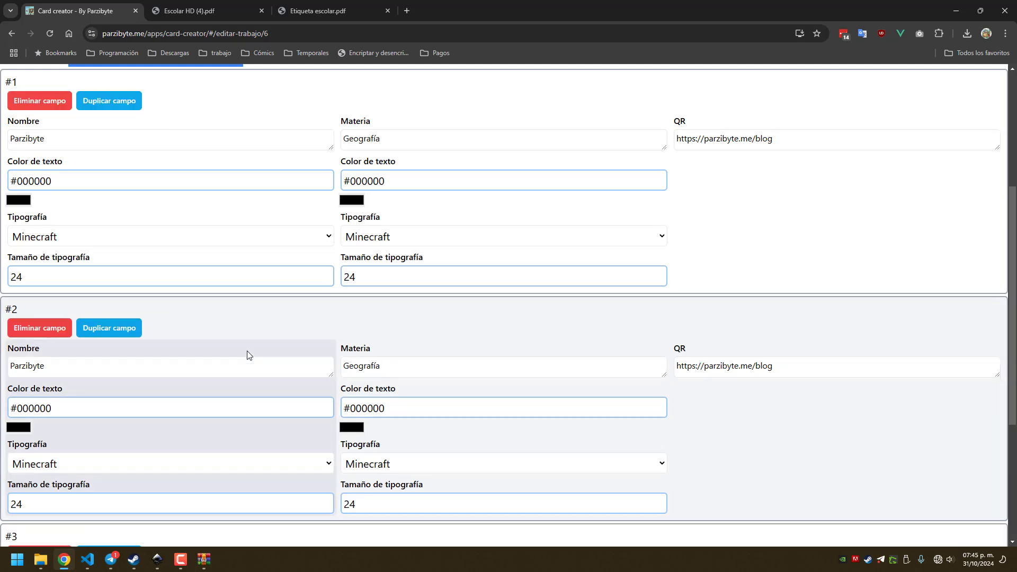
Change the Materia of campo #3 to "Matemáticas"
scroll(247, 355, "down", 4)
scroll(247, 354, "down", 1)
double_click(369, 366)
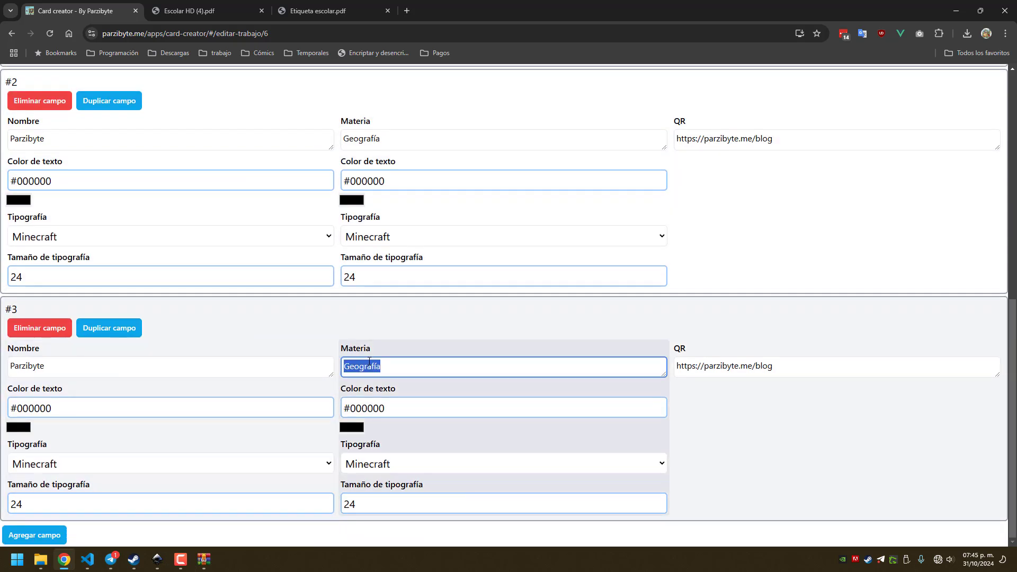
type("Matemáticas")
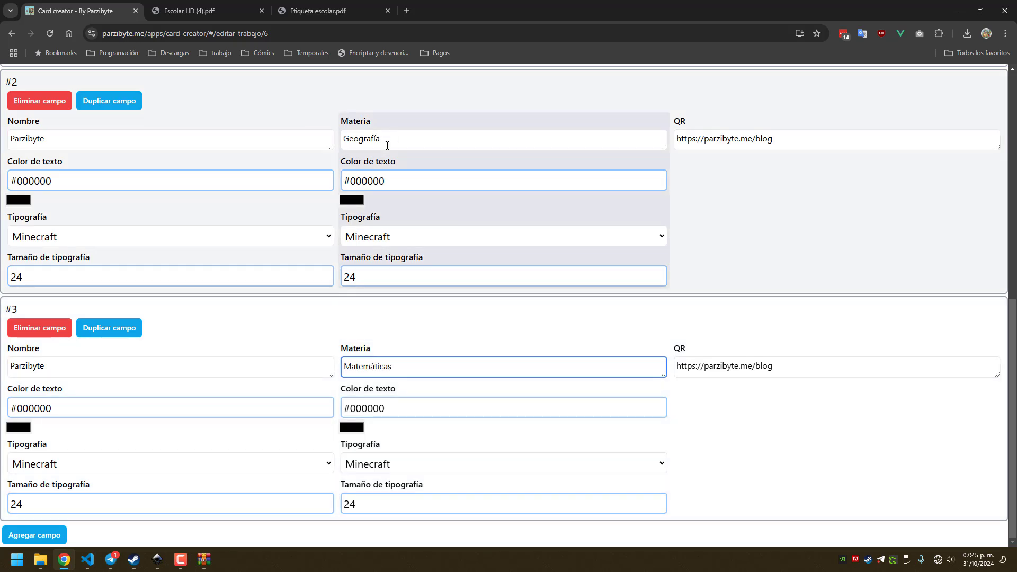
left_click(449, 141)
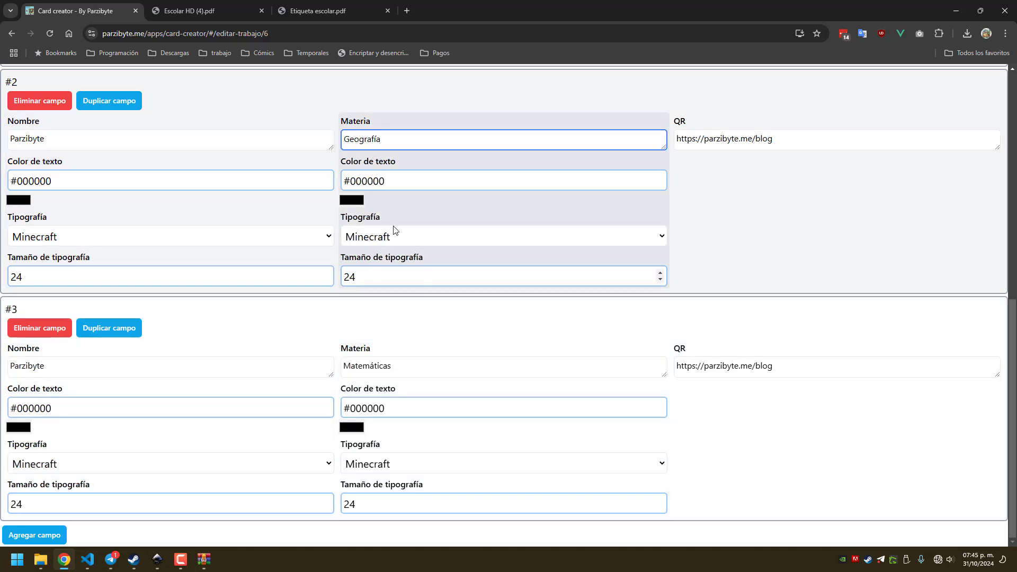
left_click(374, 122)
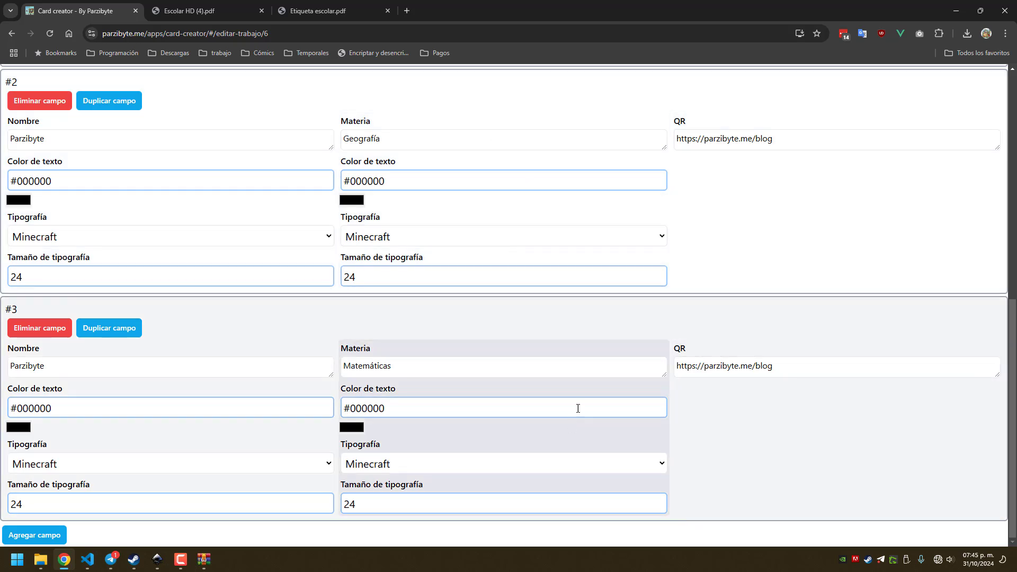
Generate the job's labels as a ZIP and save it on the Desktop as "Minecraft (1).zip"
scroll(527, 331, "up", 8)
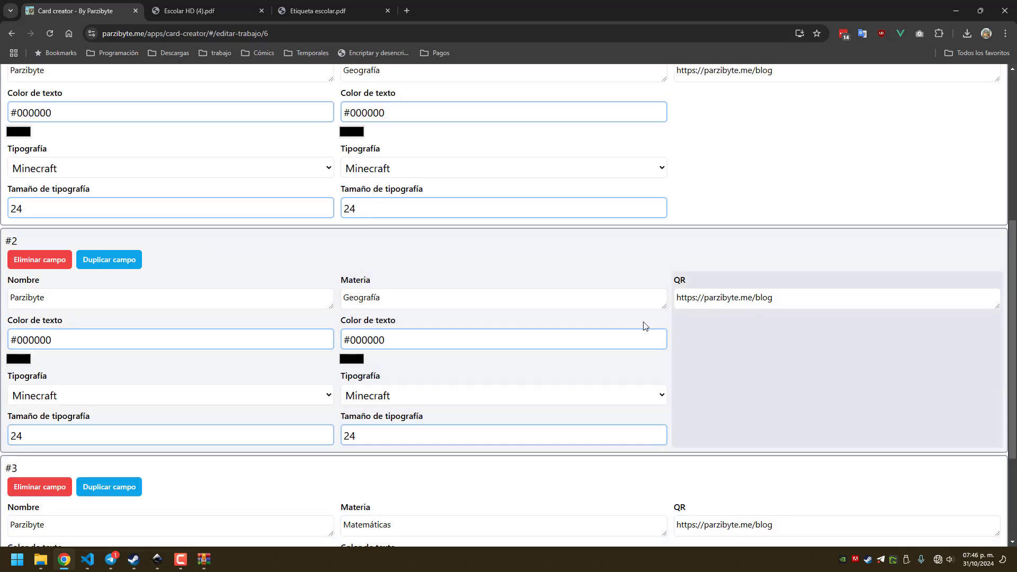
scroll(621, 297, "down", 8)
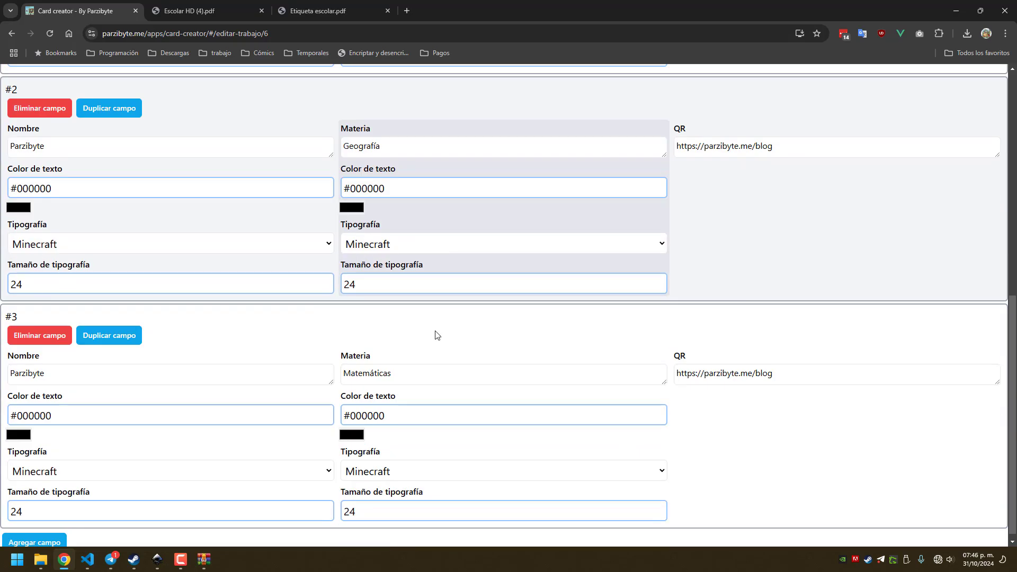
scroll(572, 248, "up", 4)
scroll(598, 250, "up", 6)
scroll(377, 388, "down", 10)
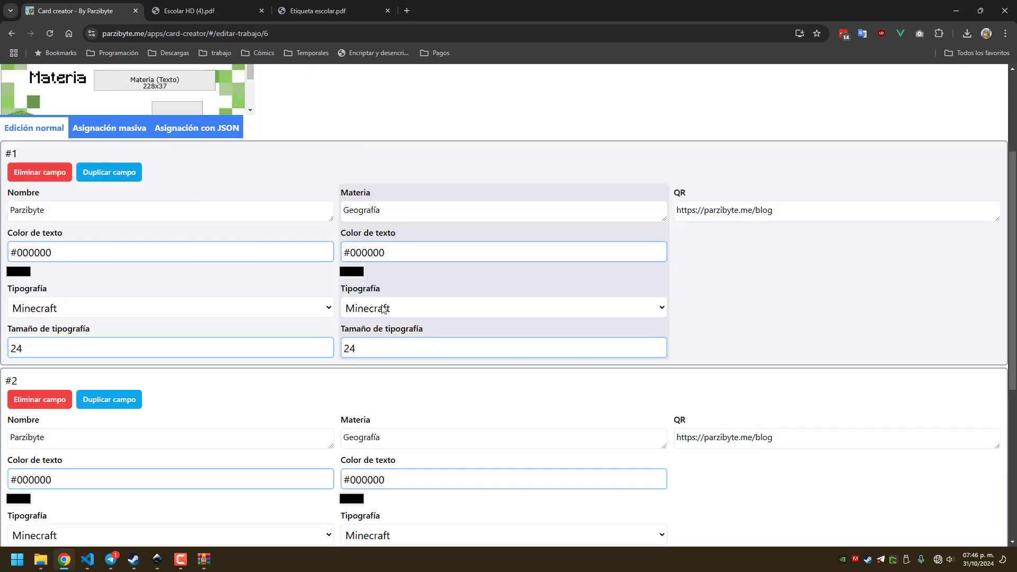
scroll(470, 319, "up", 10)
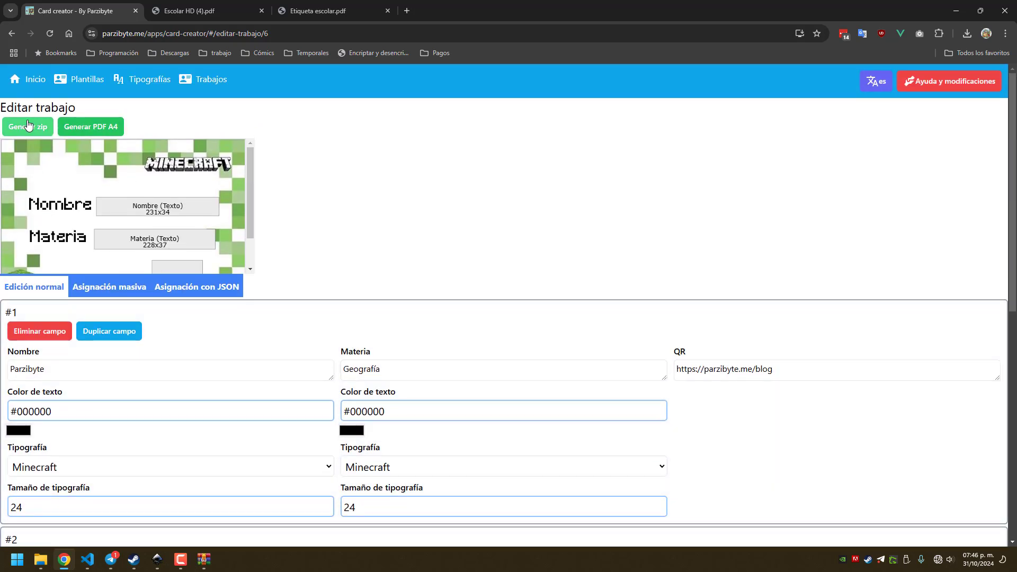
left_click(28, 126)
left_click(416, 267)
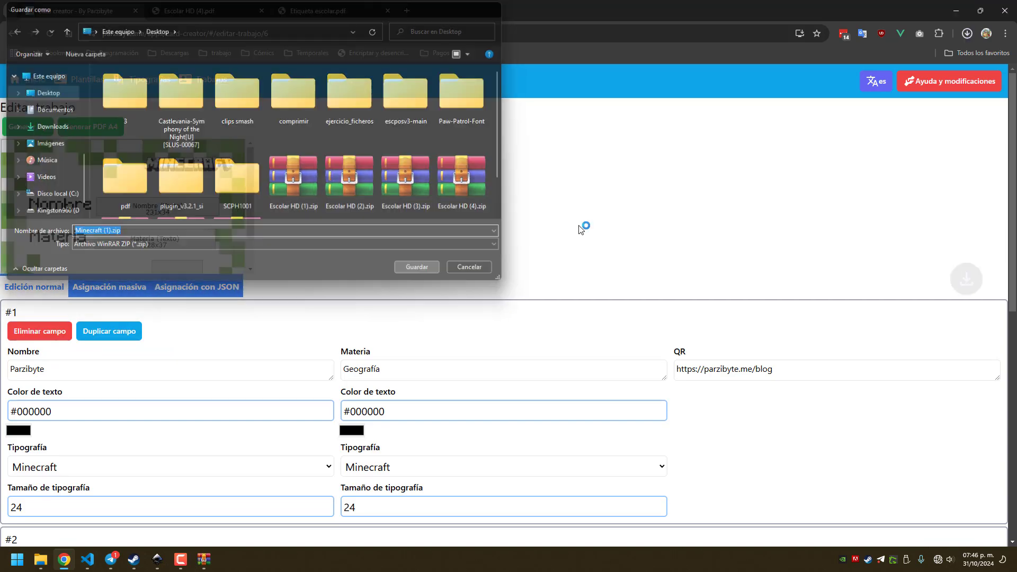
View the label images Minecraft_0.png, Minecraft_1.png and Minecraft_2.png from the Minecraft (1).zip archive, closing each one
double_click(468, 201)
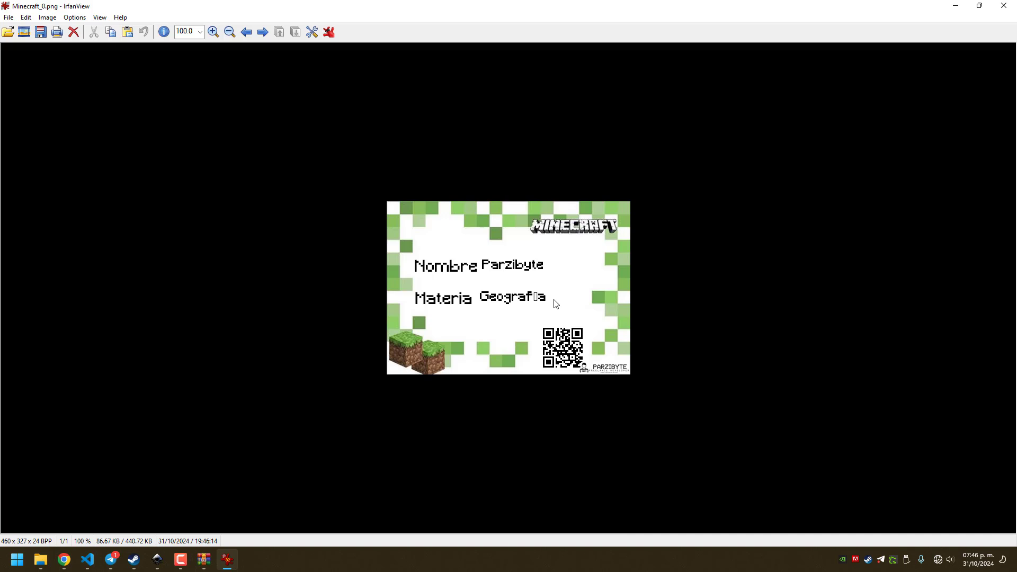
key("Escape")
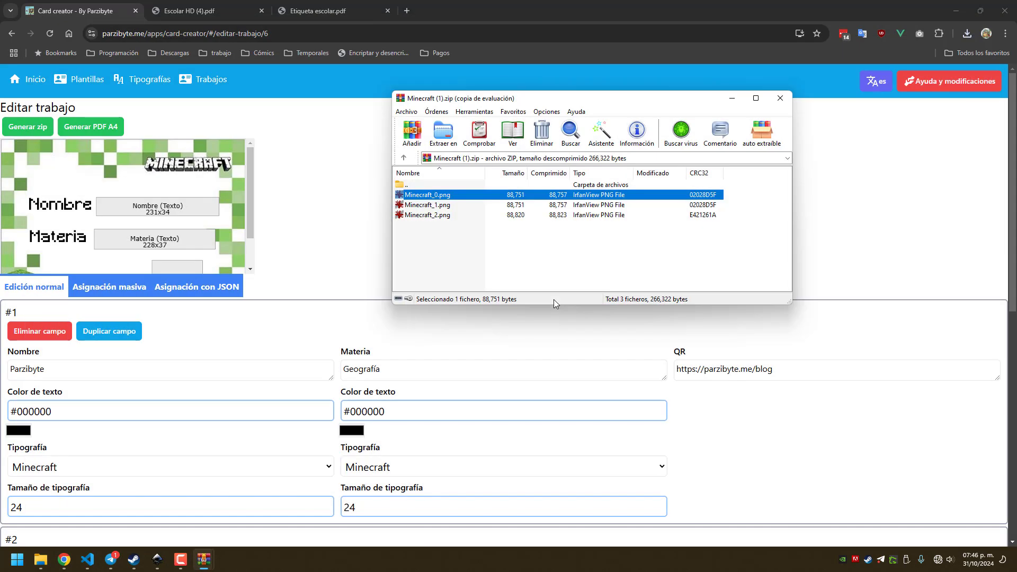
double_click(541, 205)
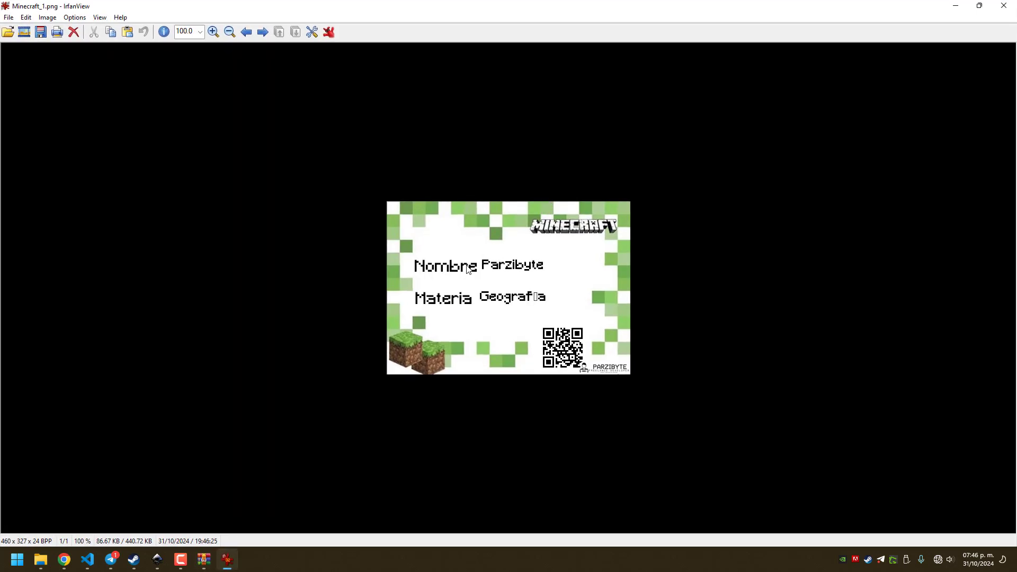
key("Escape")
double_click(492, 215)
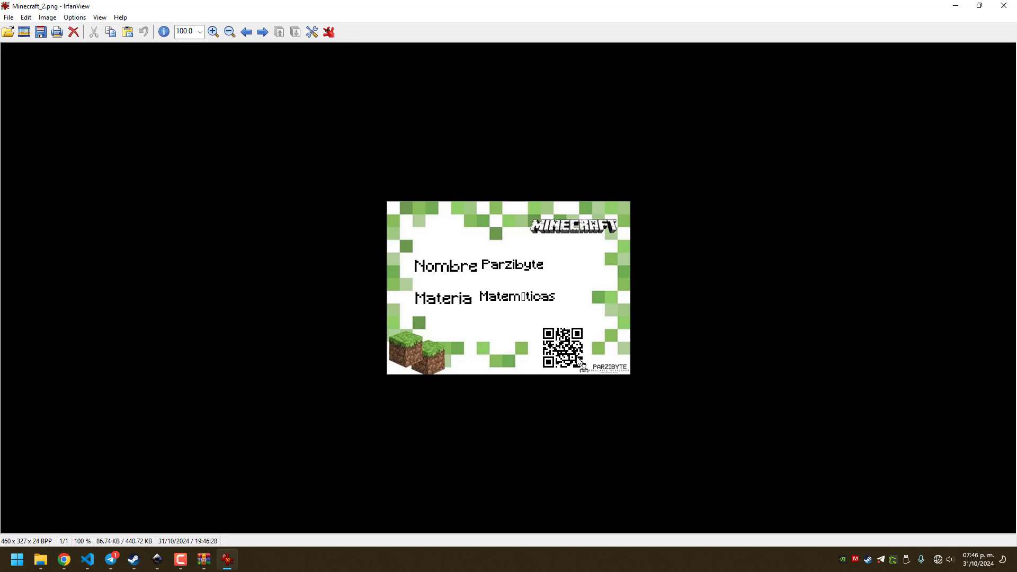
key("Escape")
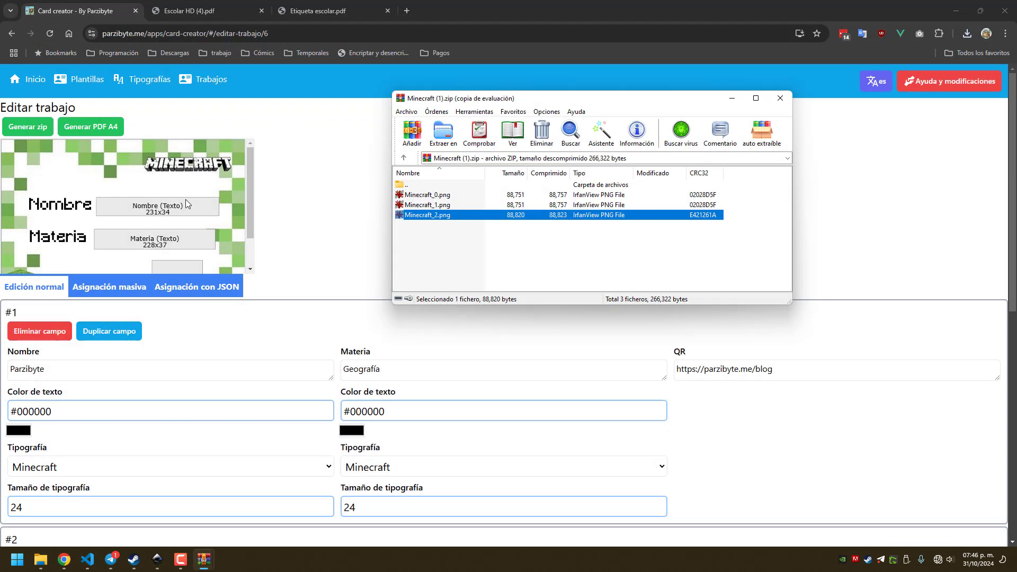
Return to the job editor and examine the template preview's Nombre, Materia and QR areas alongside the campos
left_click(255, 220)
scroll(167, 272, "down", 1)
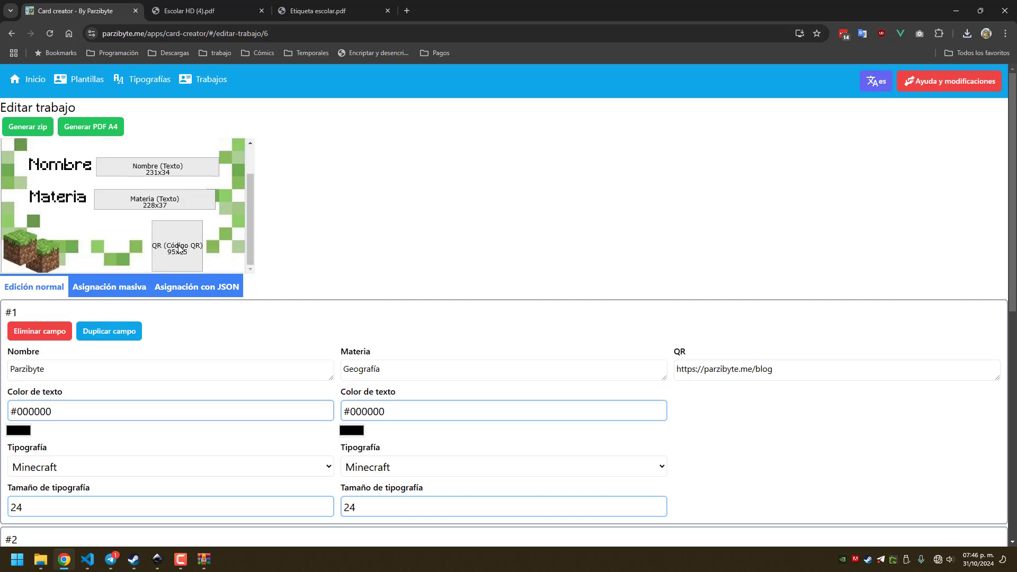
scroll(666, 291, "down", 4)
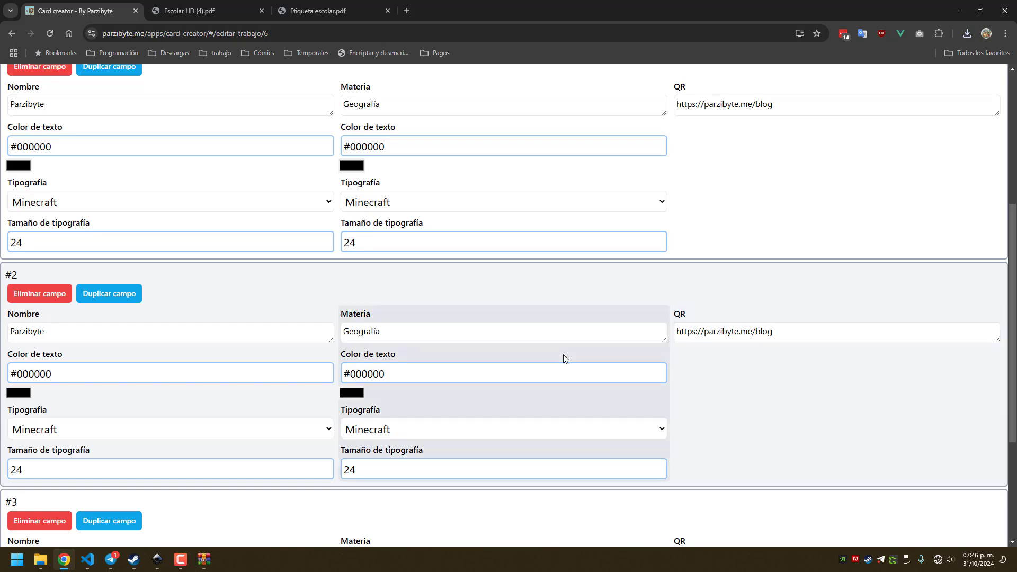
scroll(503, 296, "up", 5)
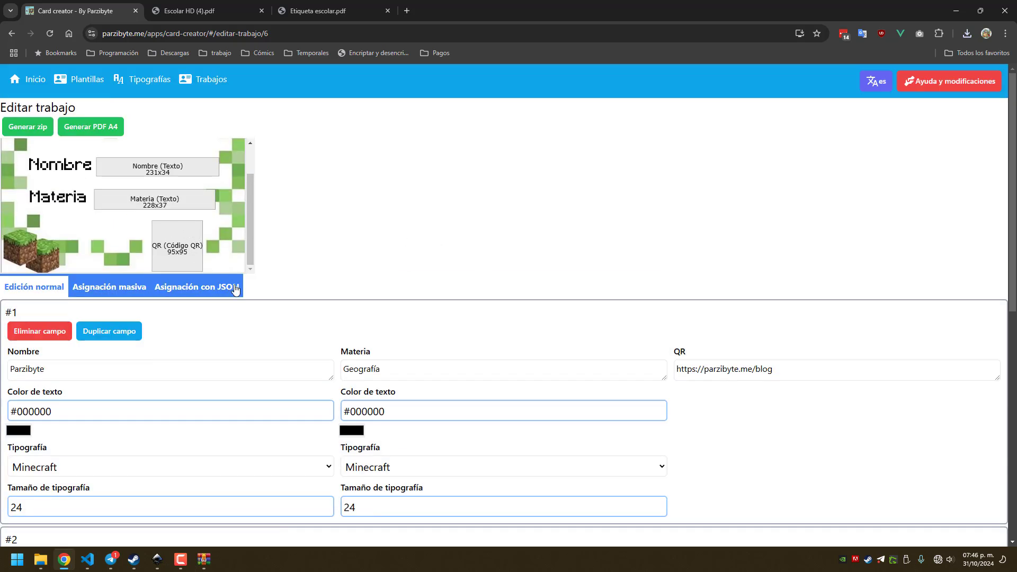
left_click_drag(250, 256, 261, 160)
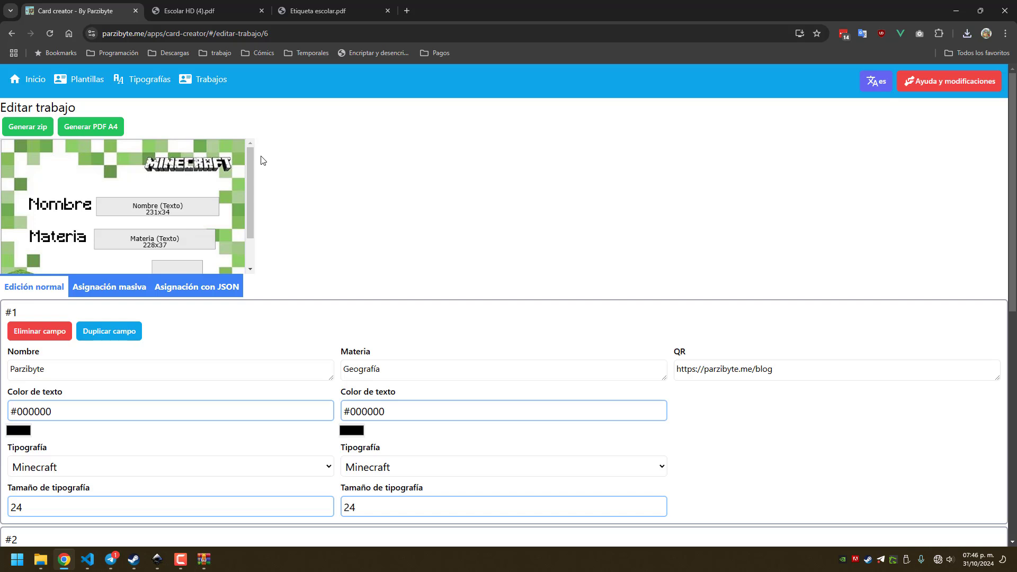
left_click_drag(249, 175, 275, 245)
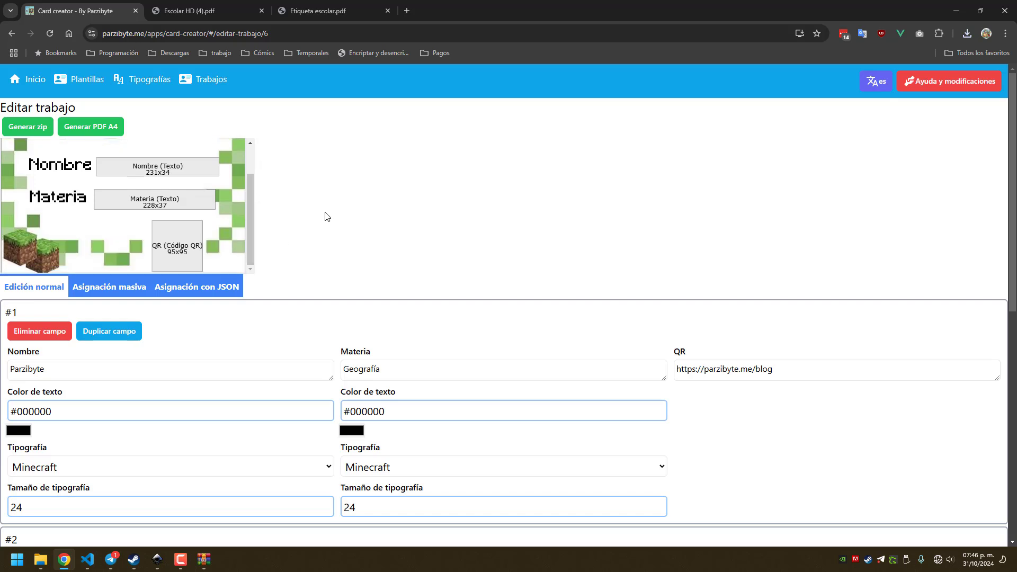
left_click_drag(248, 211, 265, 249)
scroll(420, 347, "down", 5)
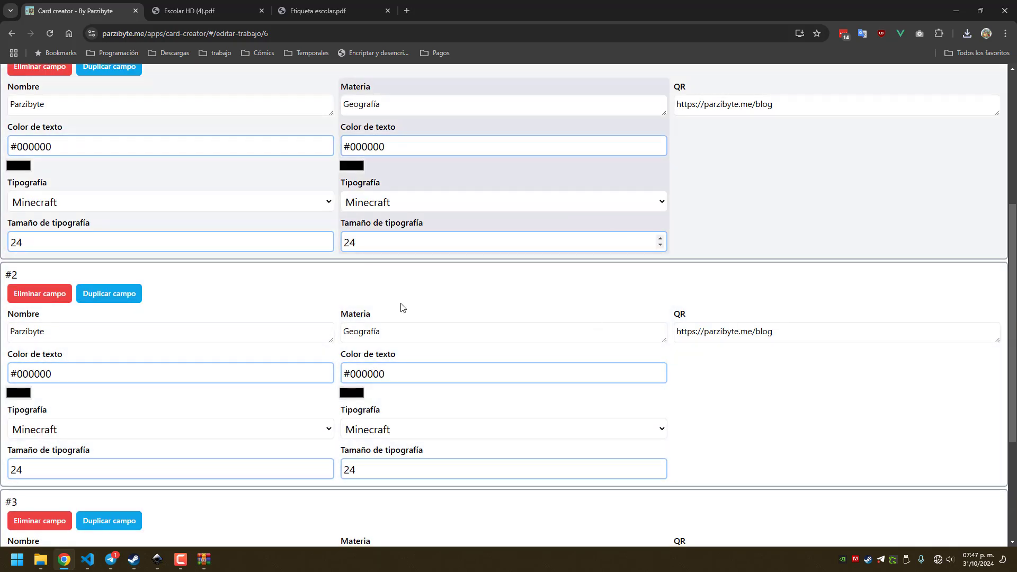
scroll(461, 301, "up", 3)
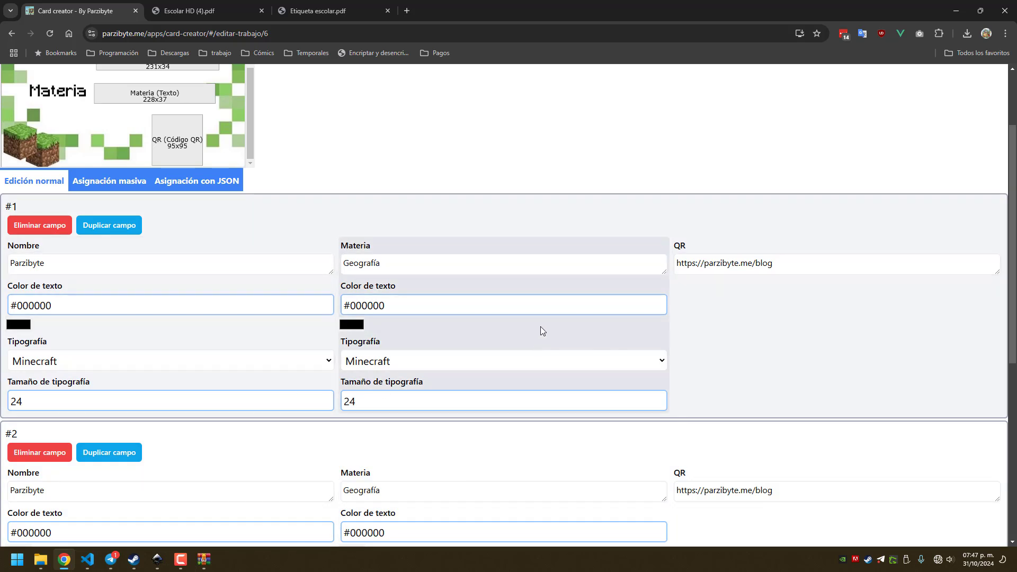
scroll(529, 275, "up", 2)
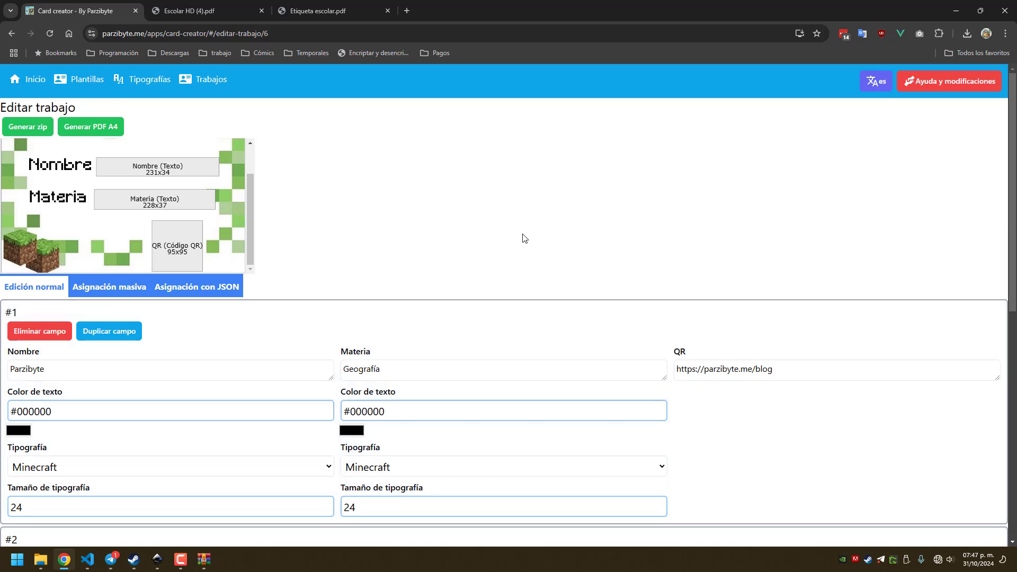
Use mass assignment to replace the QR value of all campos with "UNAM"
scroll(91, 217, "down", 3)
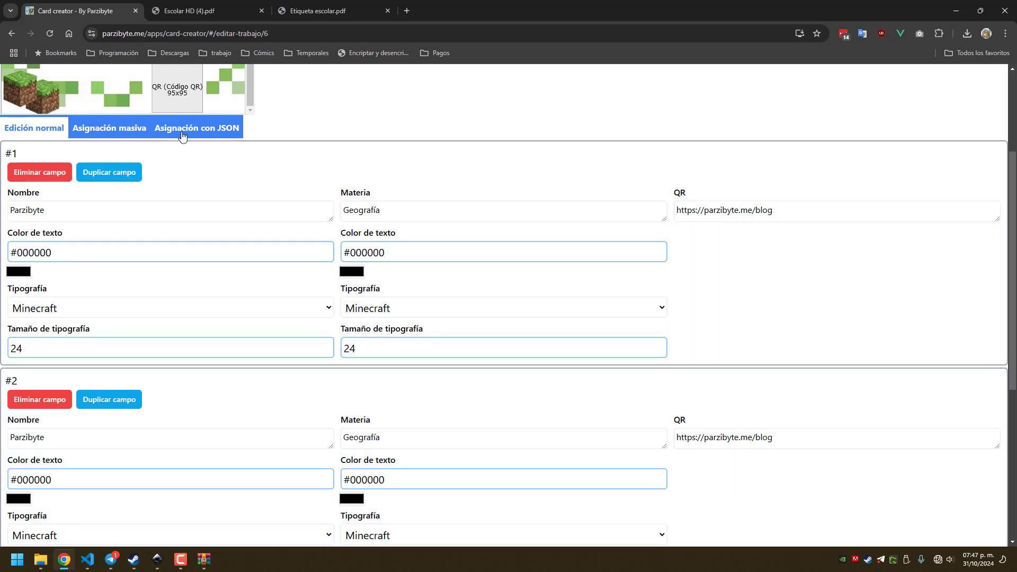
left_click(96, 135)
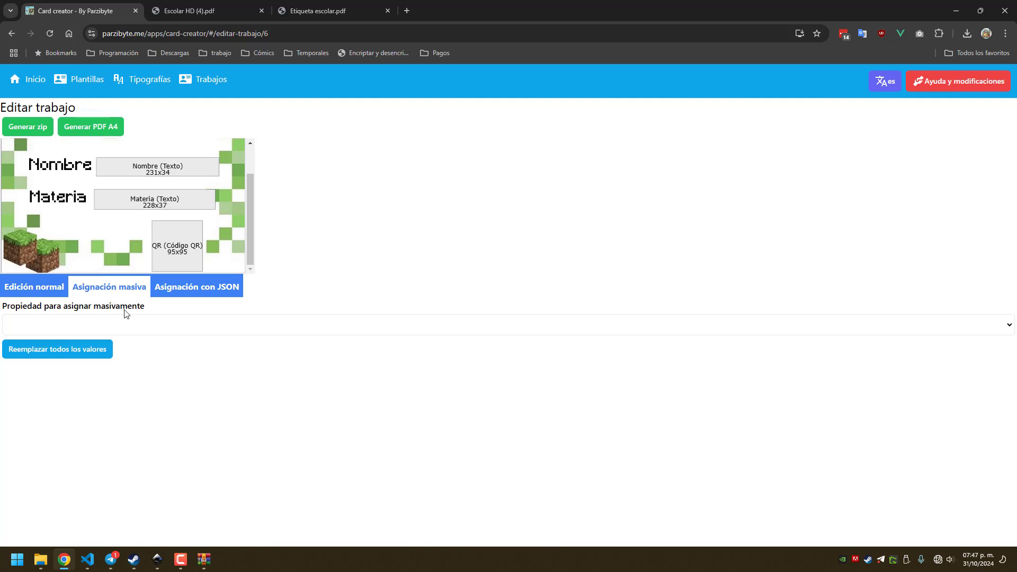
left_click(127, 332)
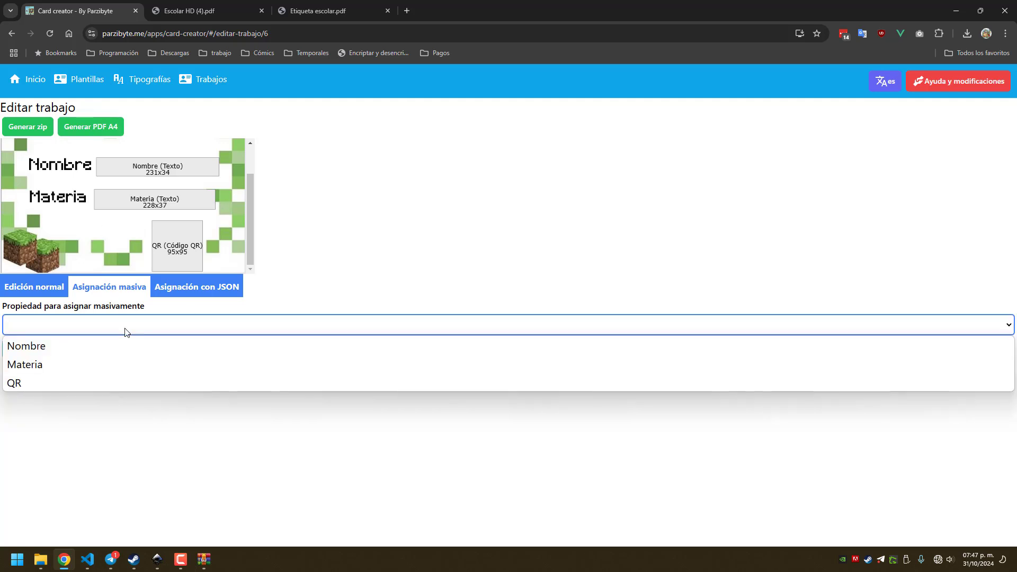
left_click(62, 383)
left_click(70, 365)
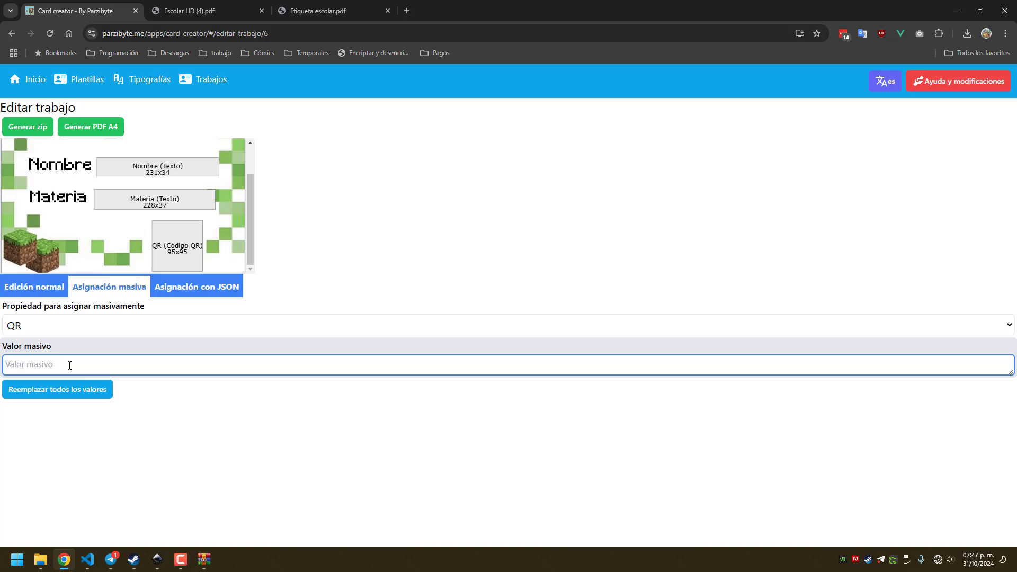
type("UNAM")
left_click(148, 407)
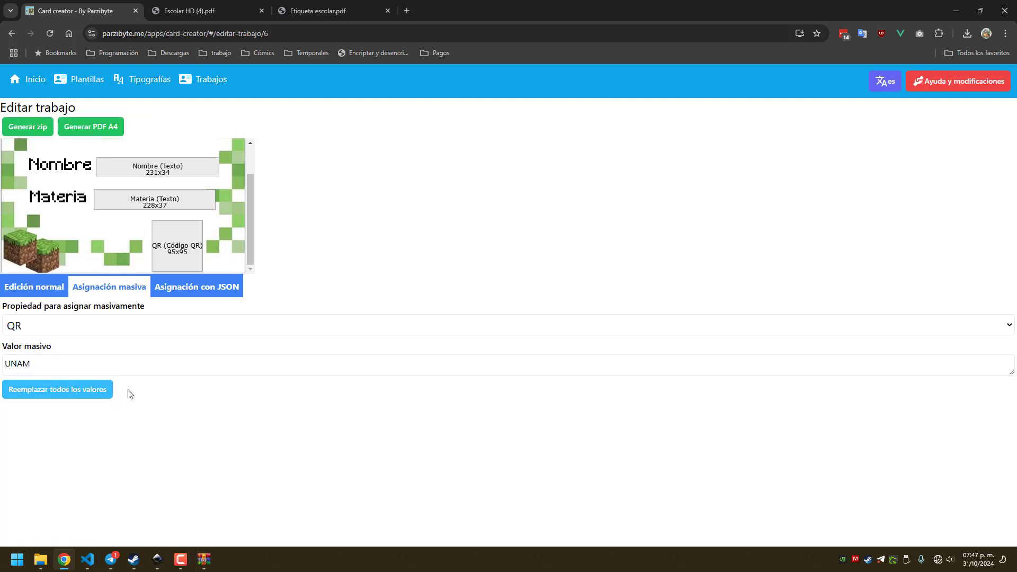
Return to normal editing and check the QR values of all three campos
left_click(25, 286)
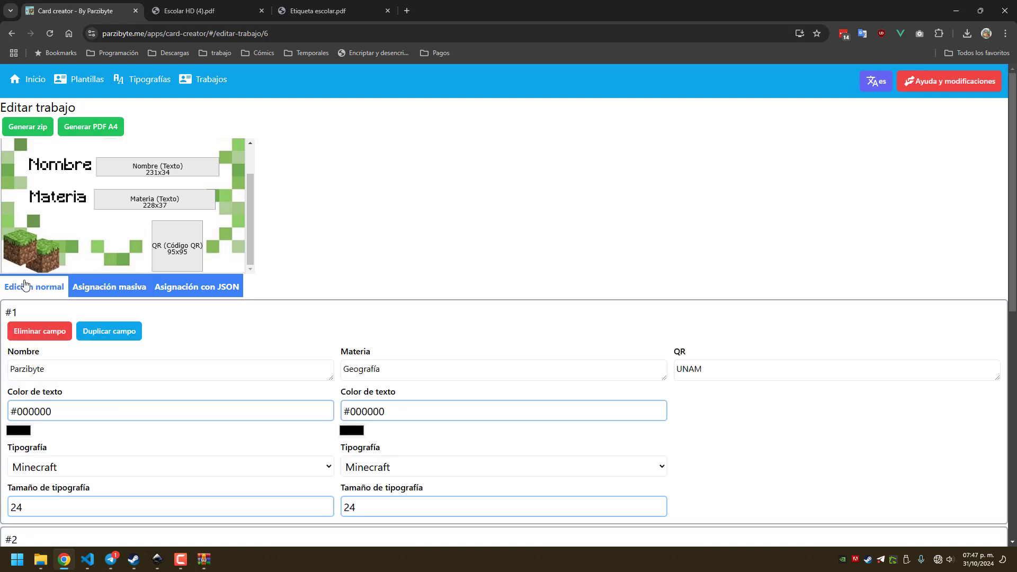
scroll(683, 365, "down", 4)
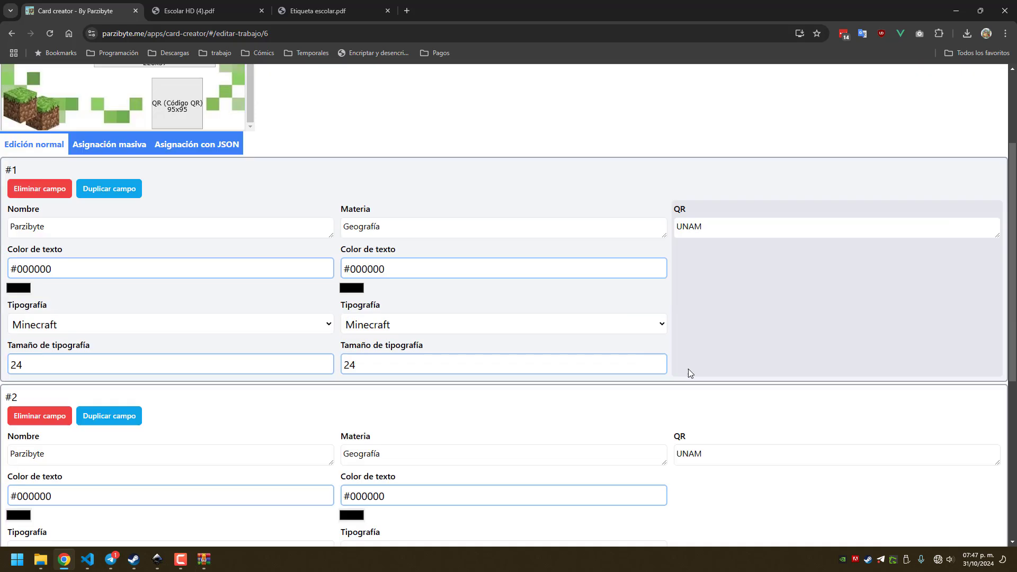
scroll(699, 382, "down", 3)
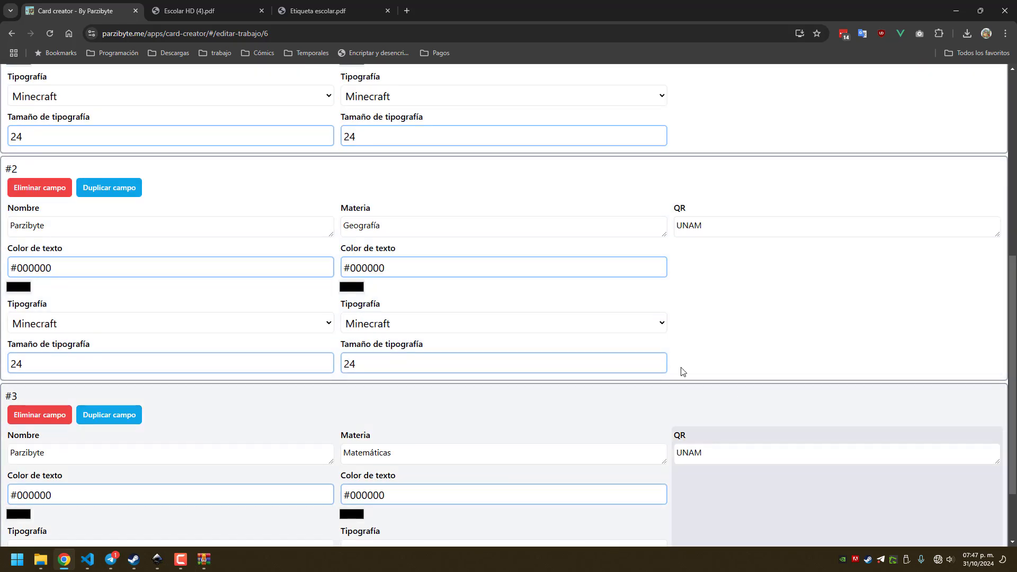
scroll(682, 369, "down", 1)
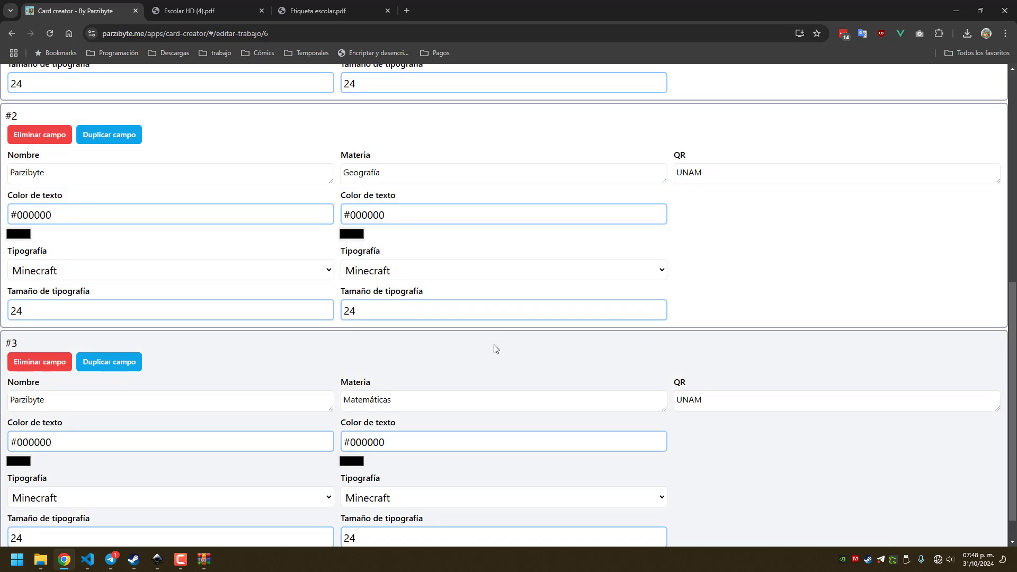
scroll(495, 348, "up", 4)
scroll(174, 179, "up", 2)
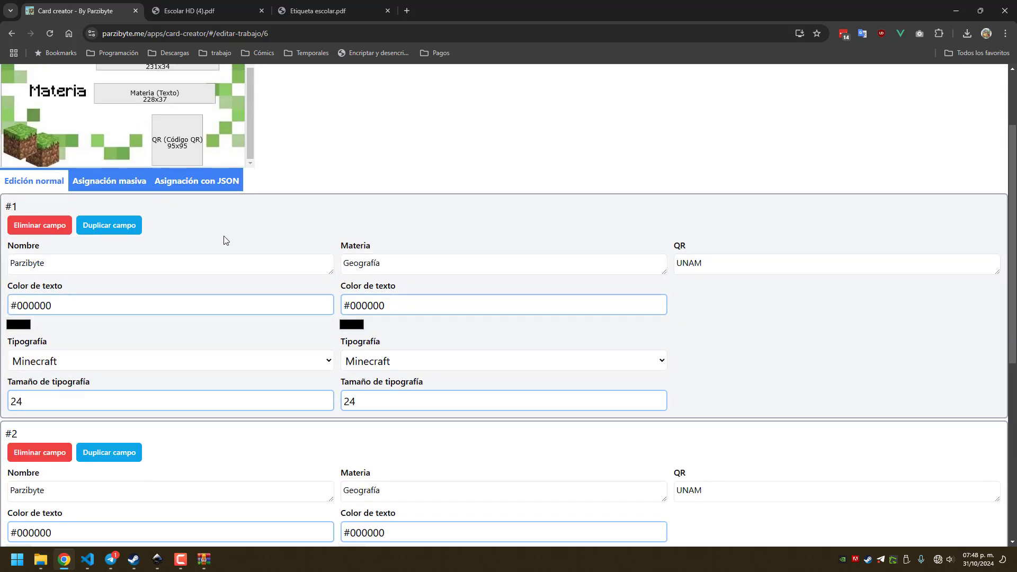
Generate the job's label ZIP again, save it as "Minecraft (2).zip" and open the archive
scroll(285, 368, "up", 2)
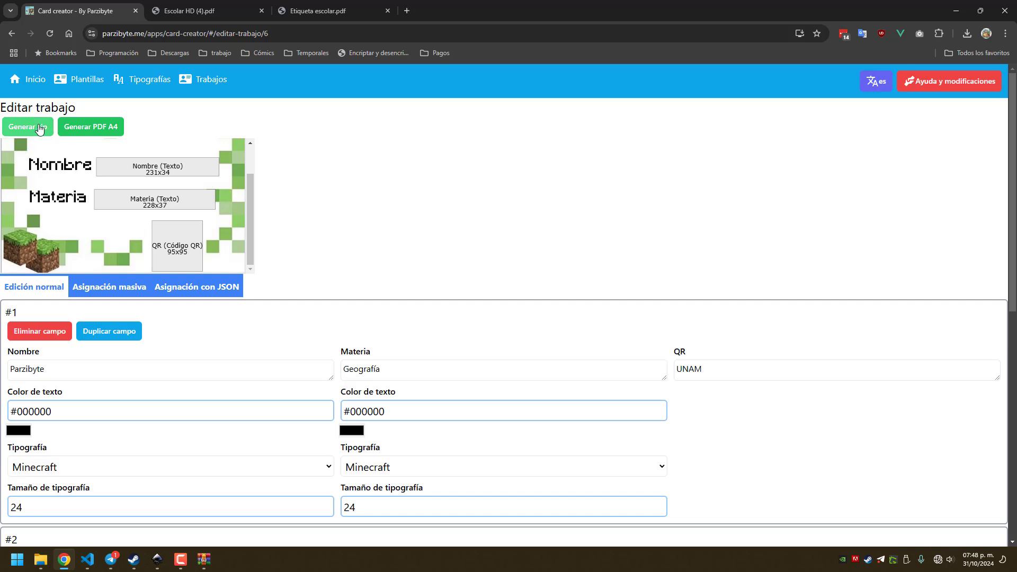
left_click(27, 125)
left_click(437, 264)
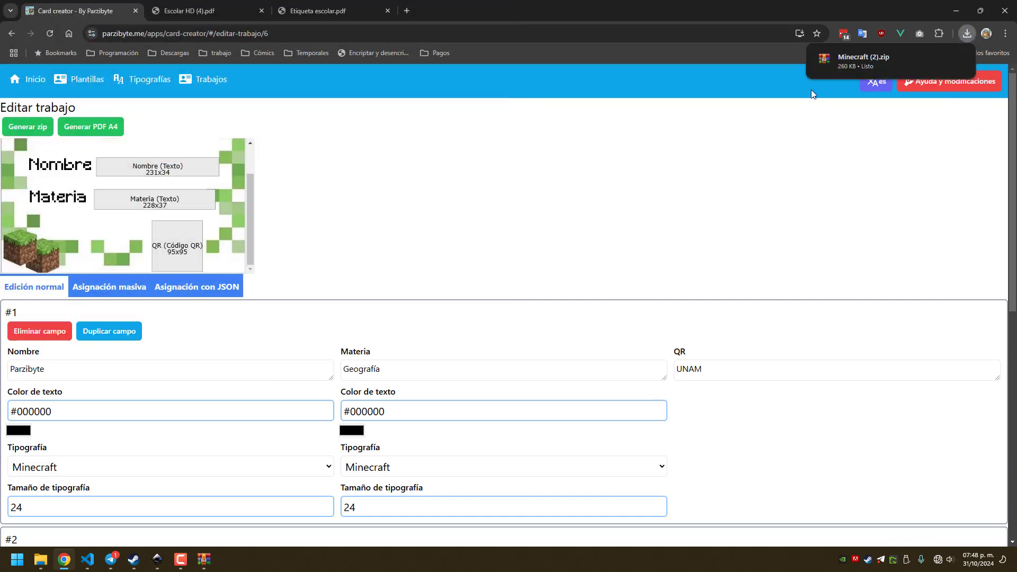
left_click(848, 57)
key("Escape")
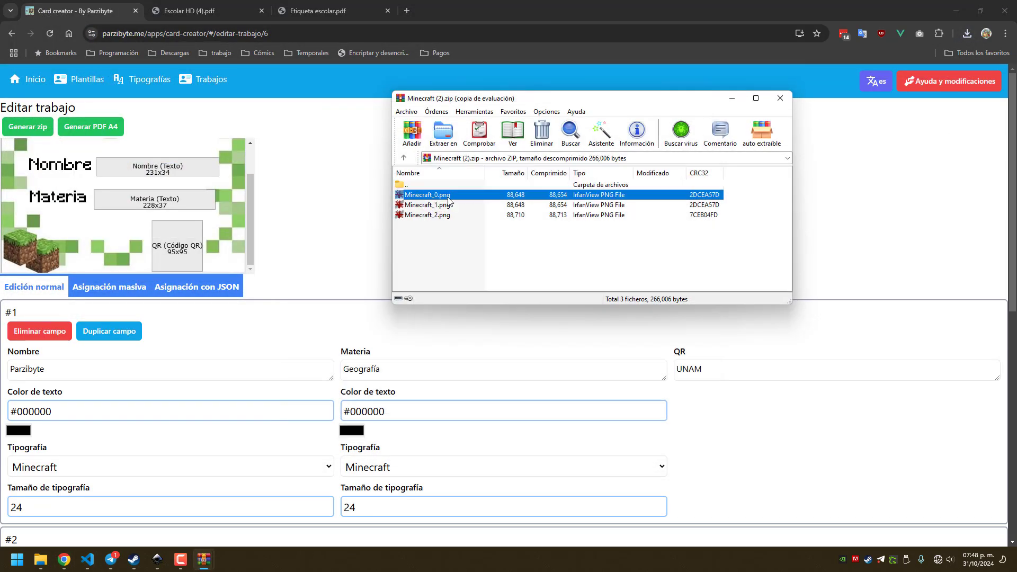
View the three label images Minecraft_0.png to Minecraft_2.png in the archive, closing the archive when done
double_click(453, 193)
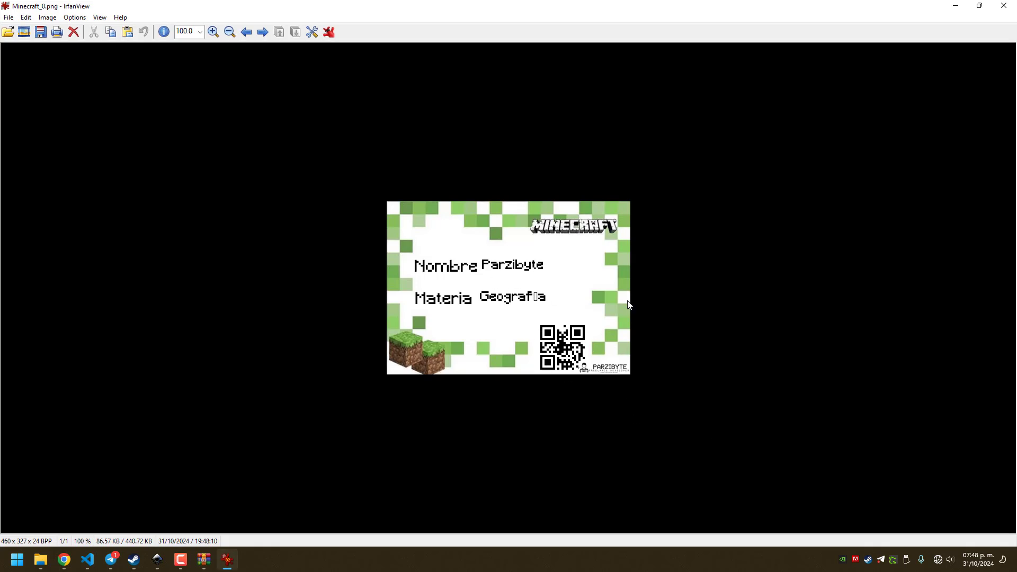
key("Escape")
key("Down")
key("Return")
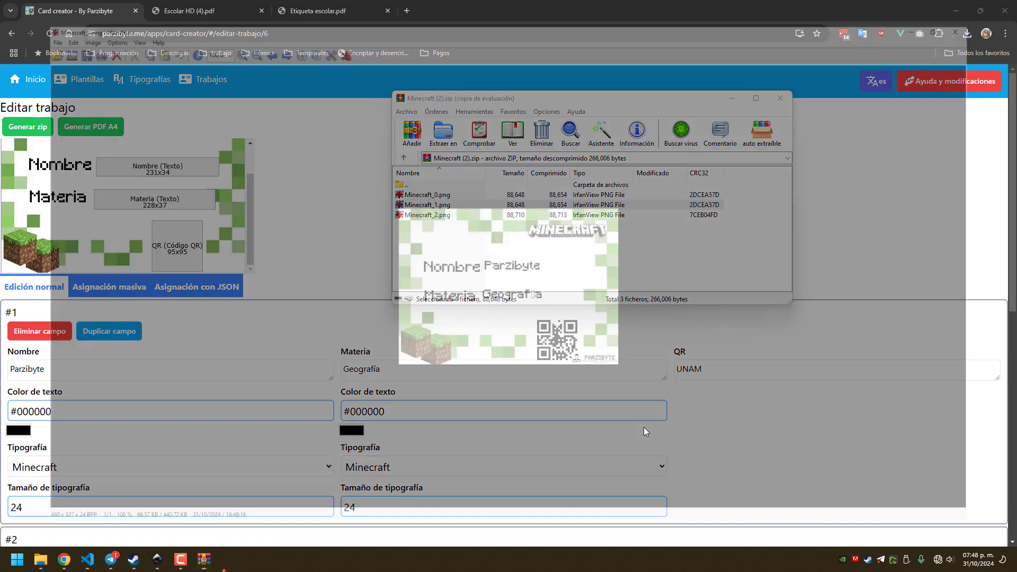
key("Escape")
key("Down")
key("Return")
key("Escape")
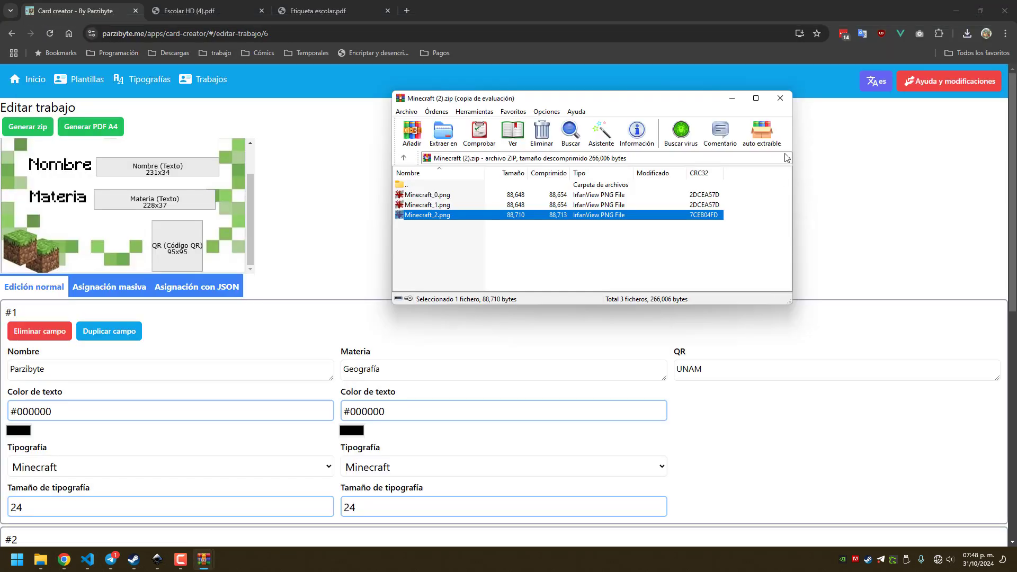
left_click(789, 97)
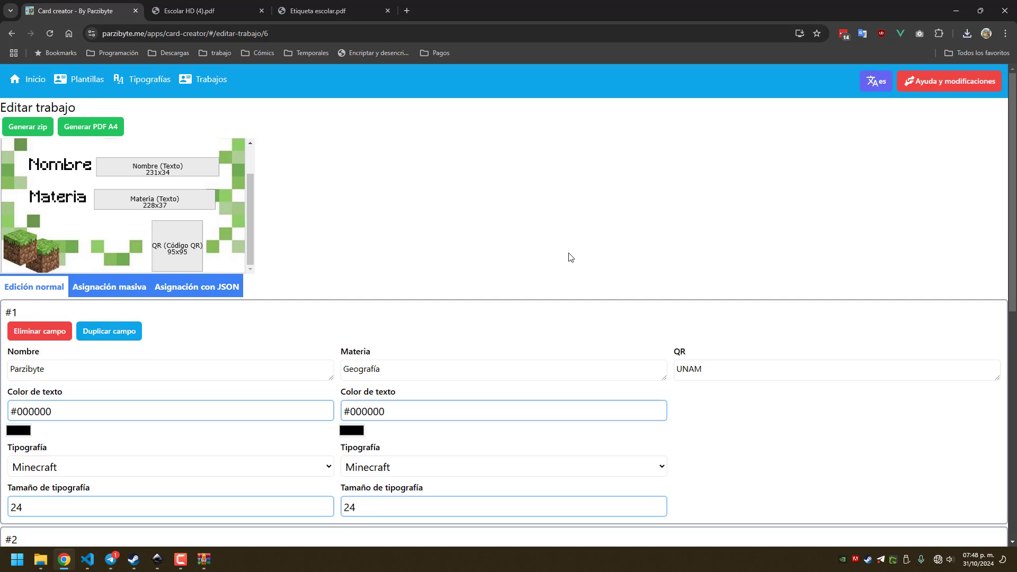
Switch the Quinto Minecraft job to JSON assignment and examine the JSON for its campos
left_click(223, 293)
left_click(198, 421)
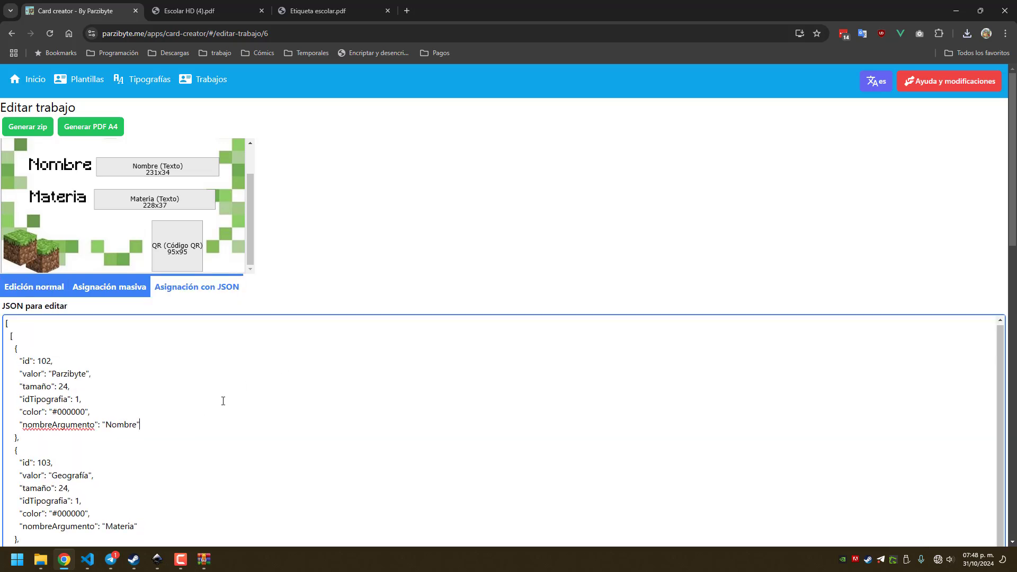
scroll(227, 341, "down", 15)
scroll(227, 342, "up", 15)
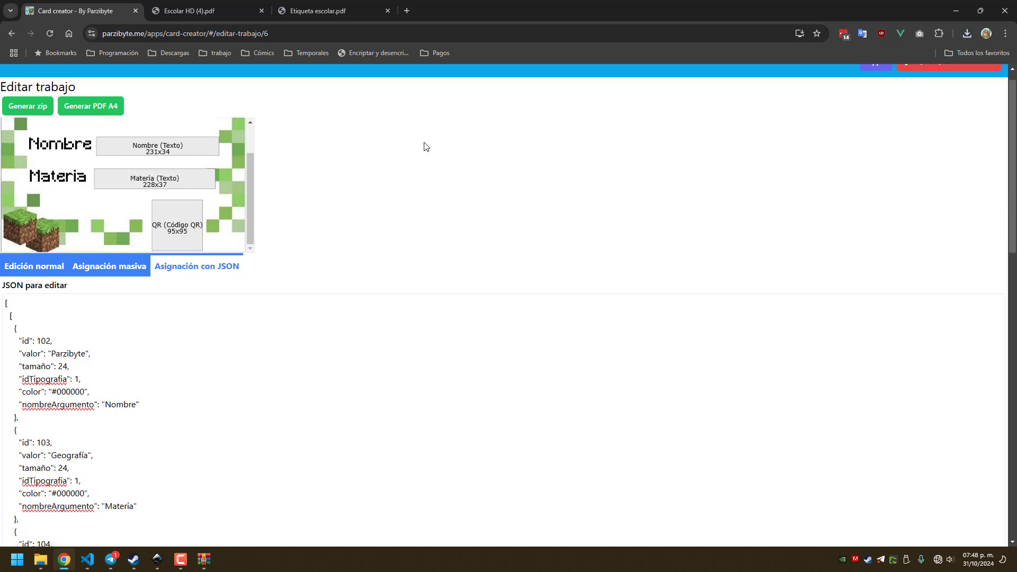
scroll(426, 146, "up", 1)
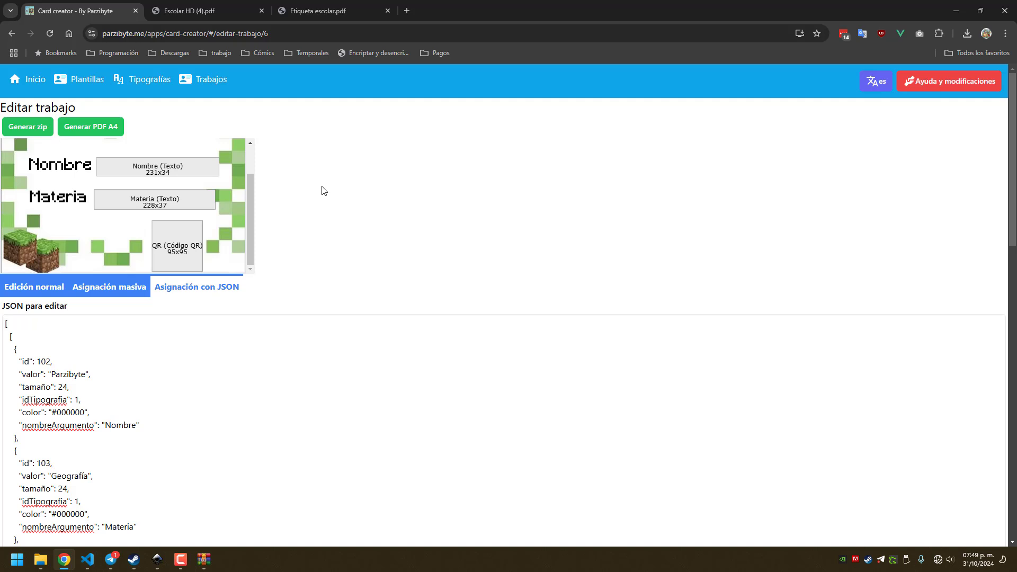
scroll(238, 317, "down", 2)
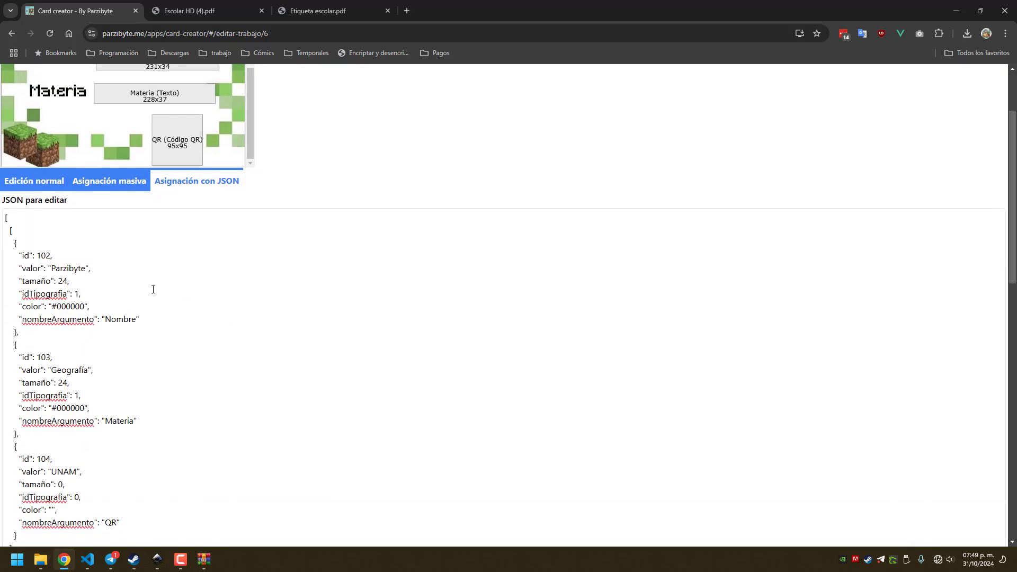
scroll(379, 259, "up", 2)
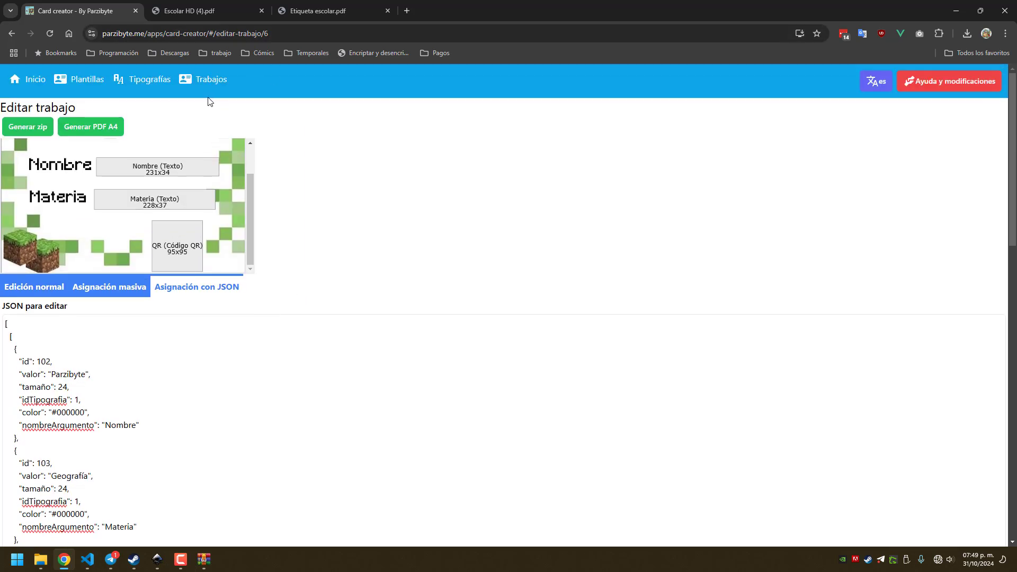
Go to the jobs list and look through the Escolar HD template preview of the first job
left_click(214, 82)
scroll(273, 211, "down", 3)
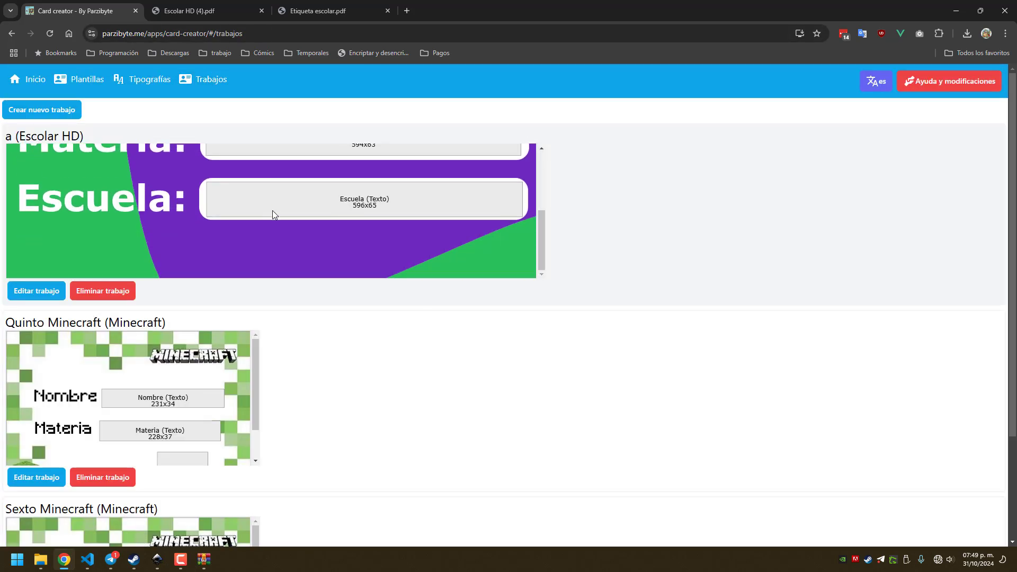
scroll(277, 263, "up", 2)
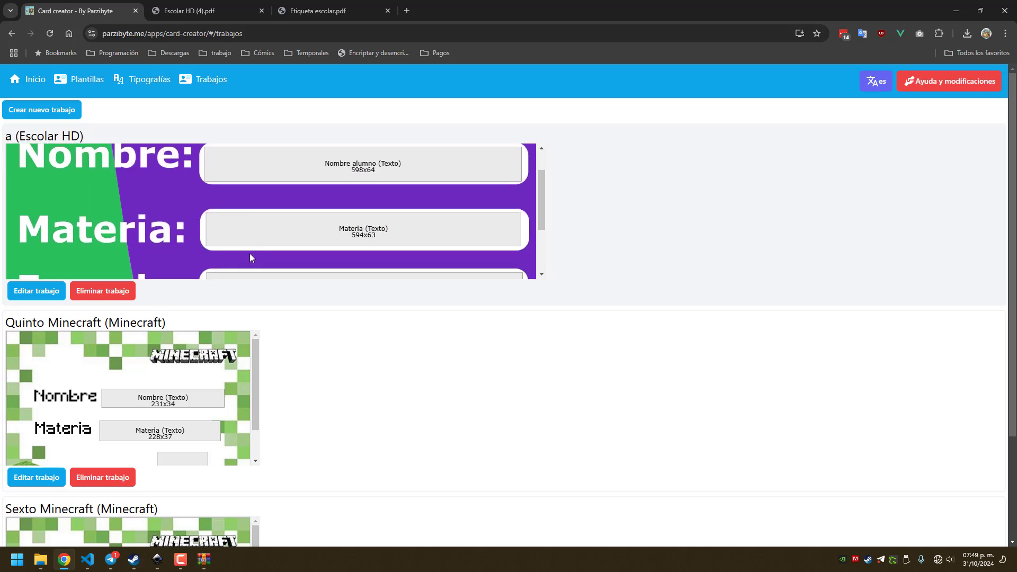
scroll(251, 257, "down", 3)
scroll(395, 347, "down", 3)
scroll(406, 332, "up", 3)
scroll(180, 234, "up", 4)
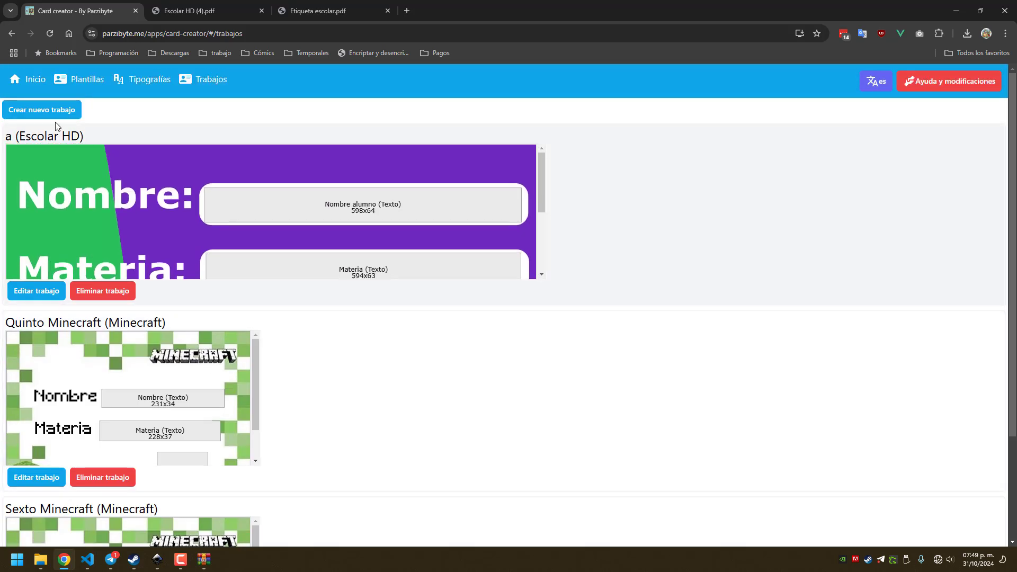
Create and save a new job named "Masivo JSON" based on the Escolar HD template
left_click(55, 114)
left_click(87, 141)
type("Mas")
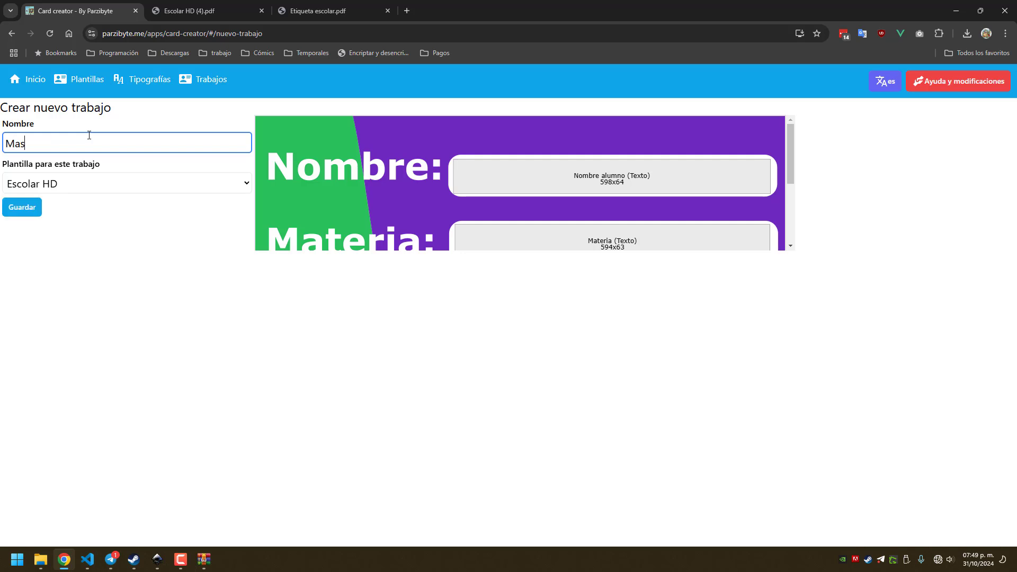
type("ivo JSON")
scroll(475, 172, "down", 3)
scroll(460, 212, "up", 3)
left_click(77, 184)
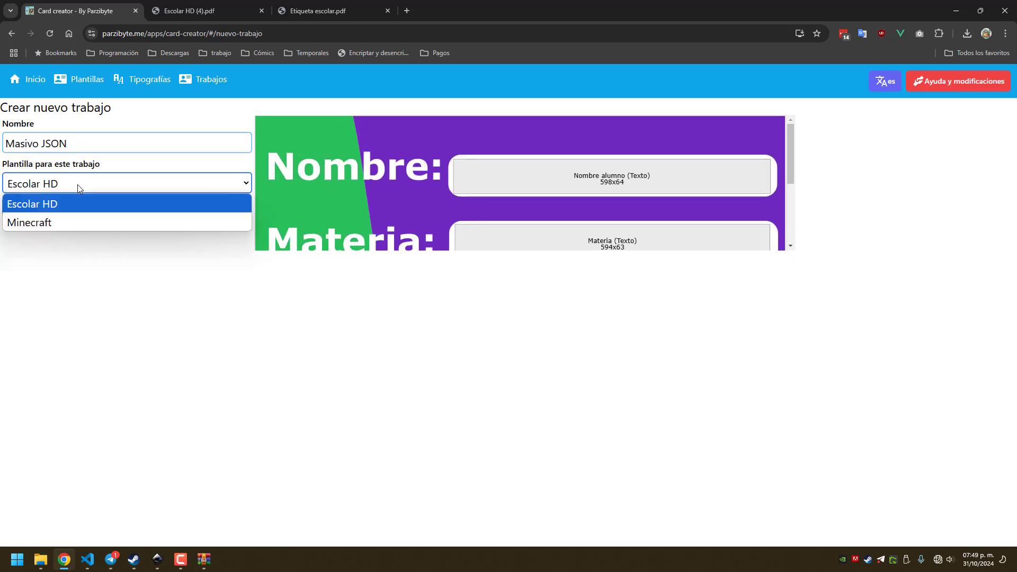
left_click(43, 204)
left_click(20, 211)
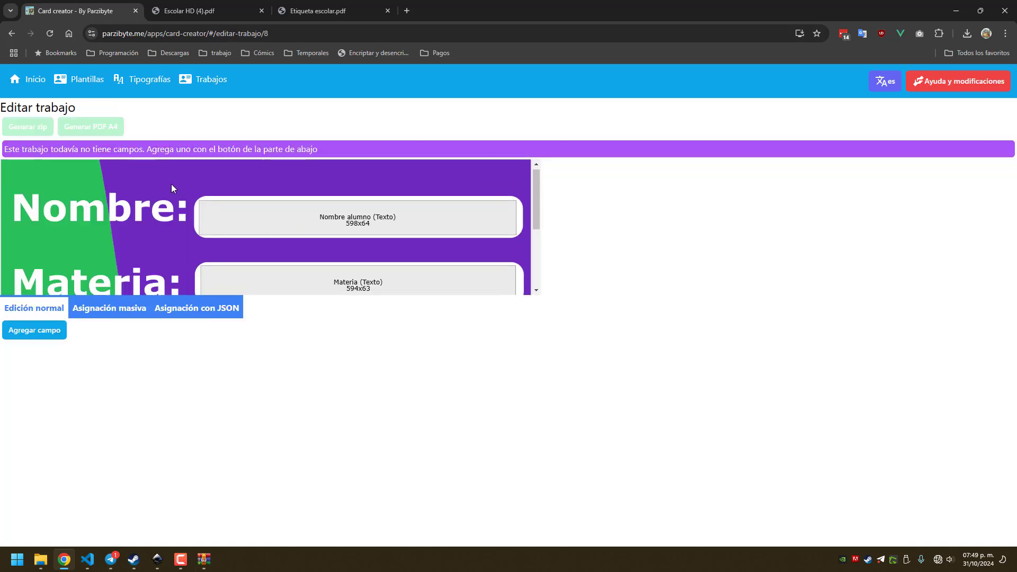
Show the new job's JSON assignment, and copy the entire JSON of Untitled-1 in Visual Studio Code
scroll(171, 188, "down", 3)
left_click(208, 308)
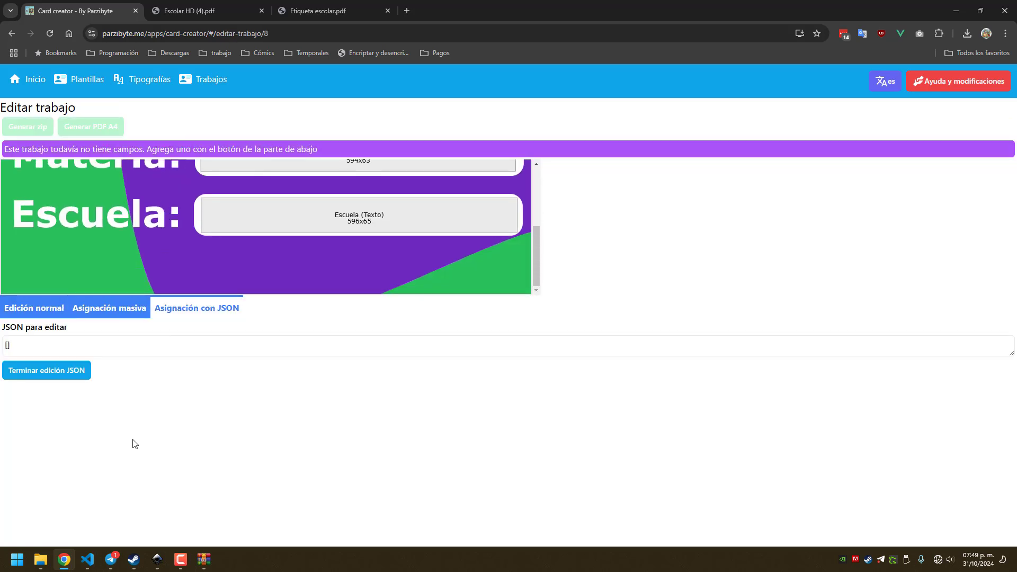
left_click(87, 559)
key("g")
key("g")
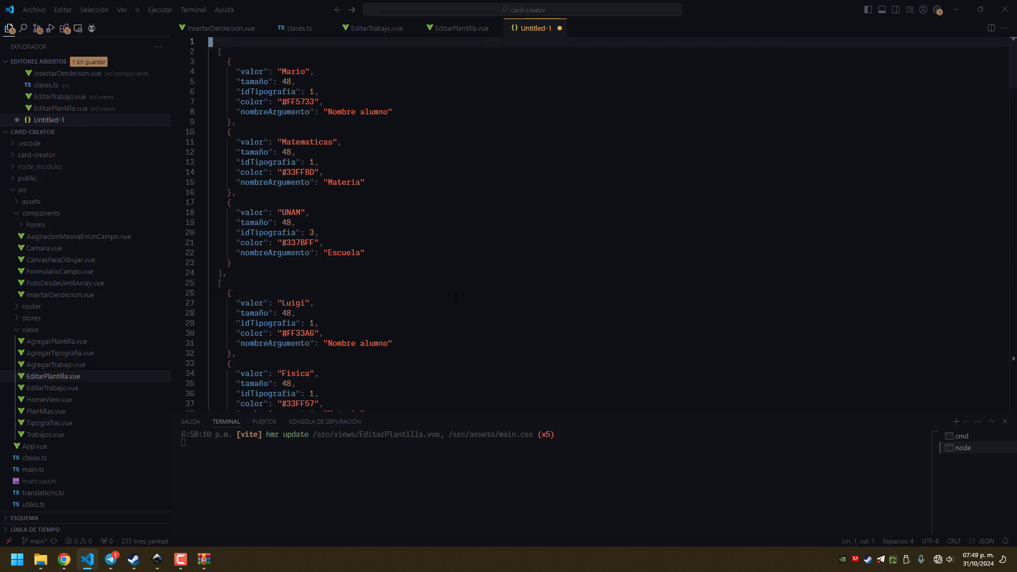
key("v")
key("shift+g")
key("y")
Back in Chrome, replace the job's empty JSON with the copied content, finish the JSON editing and look over the entries
left_click(64, 558)
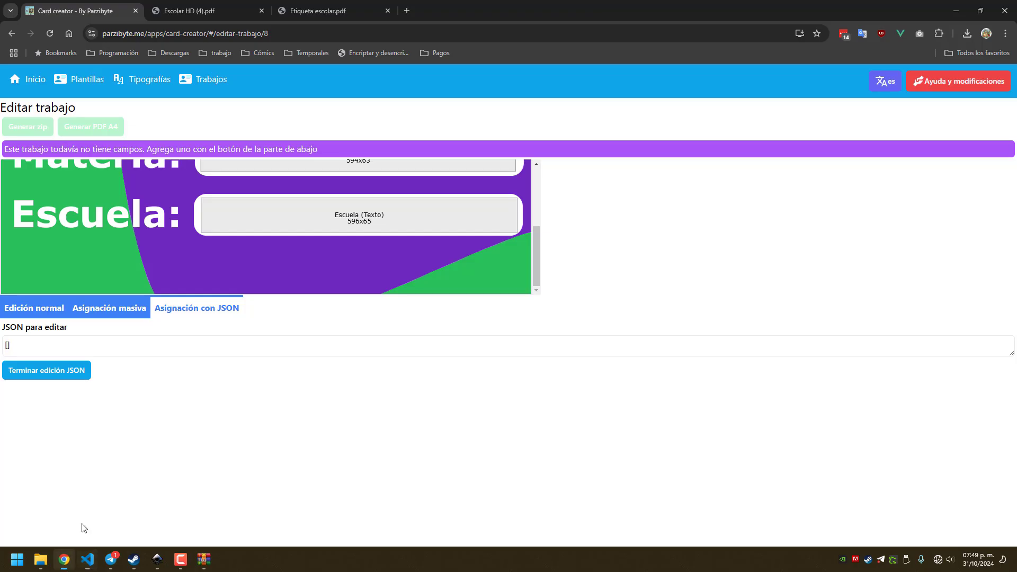
left_click(160, 353)
key("ctrl+a")
key("ctrl+v")
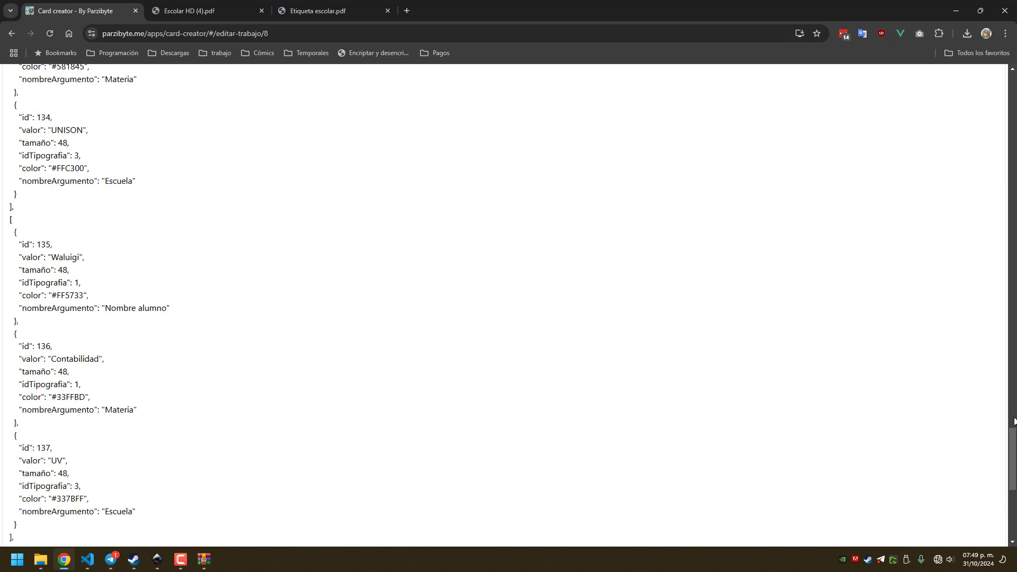
scroll(1013, 456, "down", 7)
scroll(1014, 454, "up", 20)
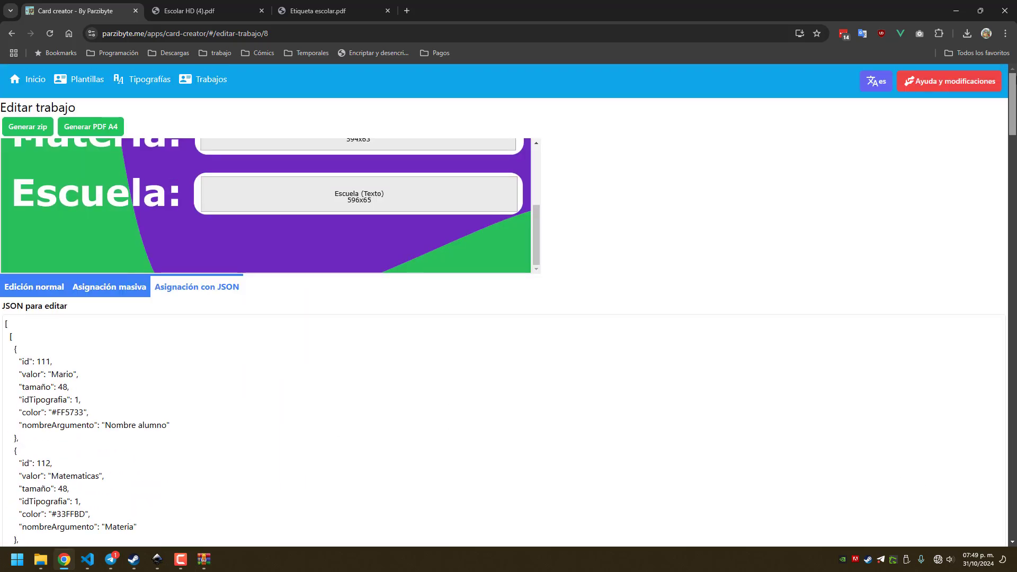
Return to normal editing and review the values, colours and fonts of the imported campos
left_click(48, 288)
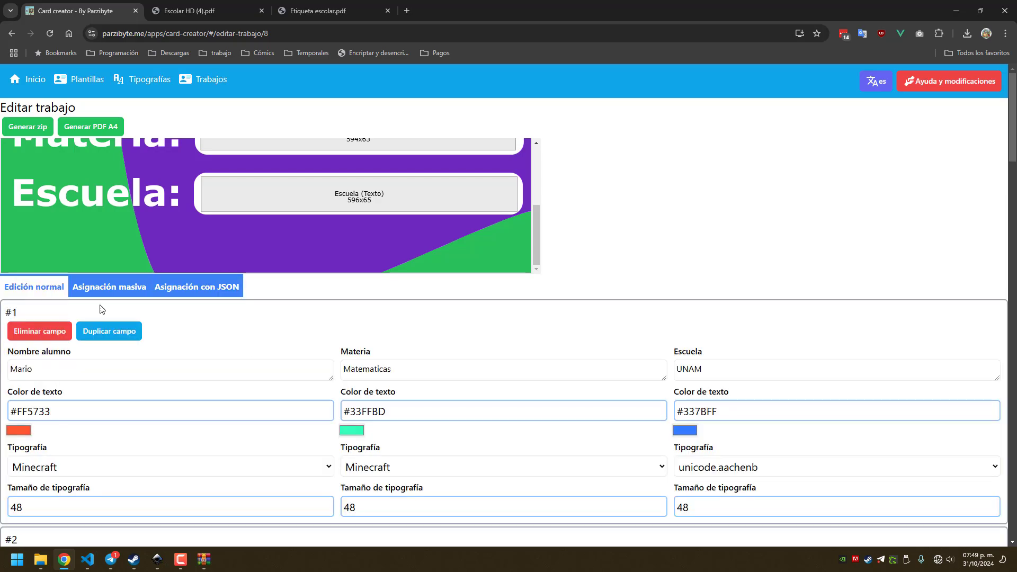
scroll(499, 363, "down", 4)
scroll(335, 422, "down", 17)
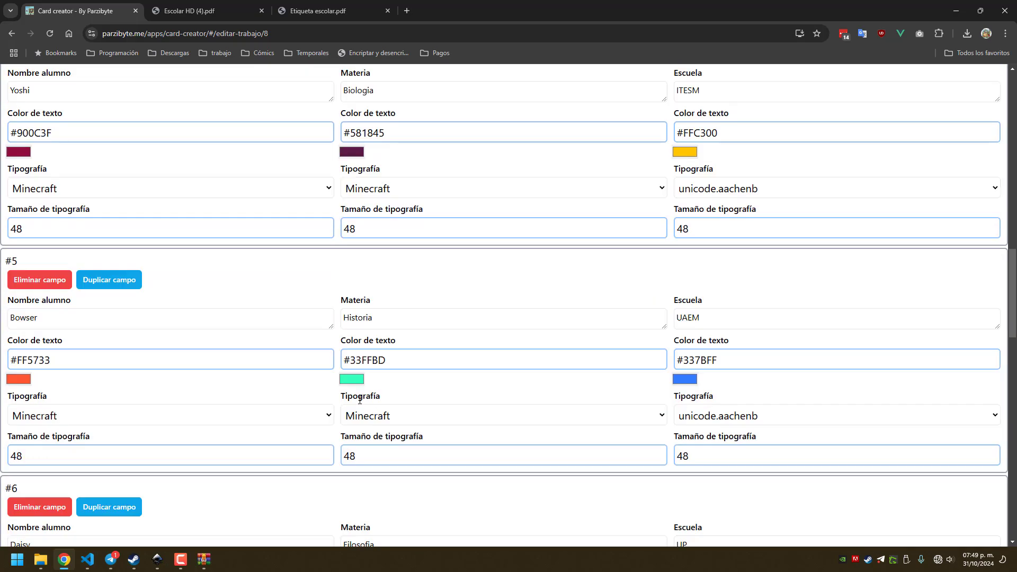
scroll(335, 422, "up", 11)
scroll(201, 135, "up", 10)
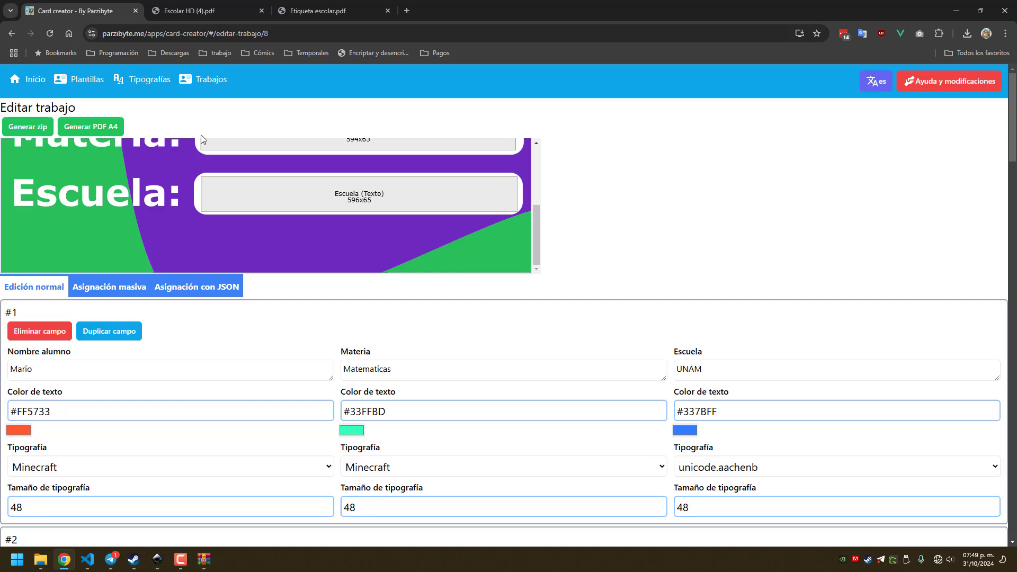
Generate the job's label ZIP, save it as "Escolar HD (5).zip" and open the archive
left_click(53, 128)
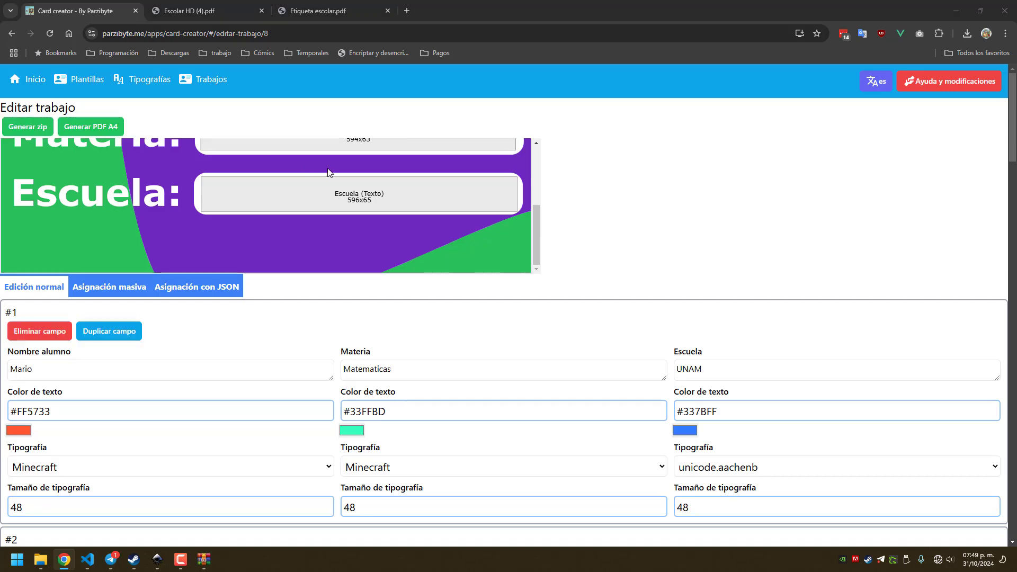
key("Return")
left_click(837, 66)
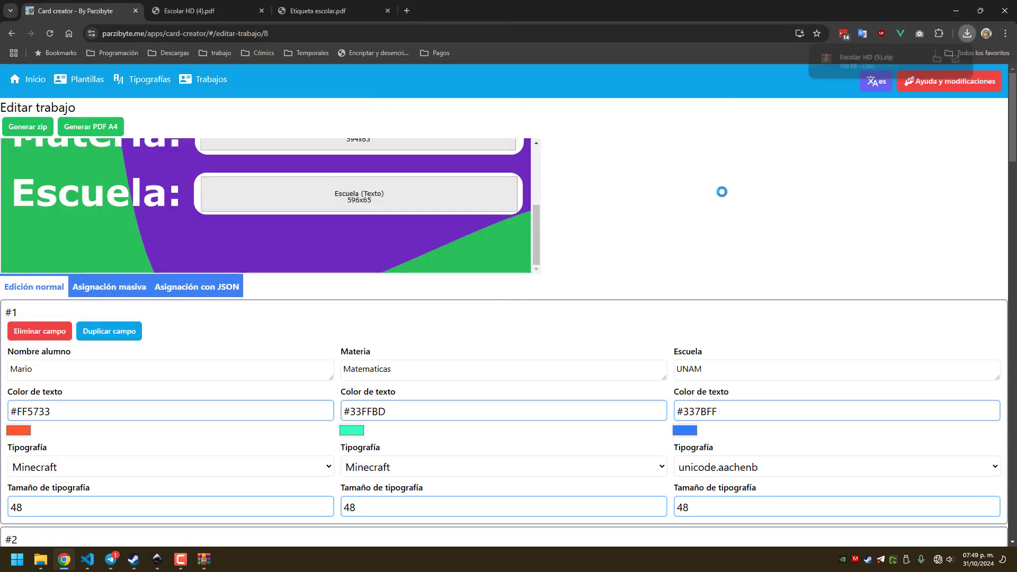
View the label images Escolar HD_0.png to Escolar HD_2.png in the archive, closing the archive when done
double_click(434, 196)
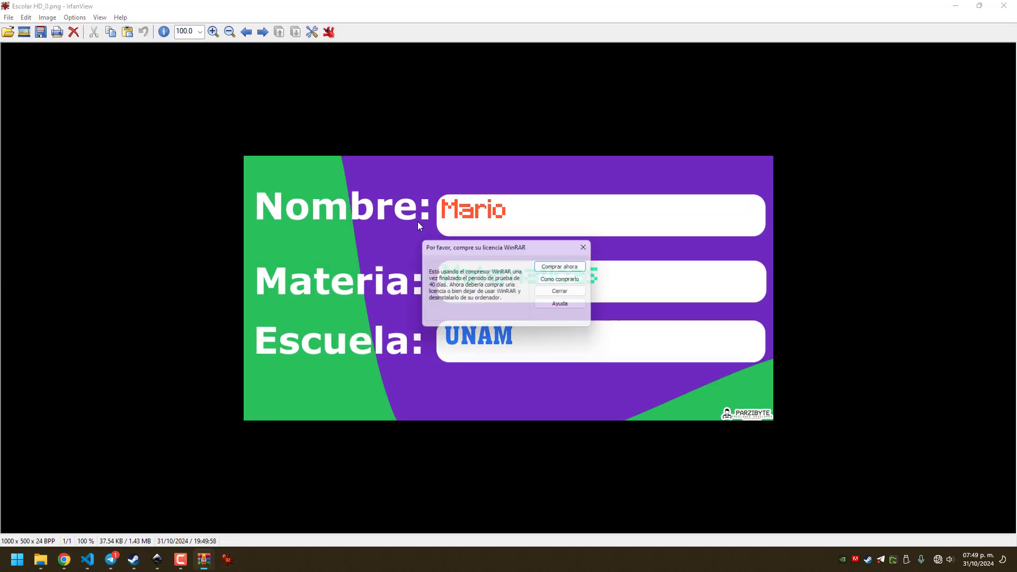
left_click(561, 293)
key("Escape")
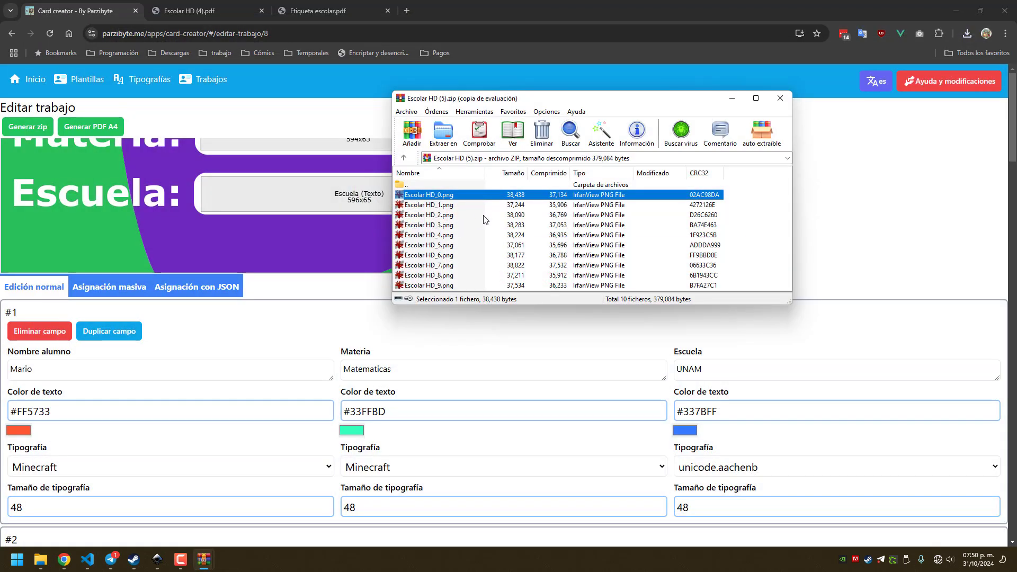
key("Down")
key("Return")
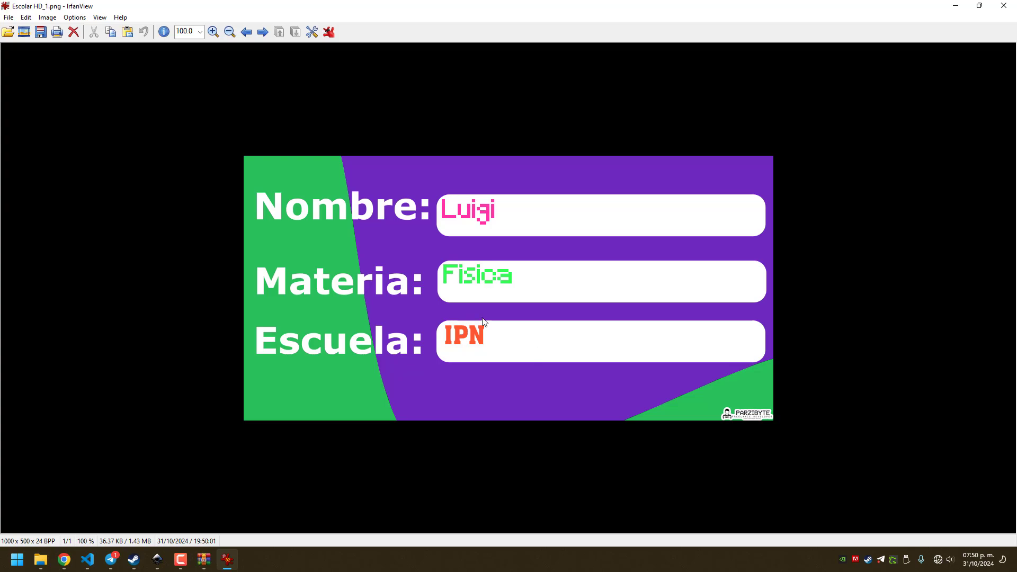
key("Escape")
key("Down")
key("Return")
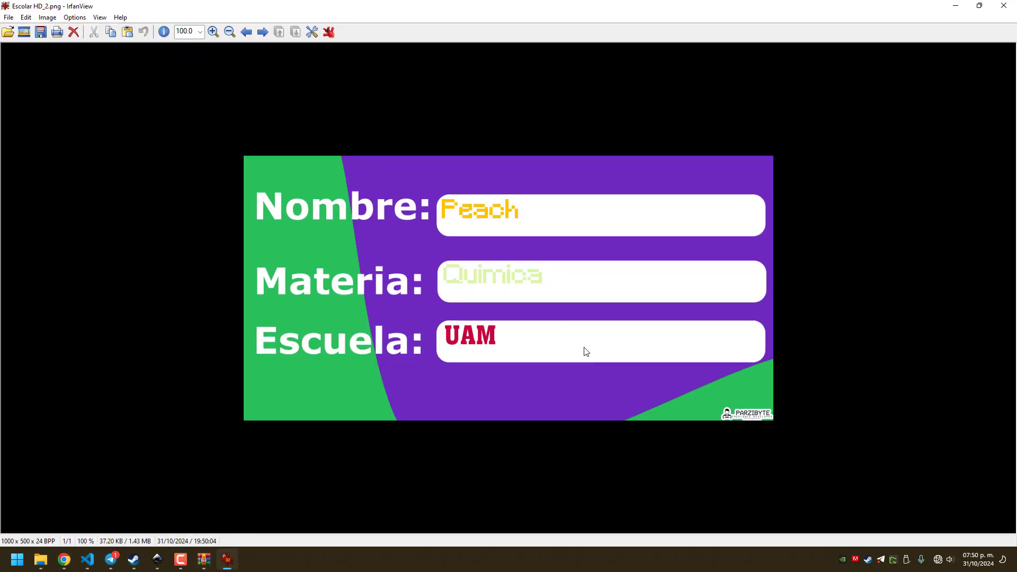
key("Escape")
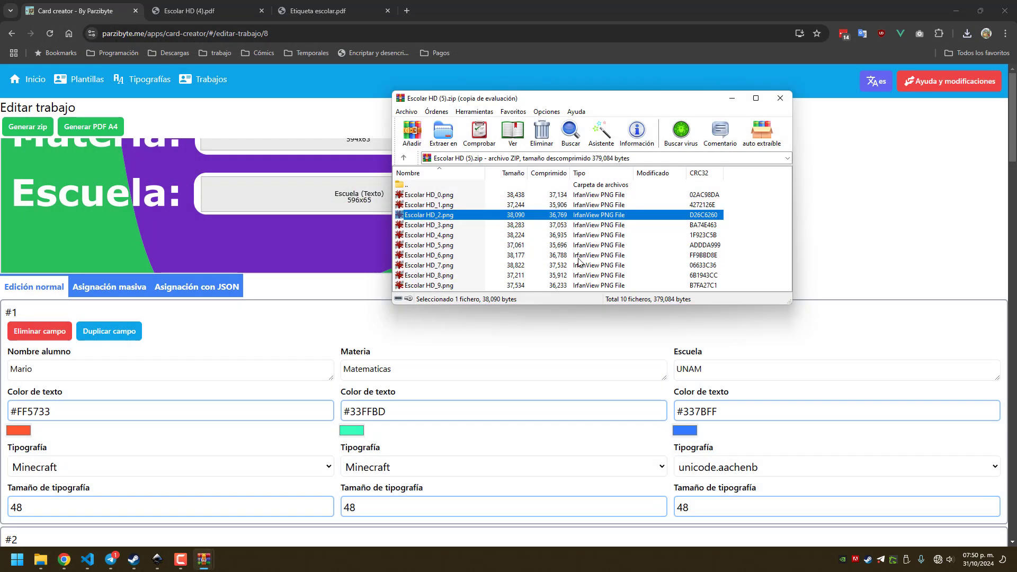
left_click(787, 102)
Reopen the Masivo JSON job's JSON assignment and examine its entries from start to end
left_click(233, 288)
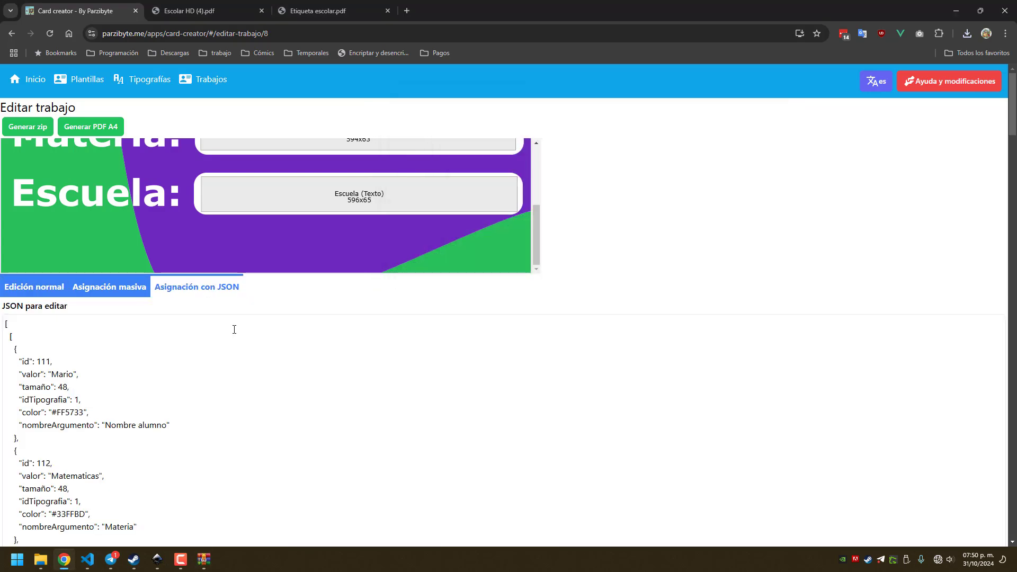
scroll(234, 329, "down", 4)
left_click(314, 236)
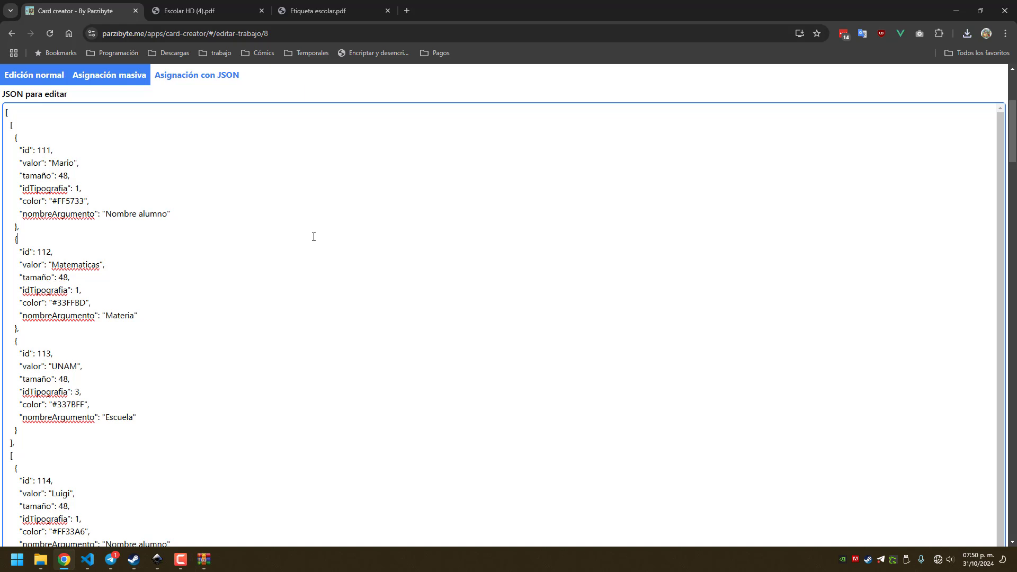
scroll(978, 158, "down", 11)
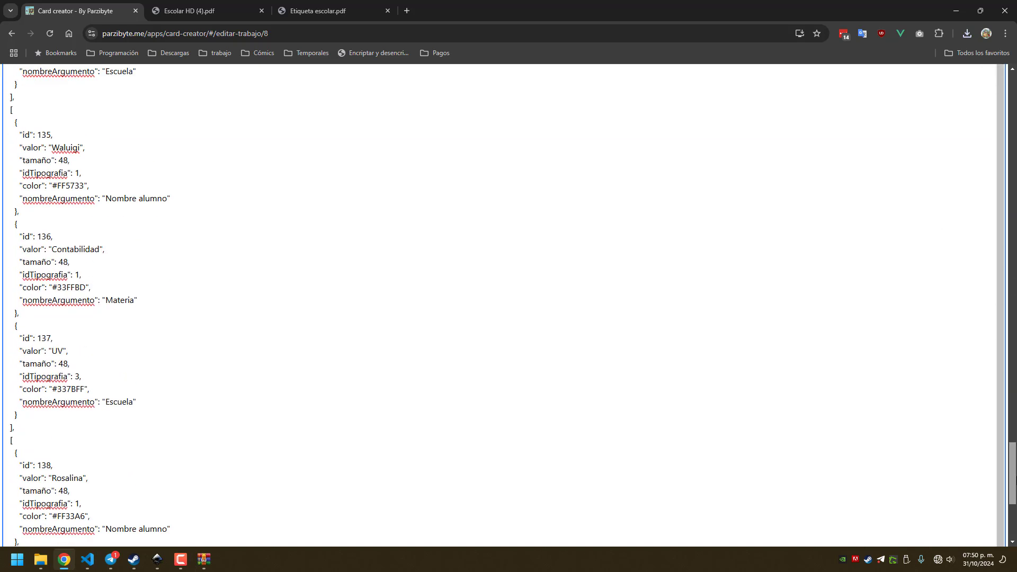
scroll(977, 157, "up", 3)
scroll(310, 192, "up", 15)
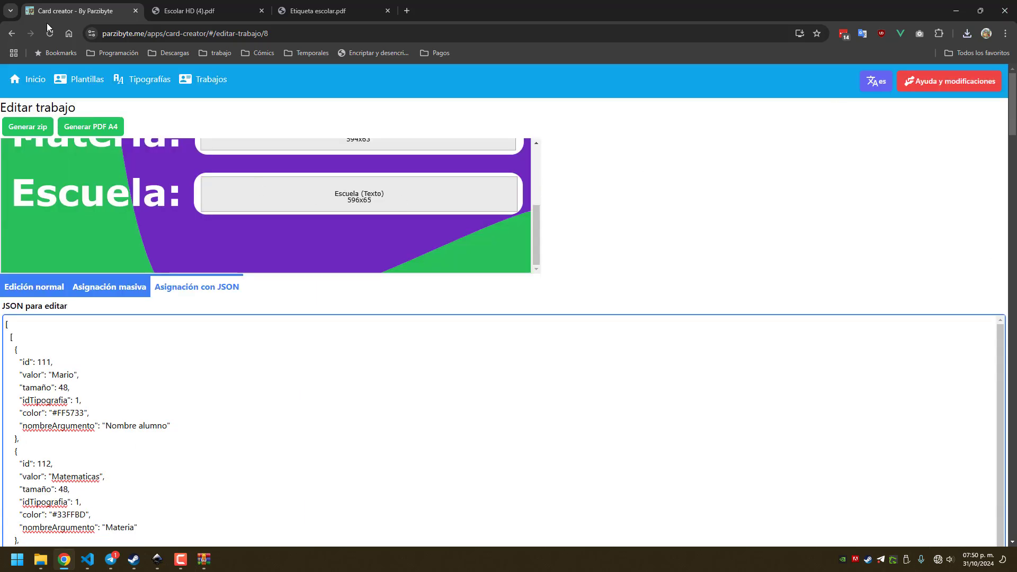
Visit the Inicio, Plantillas, Tipografías and Trabajos sections in turn
left_click(25, 74)
left_click(77, 79)
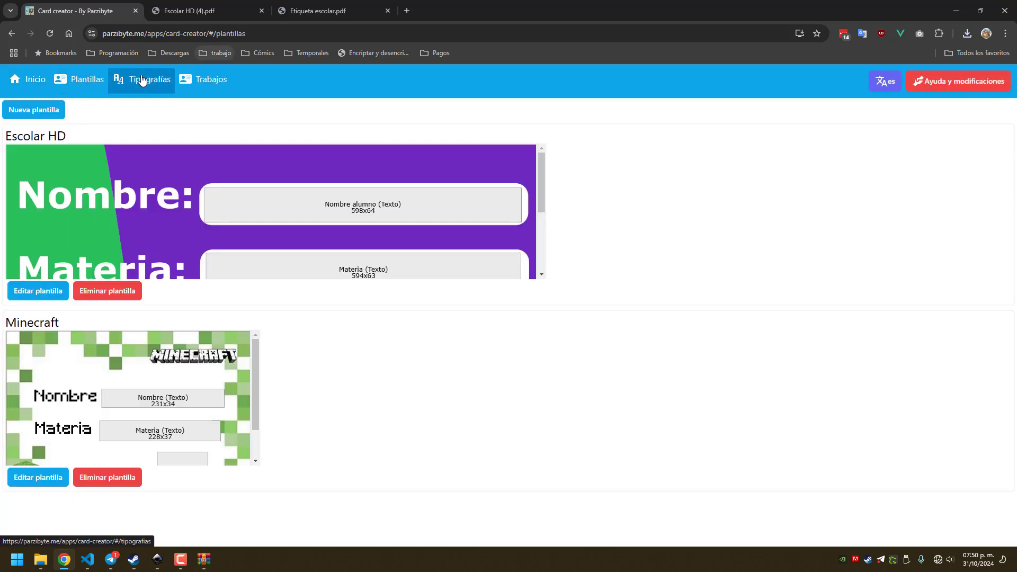
left_click(141, 80)
left_click(226, 85)
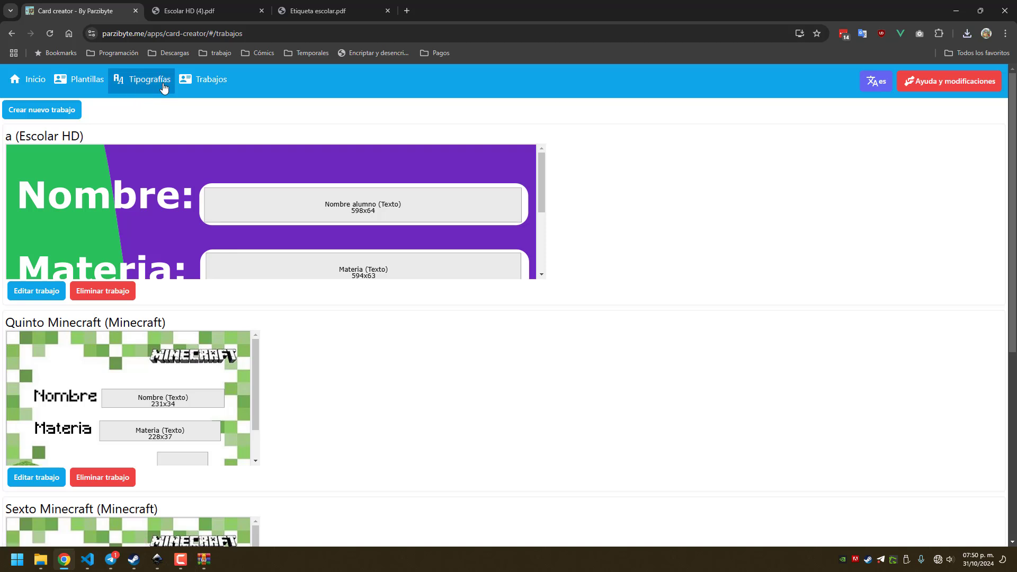
Look through the saved jobs from "a (Escolar HD)" to "Masivo JSON (Escolar HD)", including their template previews
scroll(458, 245, "down", 2)
scroll(459, 245, "down", 5)
scroll(343, 216, "up", 5)
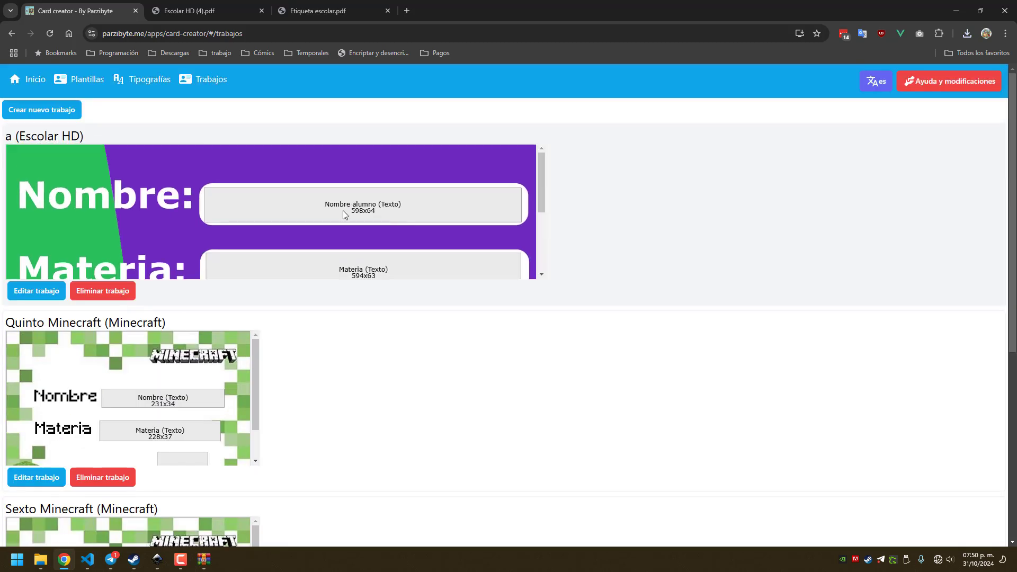
scroll(343, 216, "down", 4)
mouse_move(1014, 307)
left_mouse_down()
mouse_move(990, 488)
mouse_move(741, 492)
mouse_move(1003, 504)
mouse_move(1006, 291)
left_mouse_up()
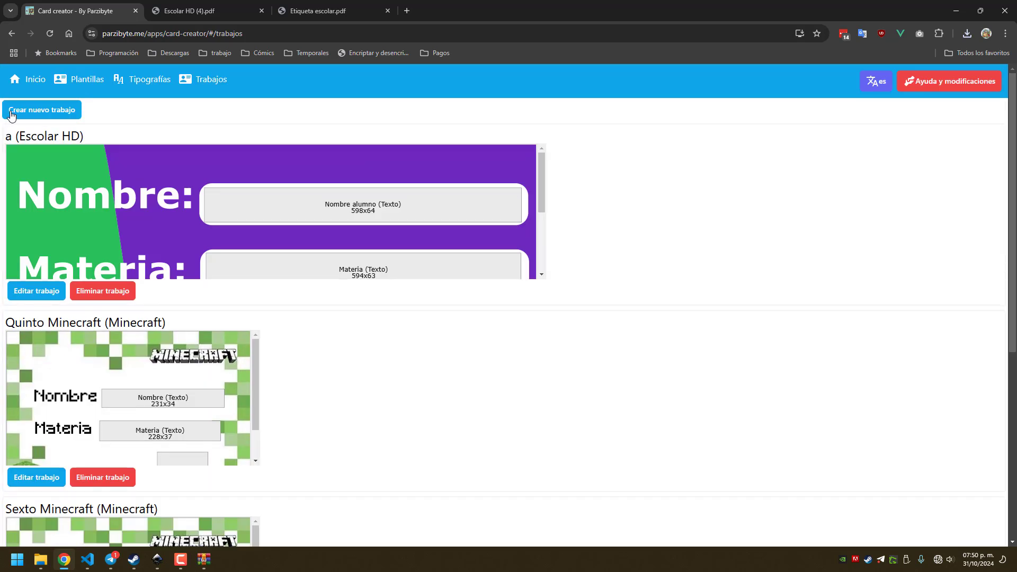
scroll(205, 280, "down", 3)
scroll(206, 280, "down", 5)
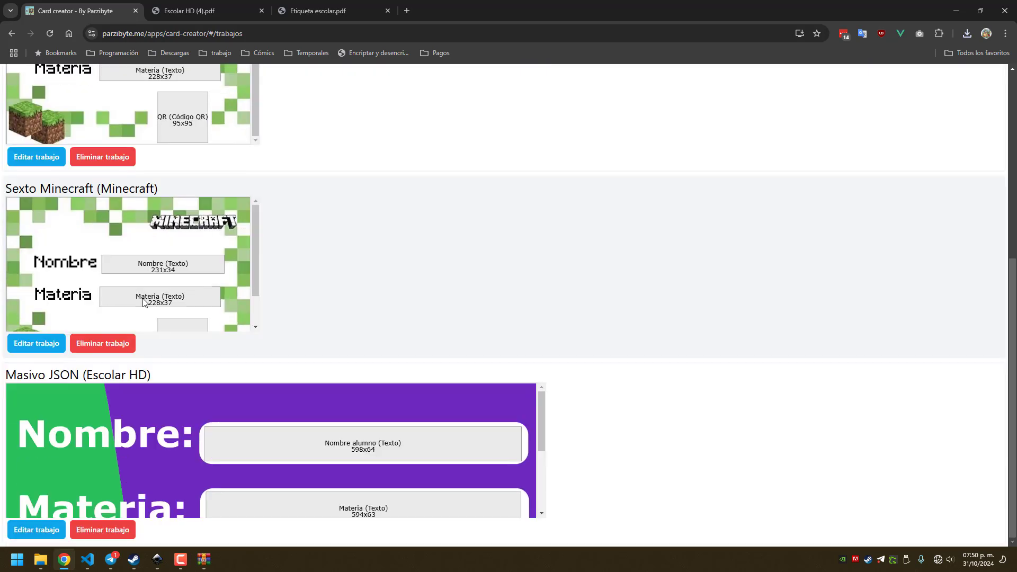
scroll(374, 308, "up", 5)
scroll(374, 309, "up", 2)
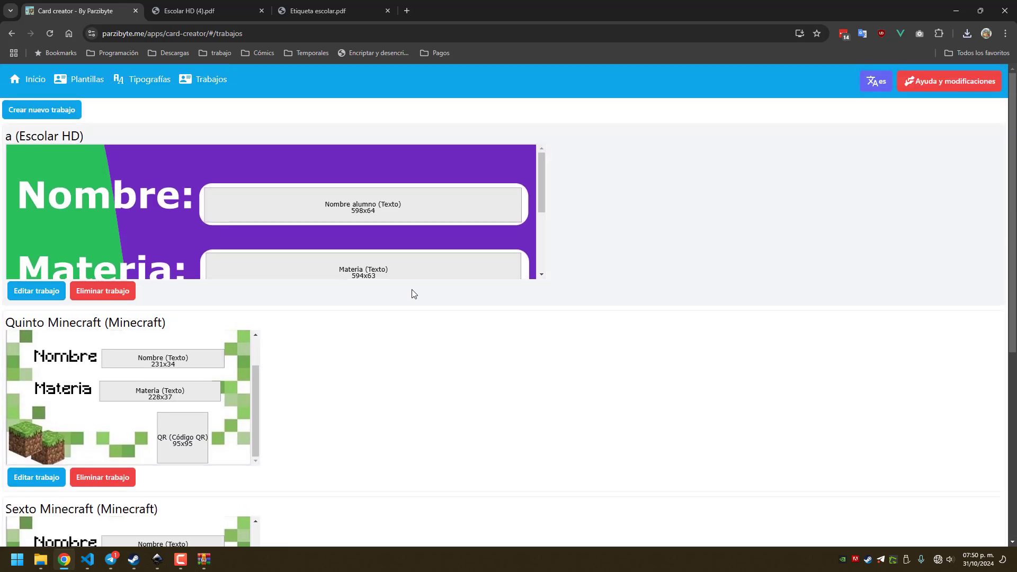
scroll(94, 188, "down", 7)
scroll(294, 332, "up", 5)
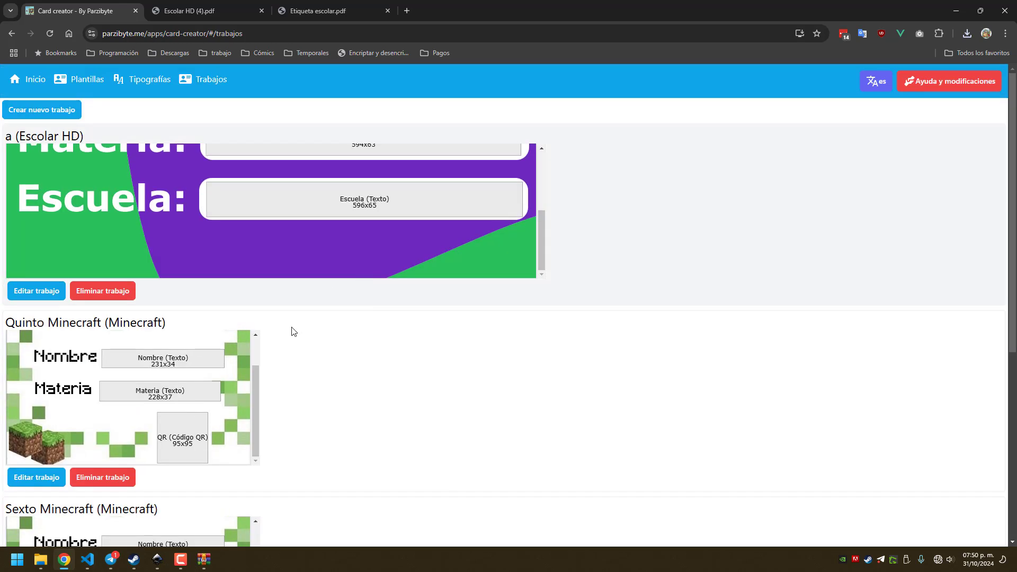
scroll(350, 219, "up", 5)
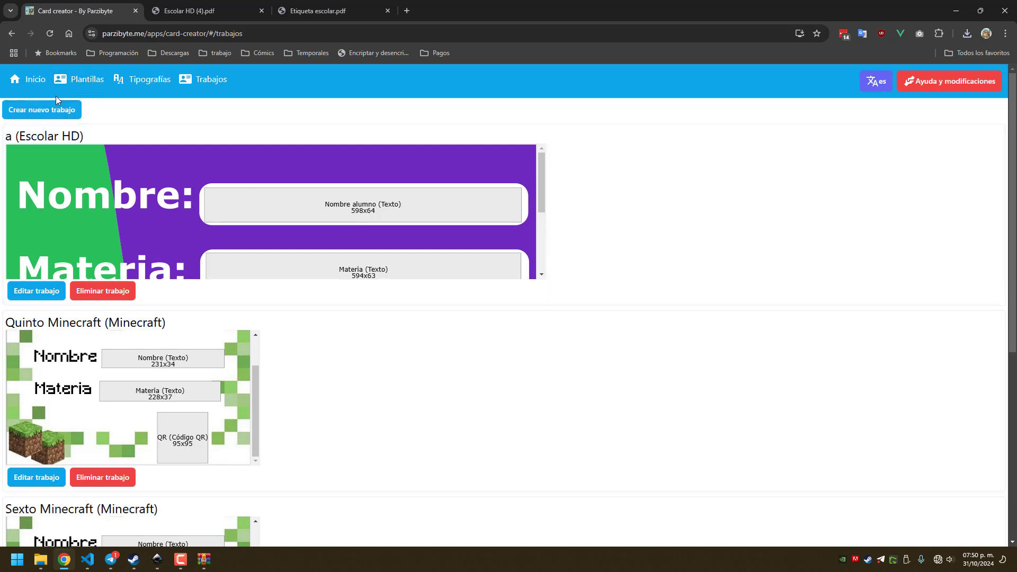
Create a new template named "asdsa" using 614958.png from the Imágenes folder as its background
left_click(84, 85)
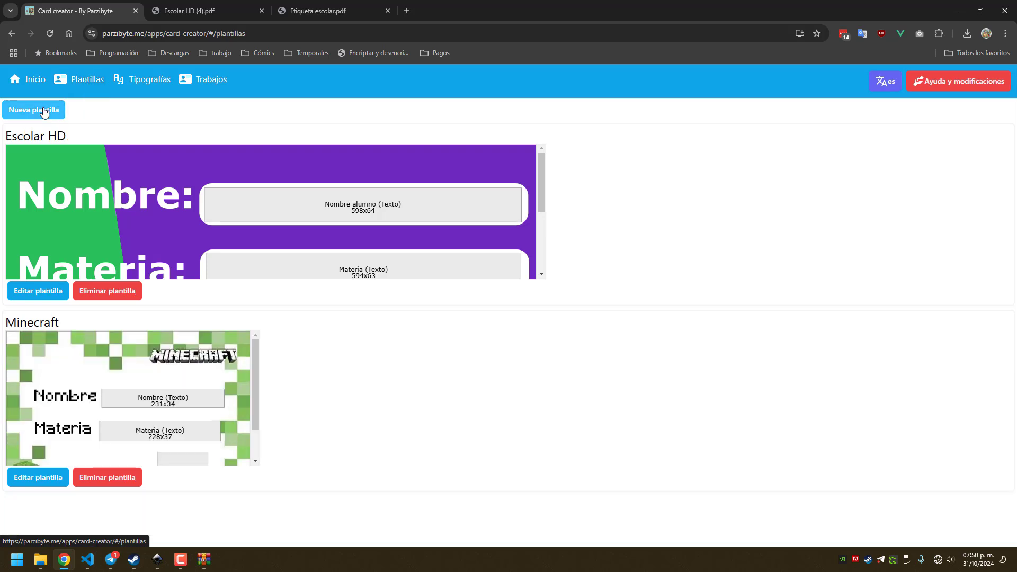
left_click(42, 109)
left_click(68, 128)
type("asdsa")
left_click(58, 159)
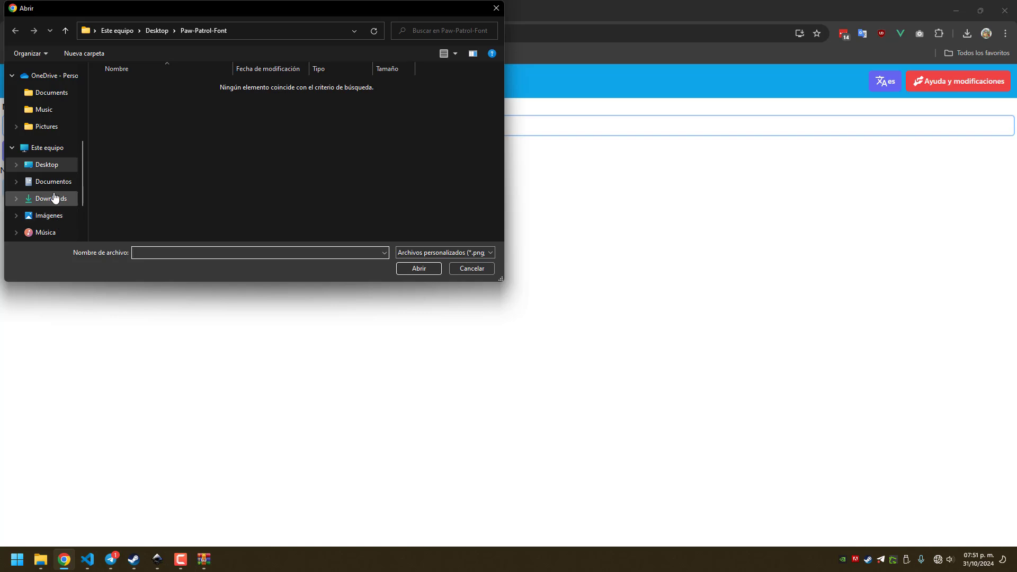
left_click(55, 216)
left_click(363, 121)
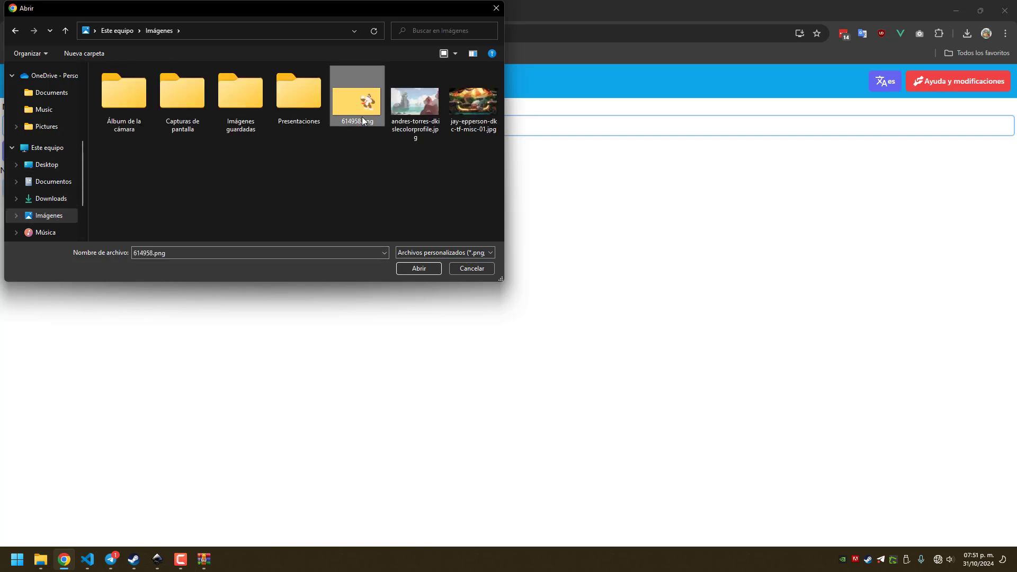
double_click(364, 121)
left_click(22, 192)
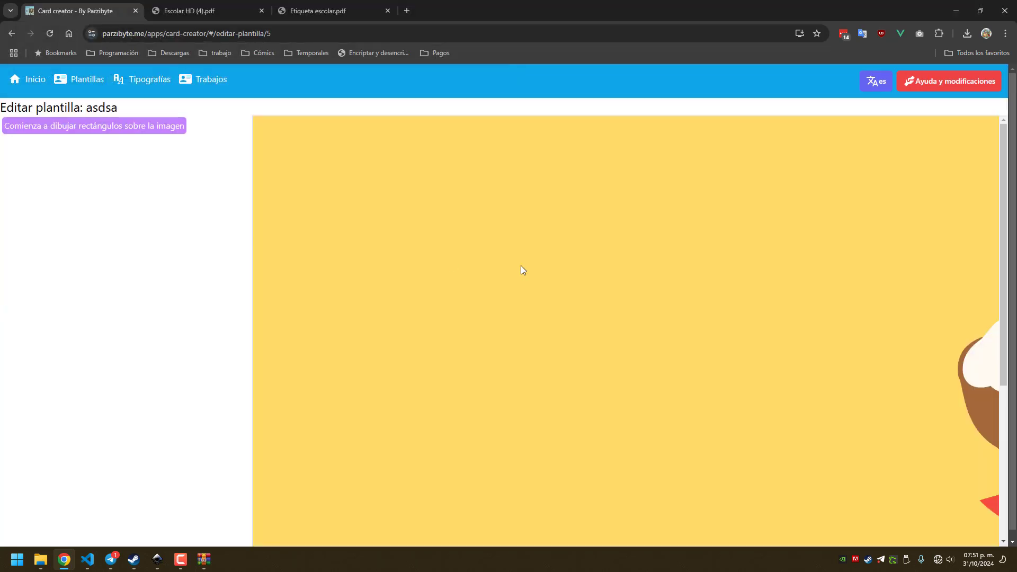
Examine the full width and height of the asdsa template's background image
scroll(612, 345, "down", 5)
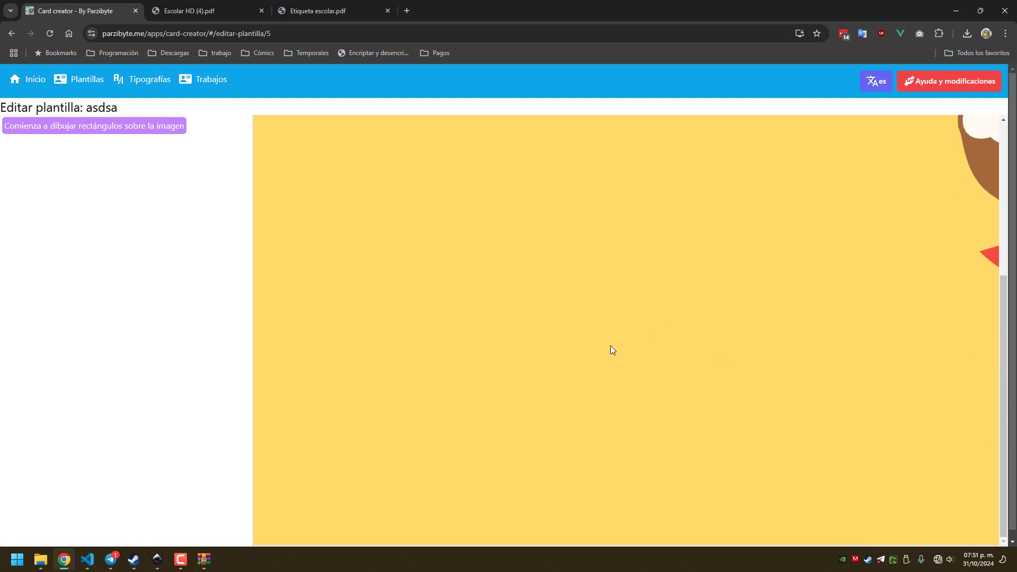
scroll(580, 298, "up", 5)
scroll(580, 298, "right", 3)
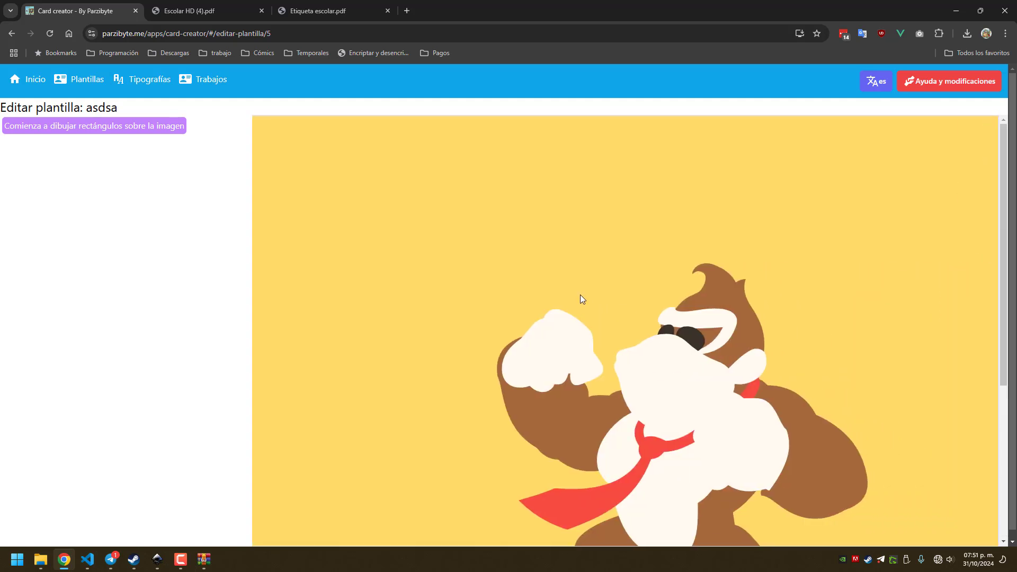
scroll(580, 299, "left", 3)
scroll(580, 298, "left", 1)
scroll(580, 299, "right", 4)
scroll(580, 298, "left", 6)
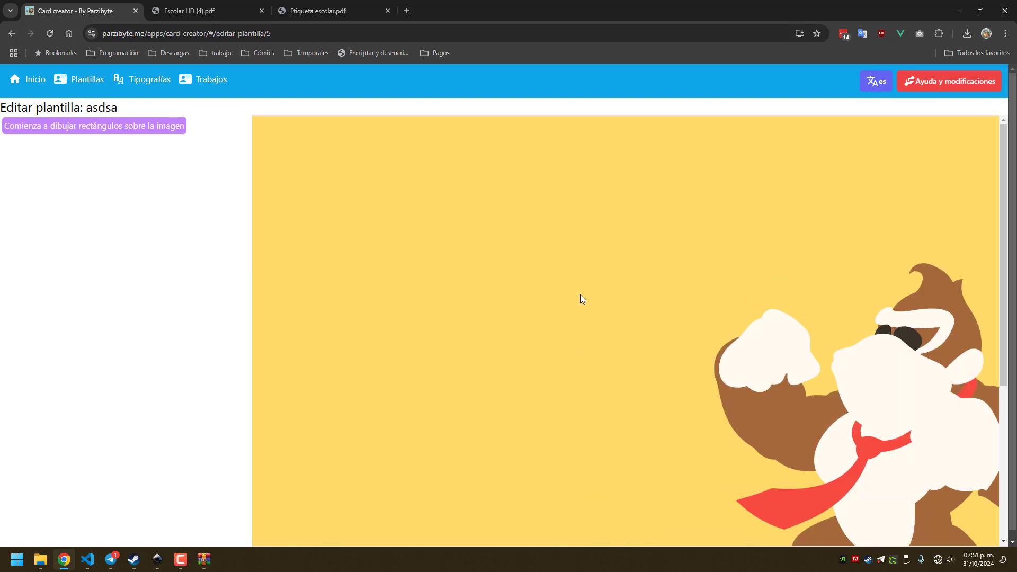
scroll(580, 298, "right", 5)
scroll(580, 299, "left", 4)
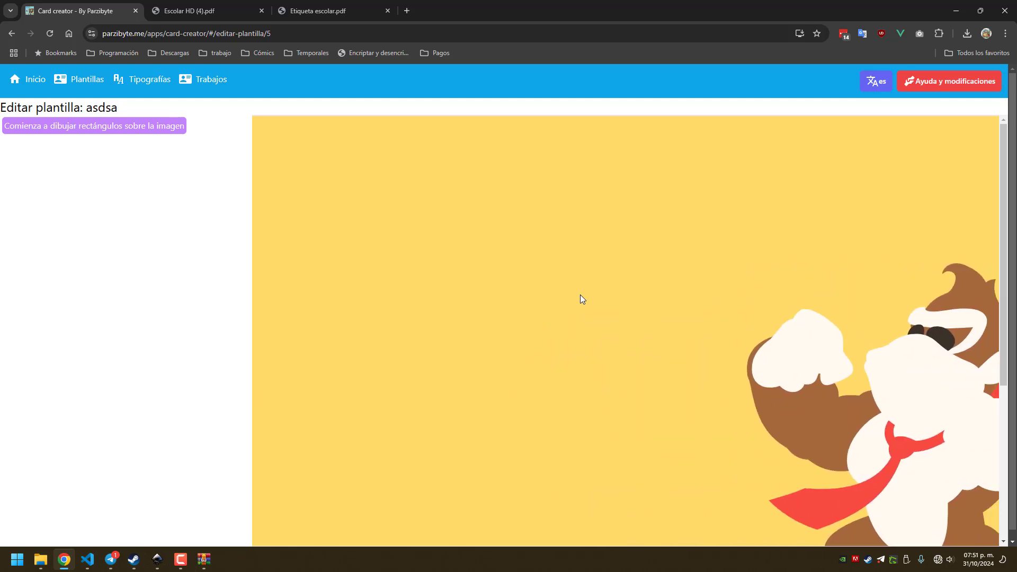
scroll(580, 298, "right", 5)
scroll(580, 298, "left", 3)
scroll(580, 298, "right", 3)
scroll(580, 299, "down", 7)
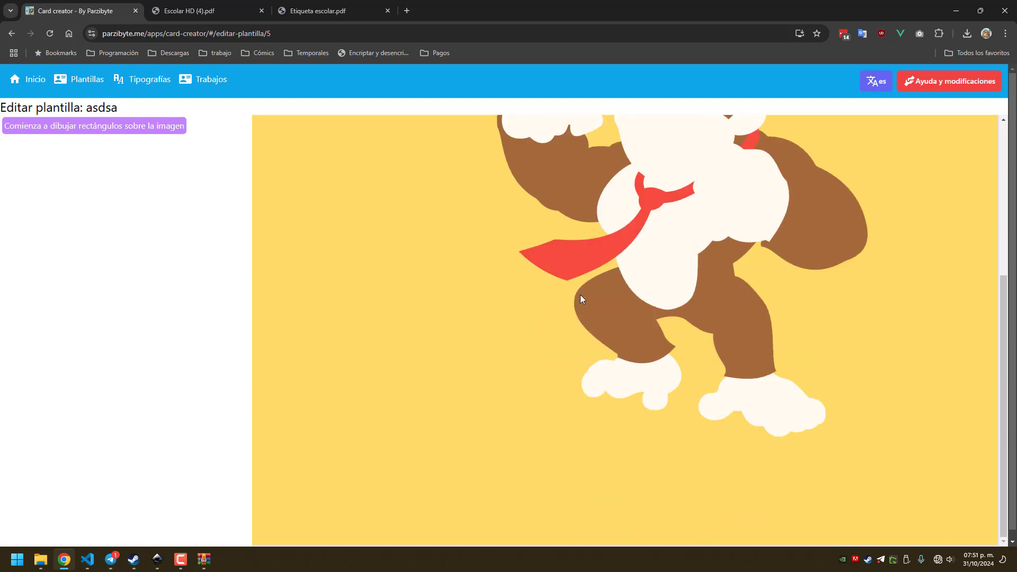
scroll(580, 298, "up", 5)
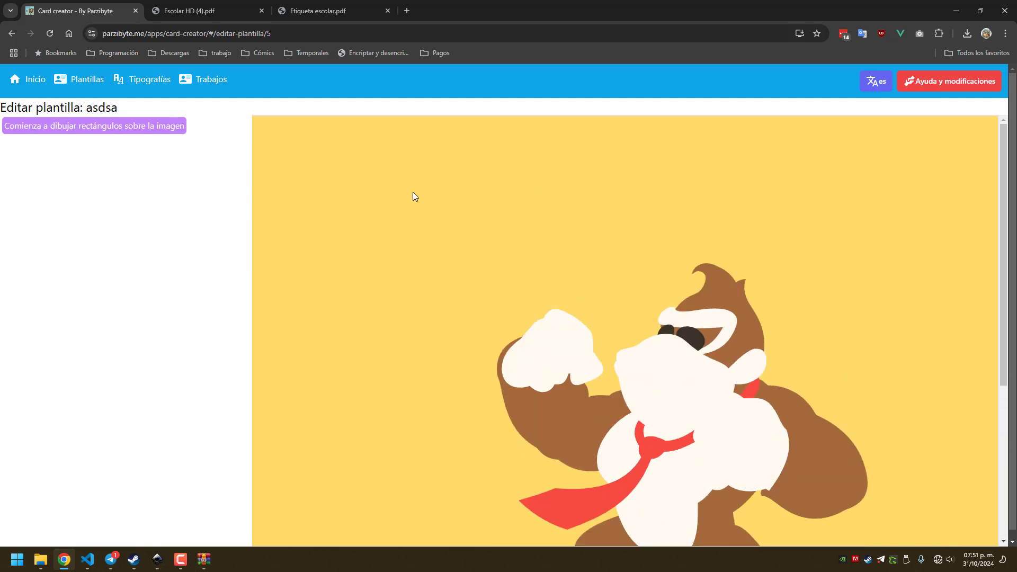
Draw two argument rectangles on the template image, about 569x222 near its top and about 716x227 below it
left_click_drag(341, 155, 643, 274)
left_click(523, 243)
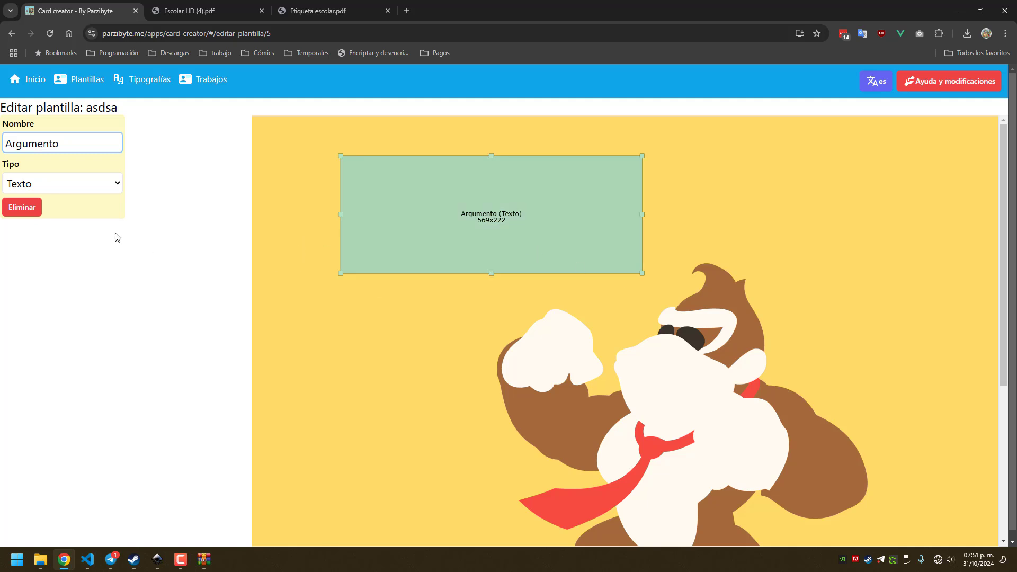
left_click_drag(386, 330, 766, 451)
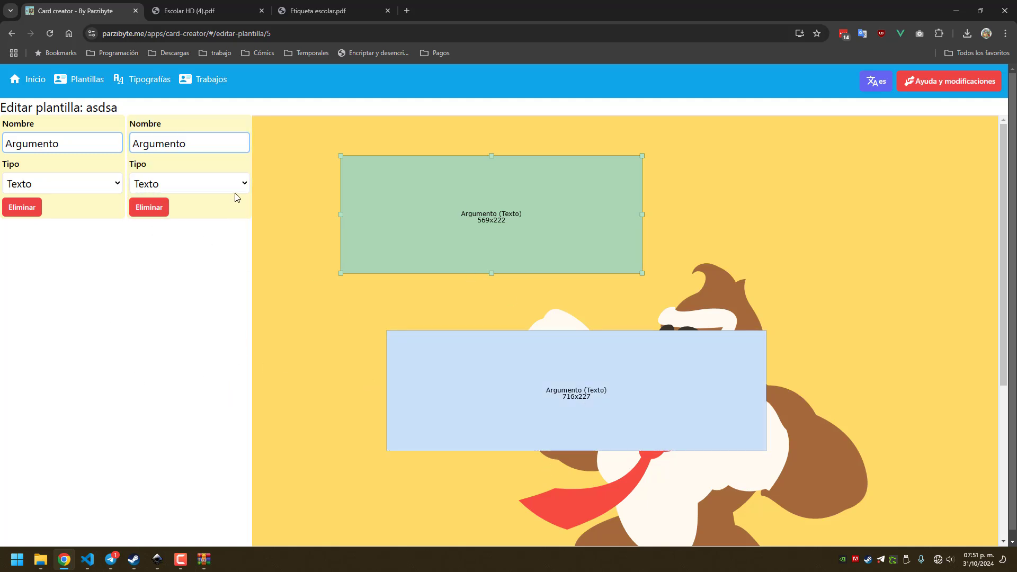
Set the type of both template arguments to Imagen
left_click(172, 184)
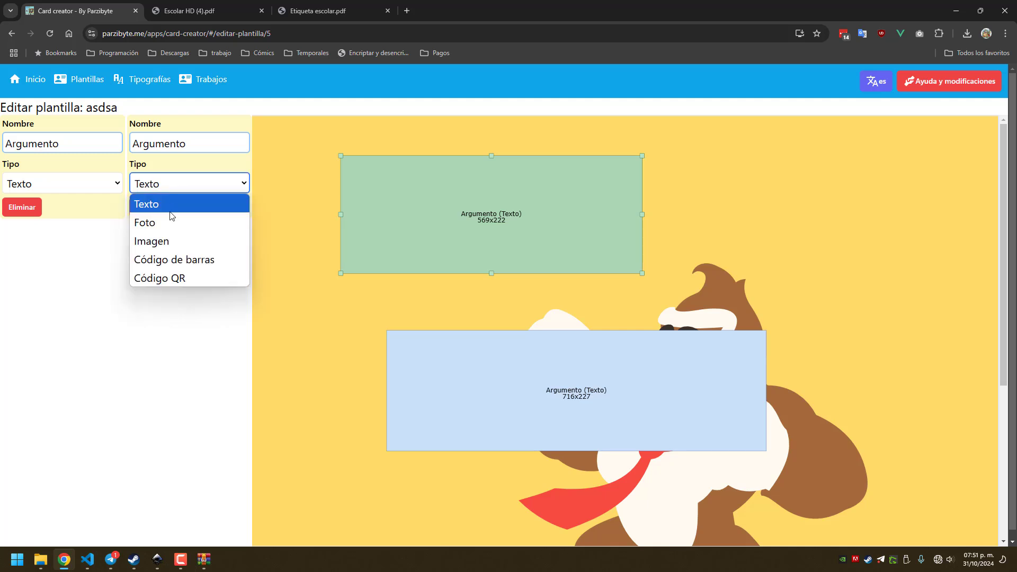
left_click(171, 243)
left_click(82, 189)
left_click(69, 244)
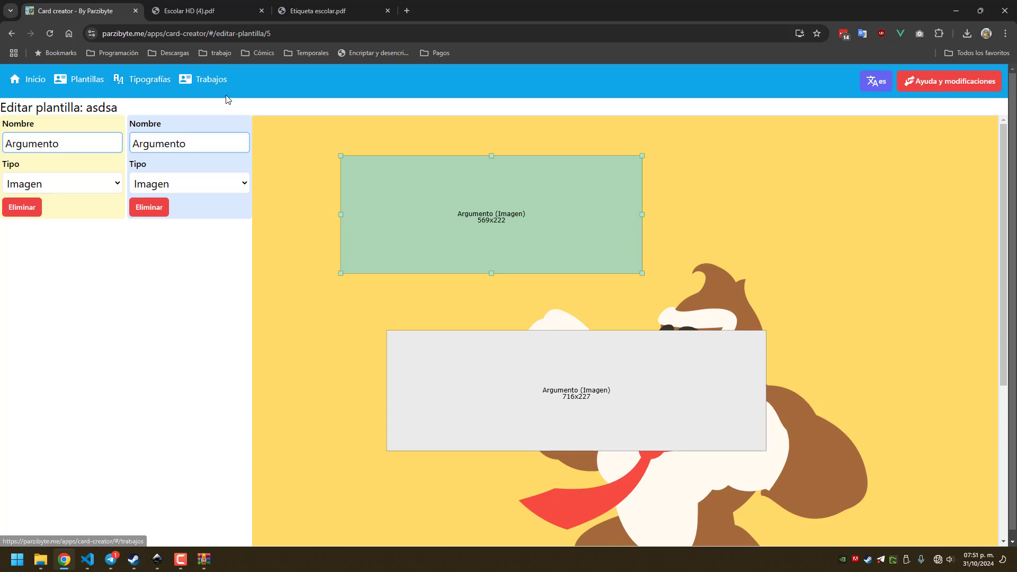
Create a new job named "qwe" based on the asdsa template
left_click(209, 81)
left_click(52, 113)
left_click(62, 142)
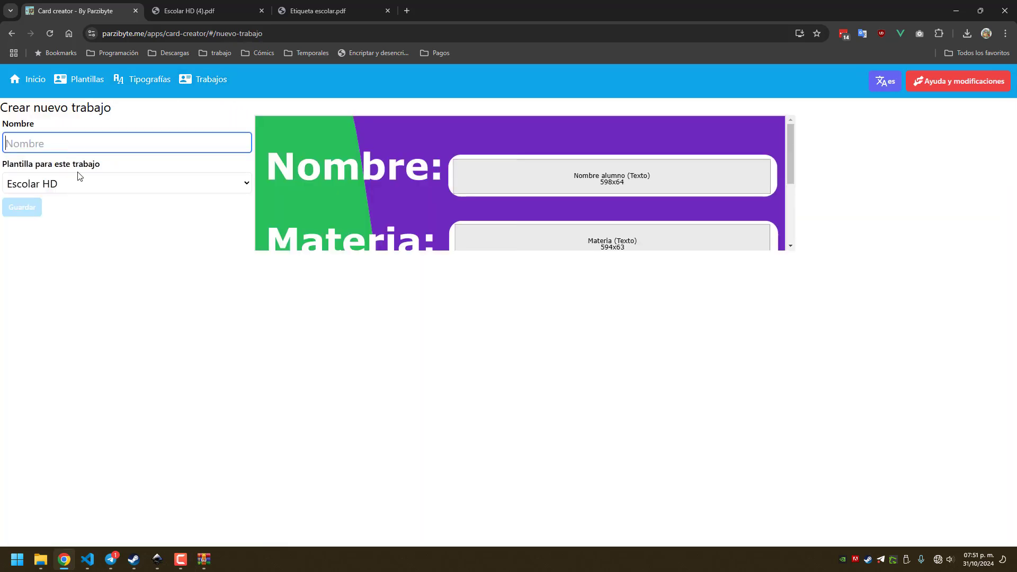
type("qwe")
left_click(79, 185)
left_click(73, 239)
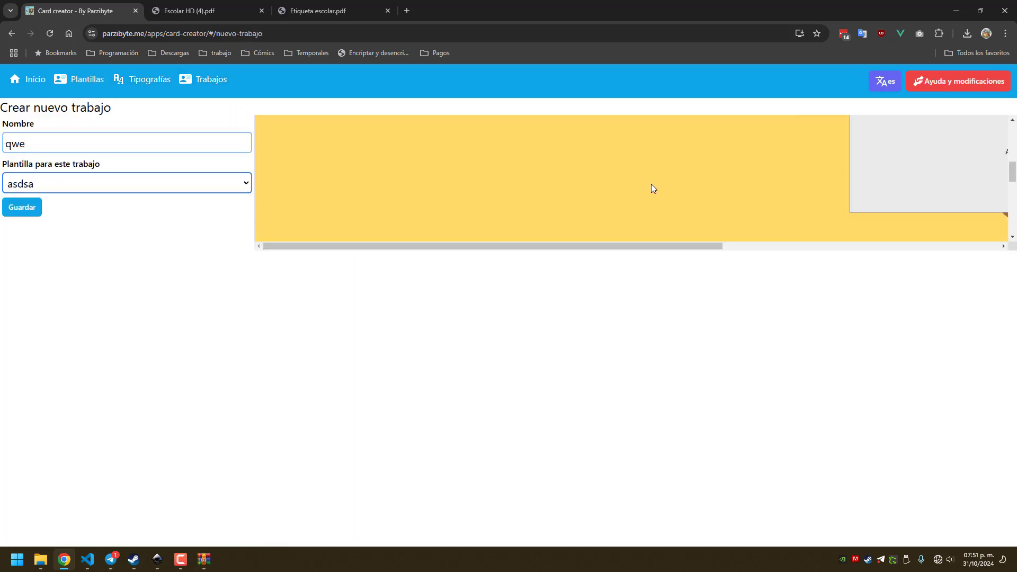
left_click(35, 212)
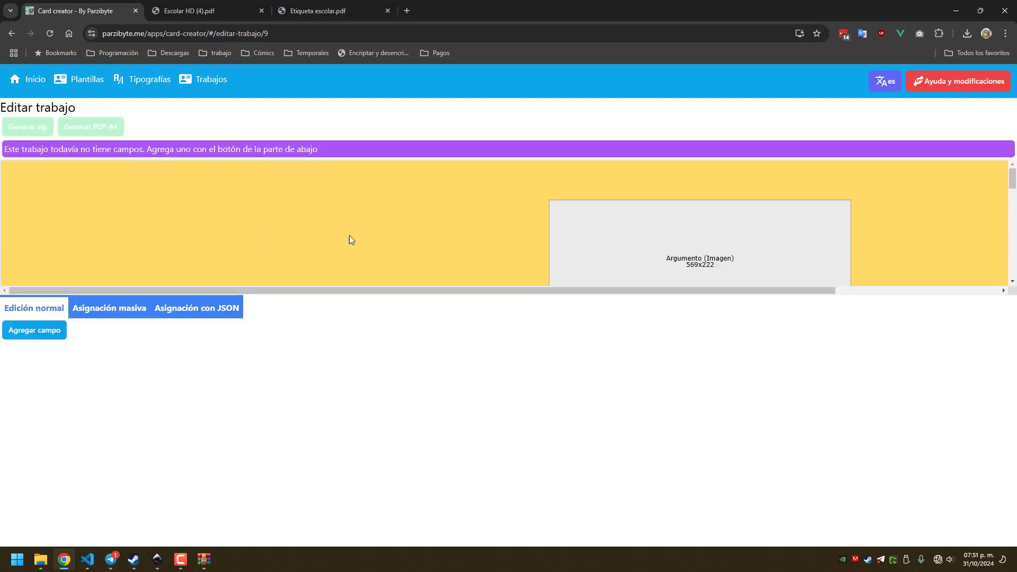
Add a campo to the job and assign the dkc-tf-misc-01 JPG to its first argument and the dkislecolorprofile JPG to its second
left_click(34, 331)
left_click(56, 364)
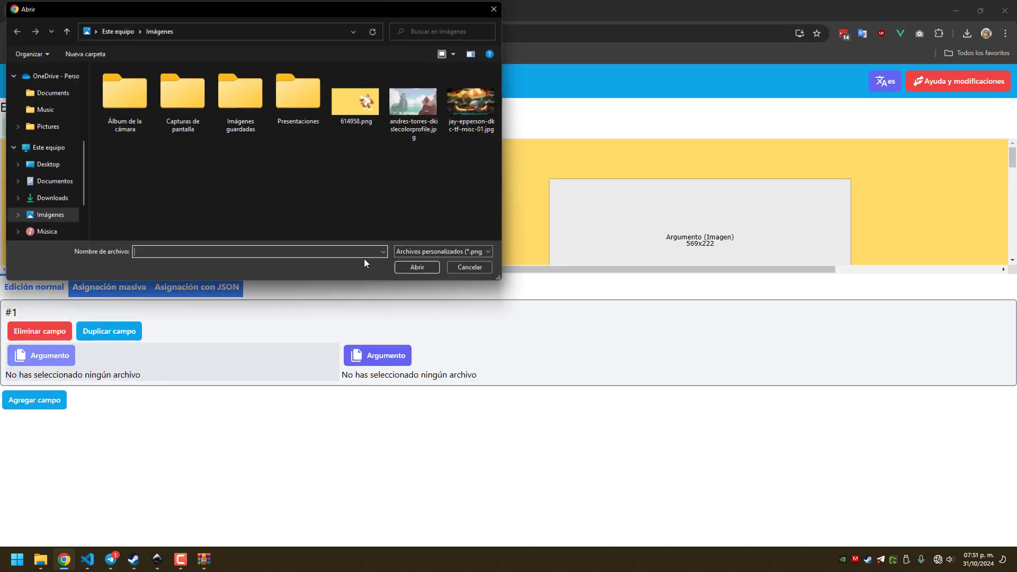
double_click(451, 110)
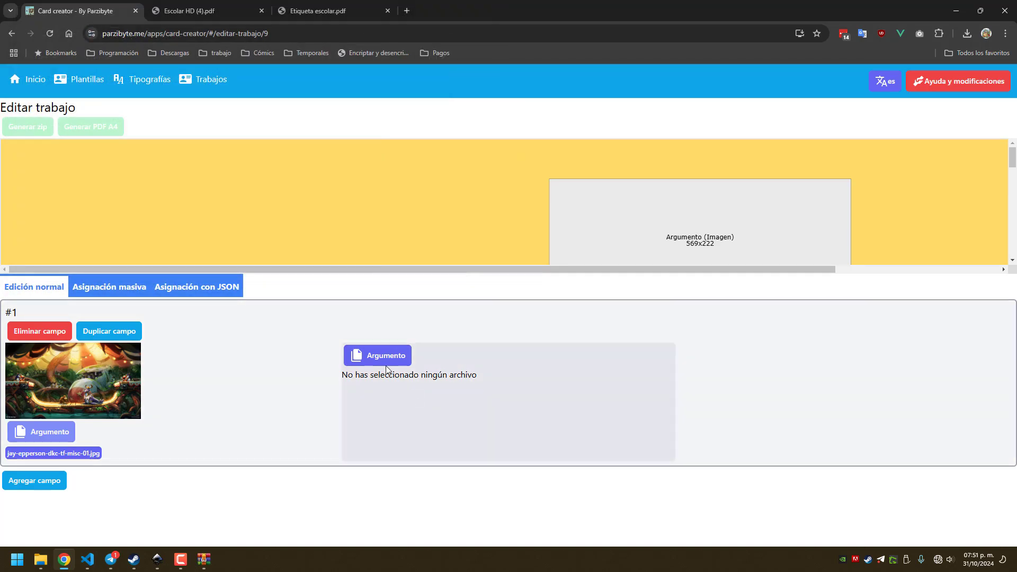
left_click(389, 357)
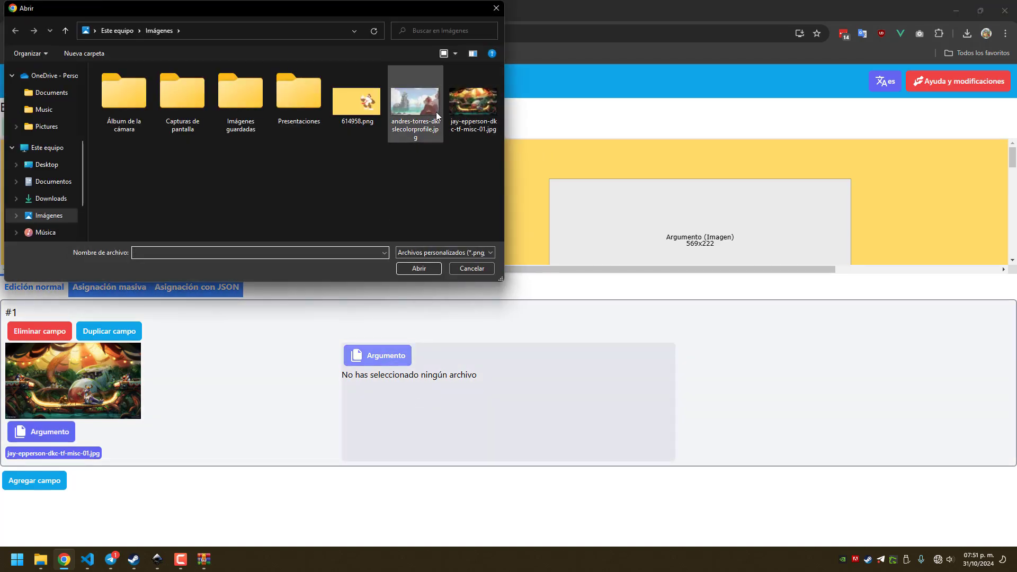
double_click(415, 102)
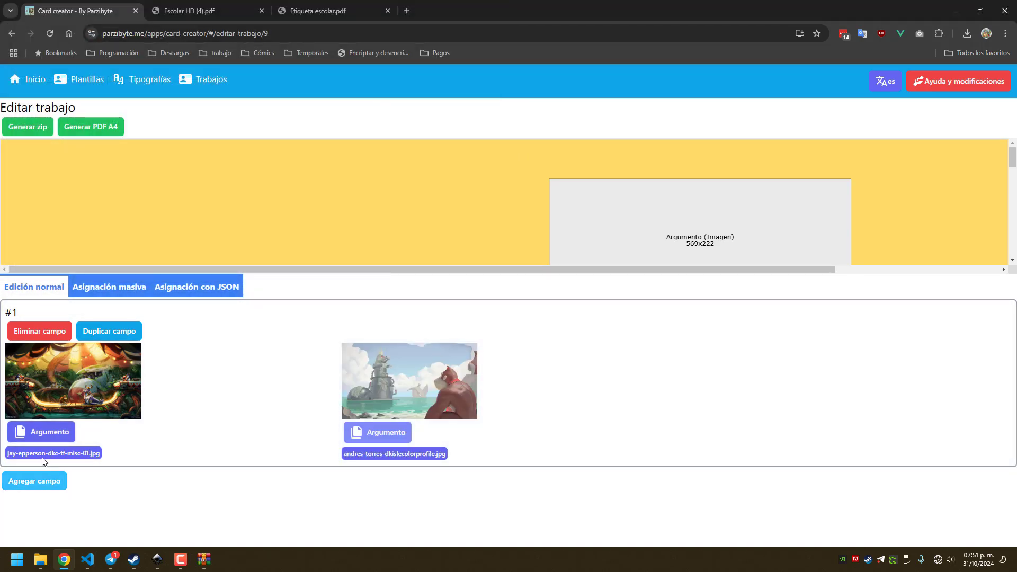
Duplicate campo #1 until the job has four campos with the same two images
left_click(103, 332)
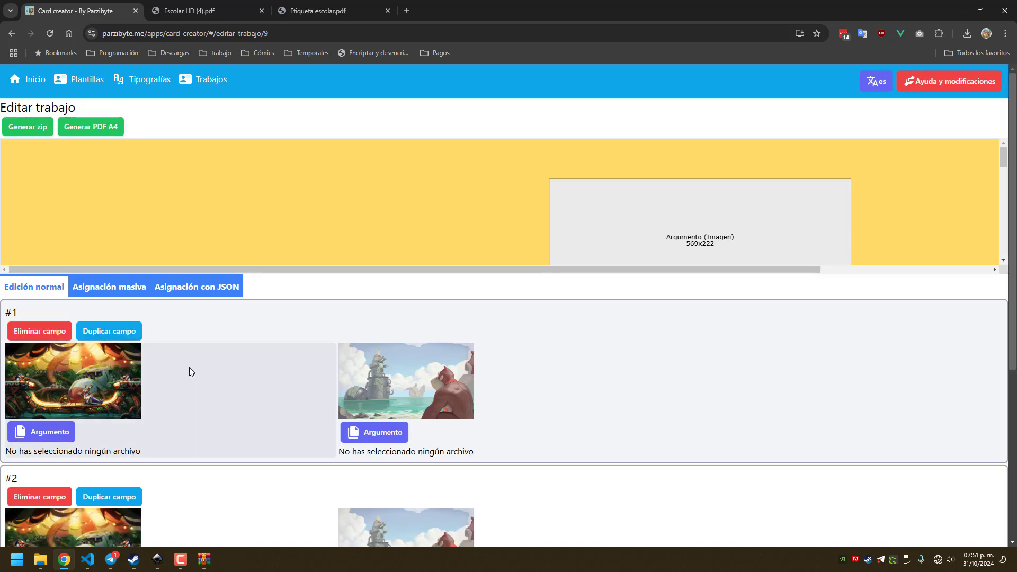
left_click(109, 331)
scroll(229, 443, "down", 4)
scroll(222, 439, "down", 4)
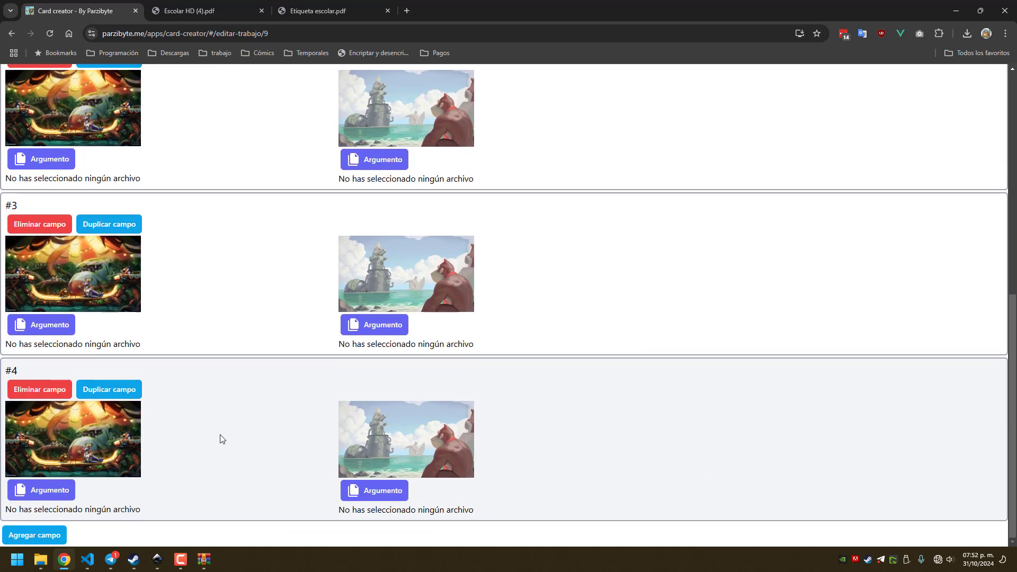
Generate the job's ZIP, save it as "asdsa.zip" on the Desktop and open the archive
scroll(438, 369, "up", 8)
left_click(83, 129)
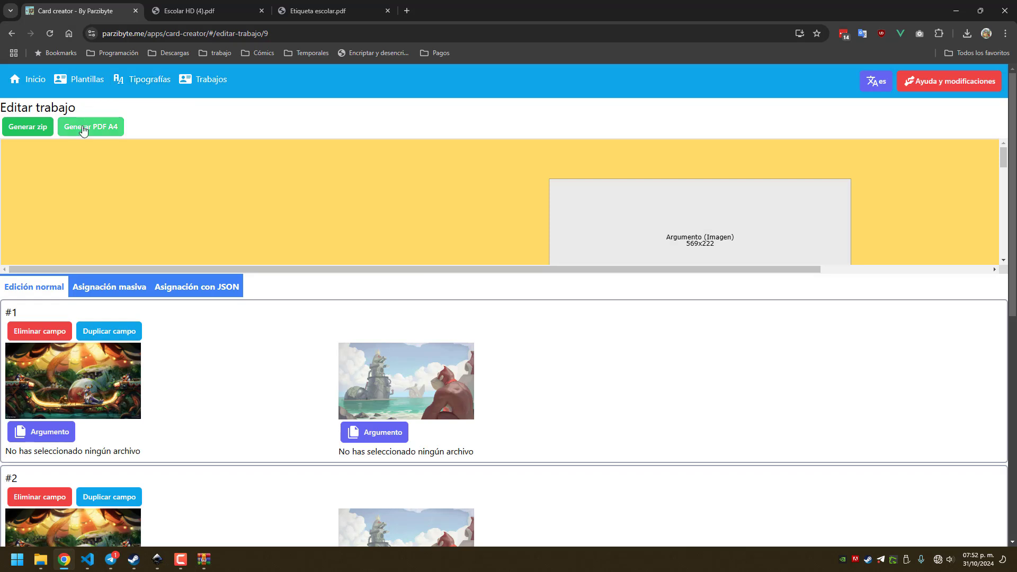
left_click(32, 127)
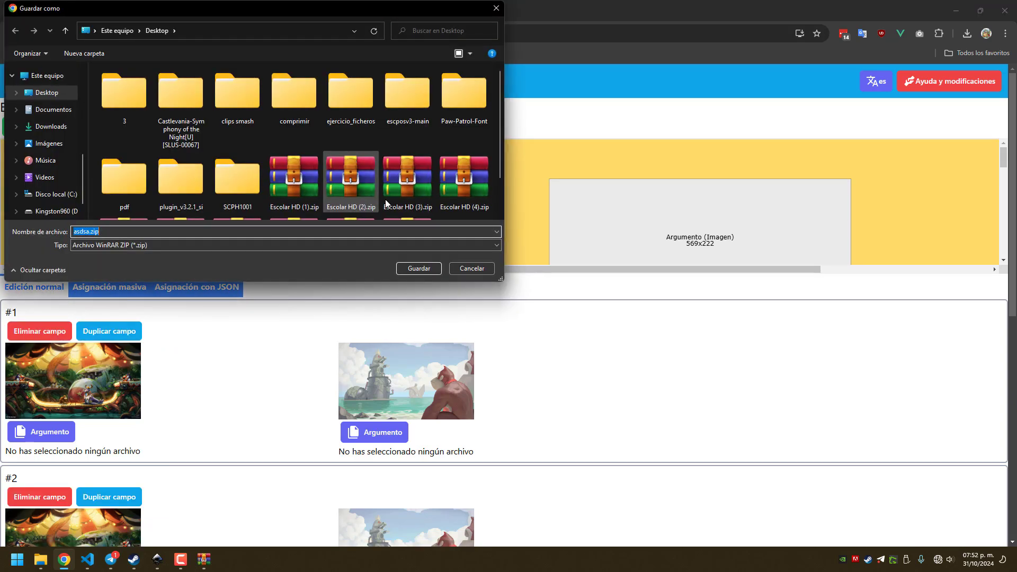
left_click(418, 264)
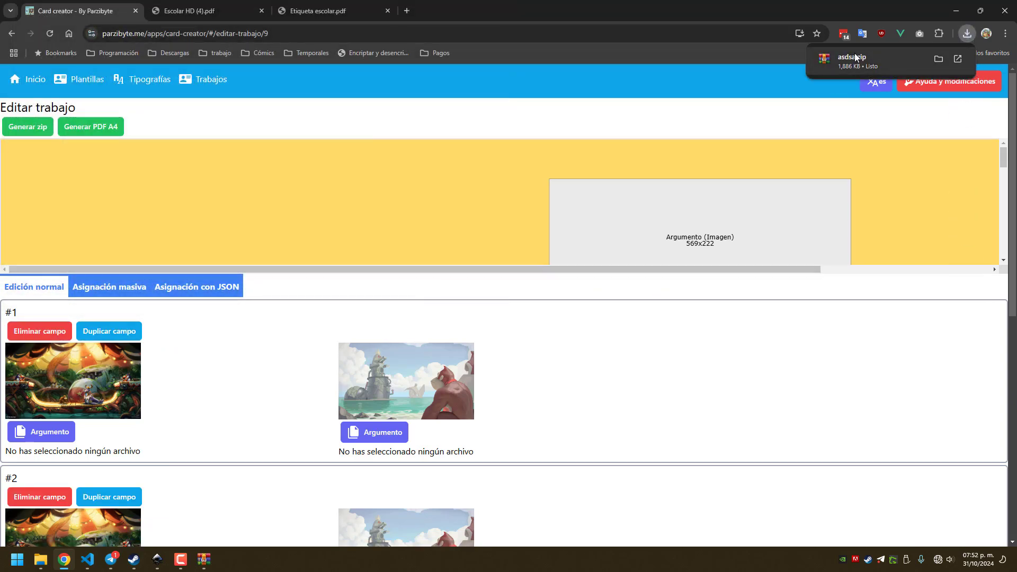
left_click(848, 65)
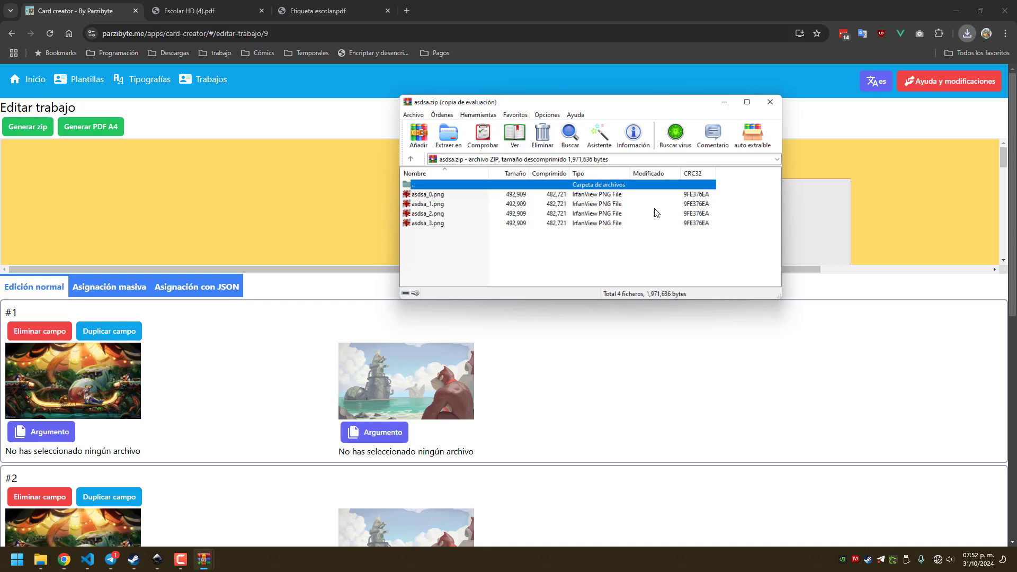
Check the exported image asdsa_0.png from the archive, dismissing the WinRAR licence reminder, and close the viewer and archive
double_click(454, 202)
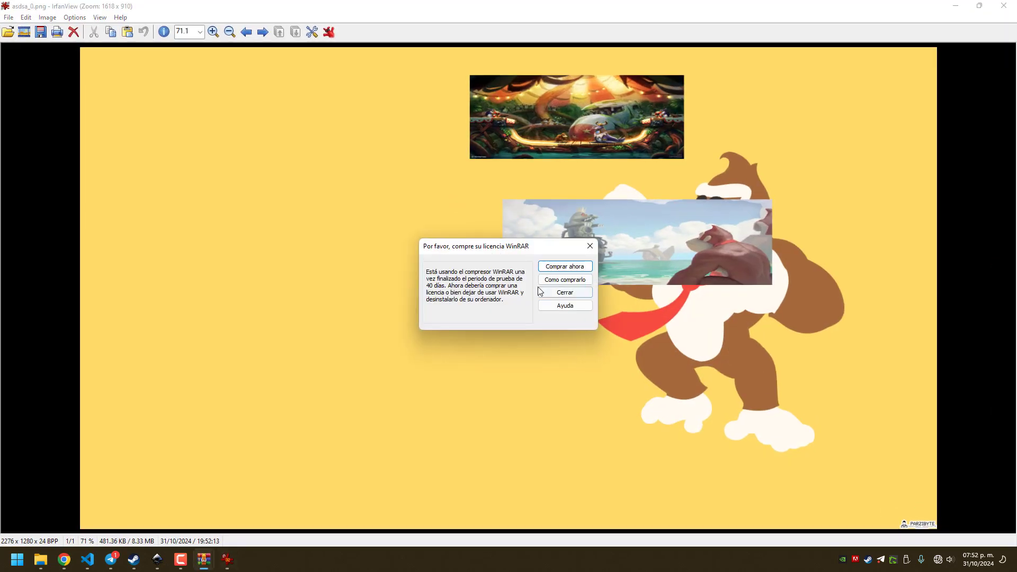
left_click(562, 293)
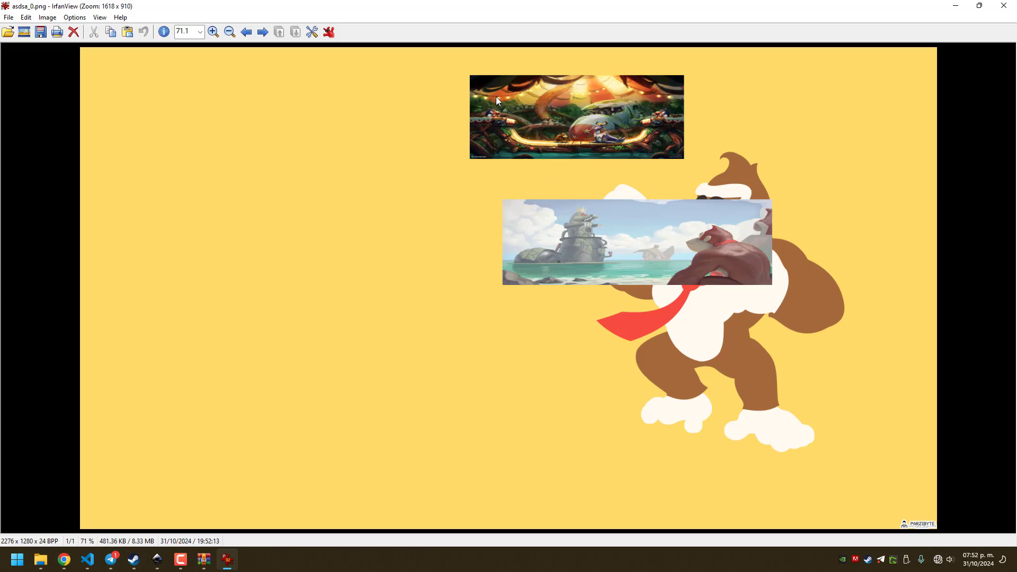
left_click(1004, 6)
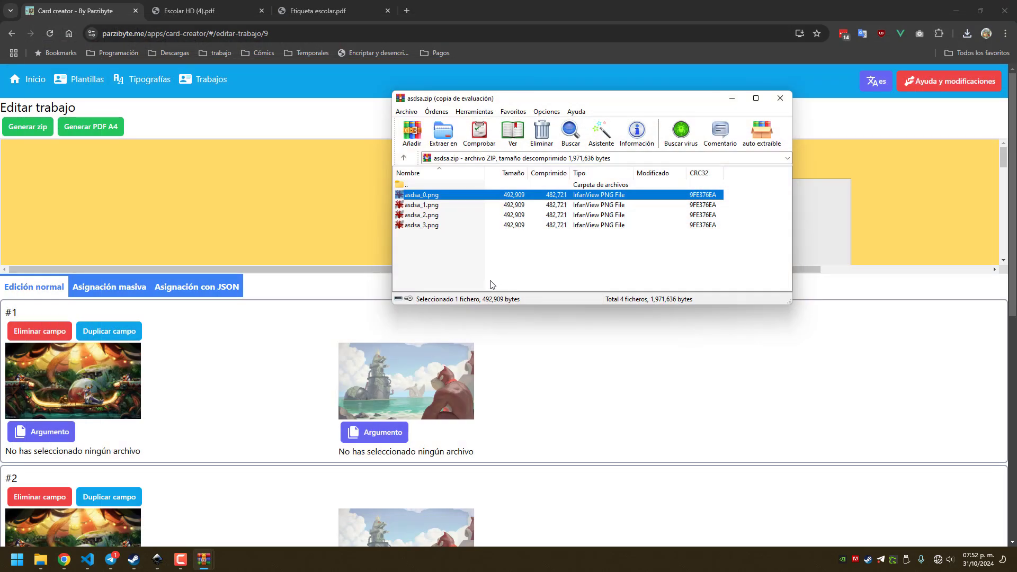
left_click(781, 99)
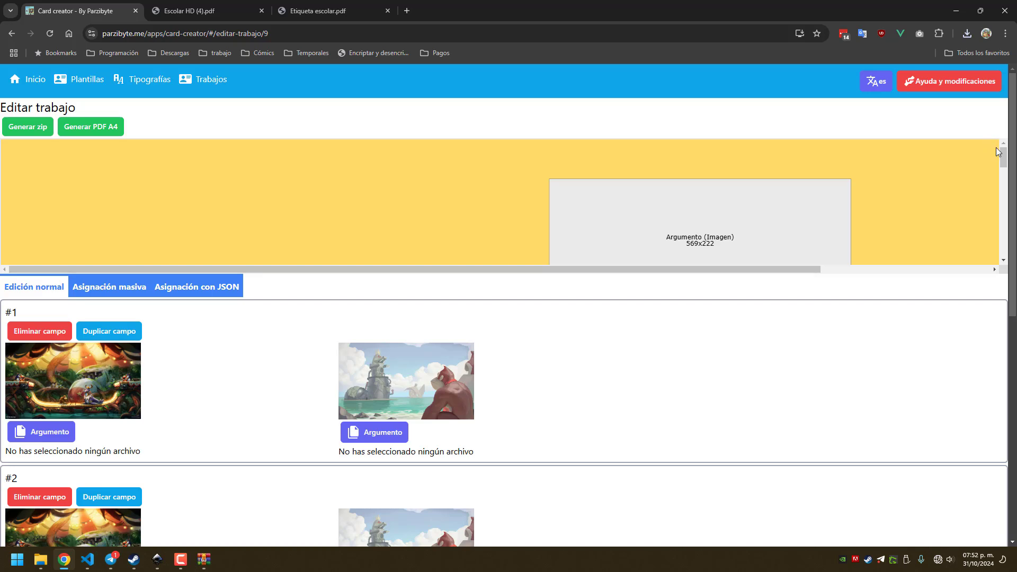
Duplicate the existing campos until the job has 17 campos with the same two images
left_click_drag(1003, 157, 1001, 301)
scroll(540, 398, "down", 1)
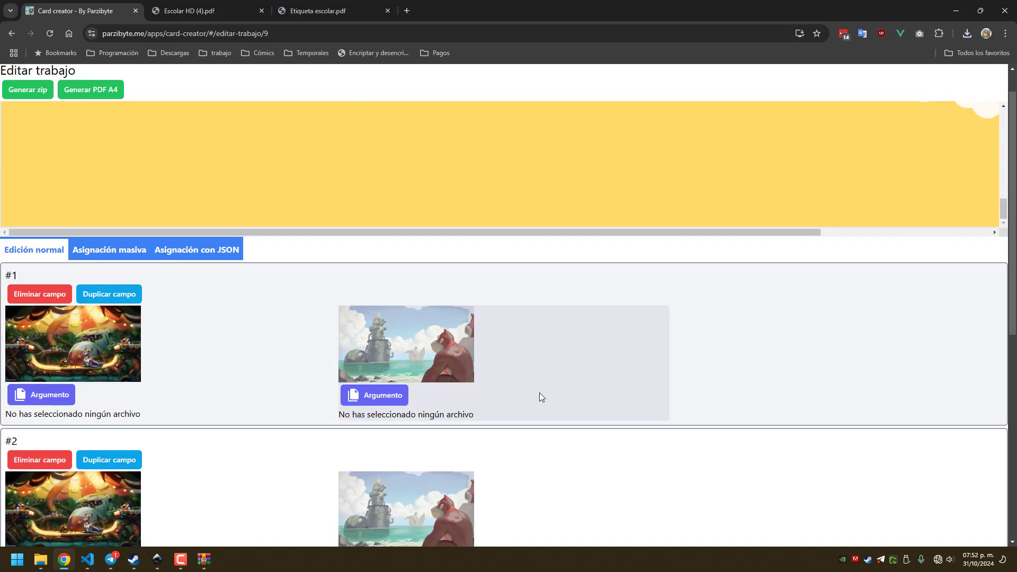
scroll(540, 397, "down", 8)
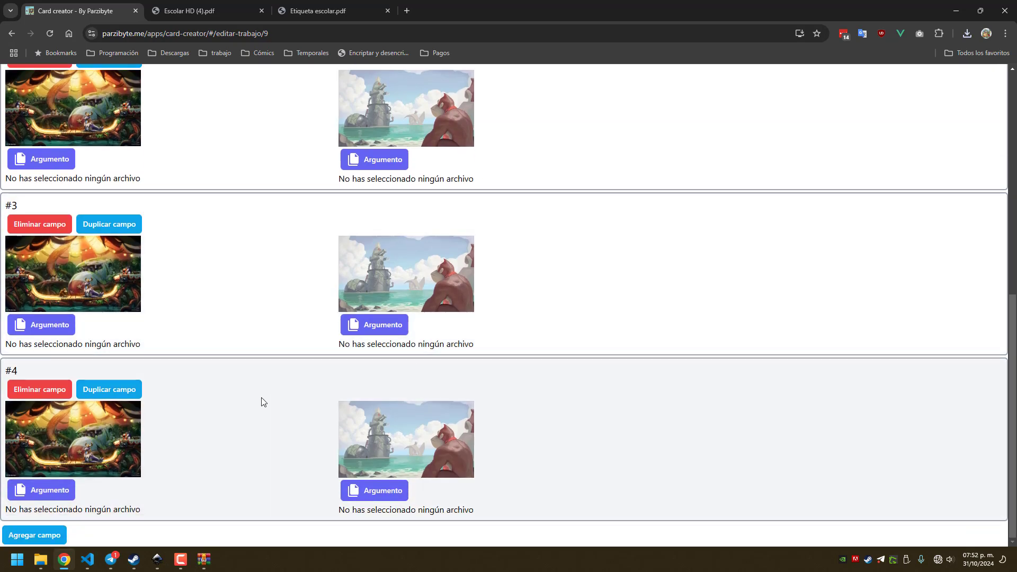
scroll(262, 402, "up", 8)
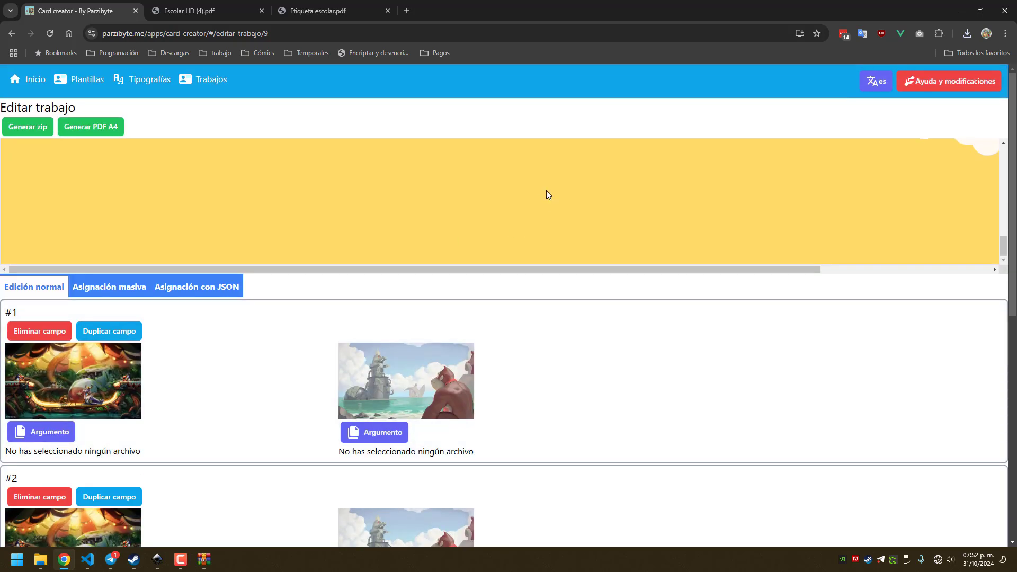
scroll(547, 191, "up", 5)
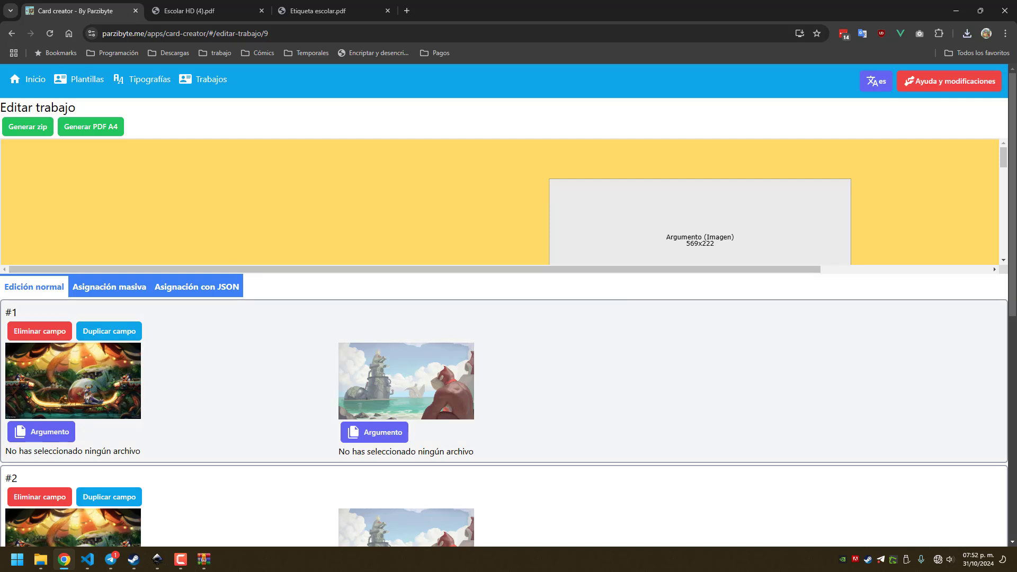
left_click(105, 332)
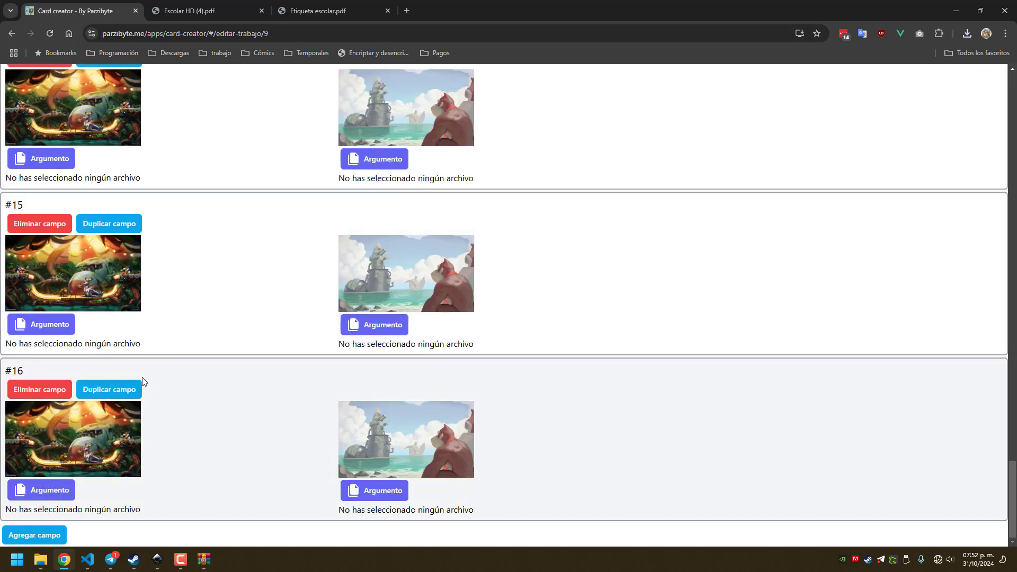
left_click(133, 389)
Generate the enlarged job's ZIP, save it as "asdsa (1).zip" on the Desktop and open the archive
scroll(1010, 447, "up", 4)
scroll(508, 305, "up", 20)
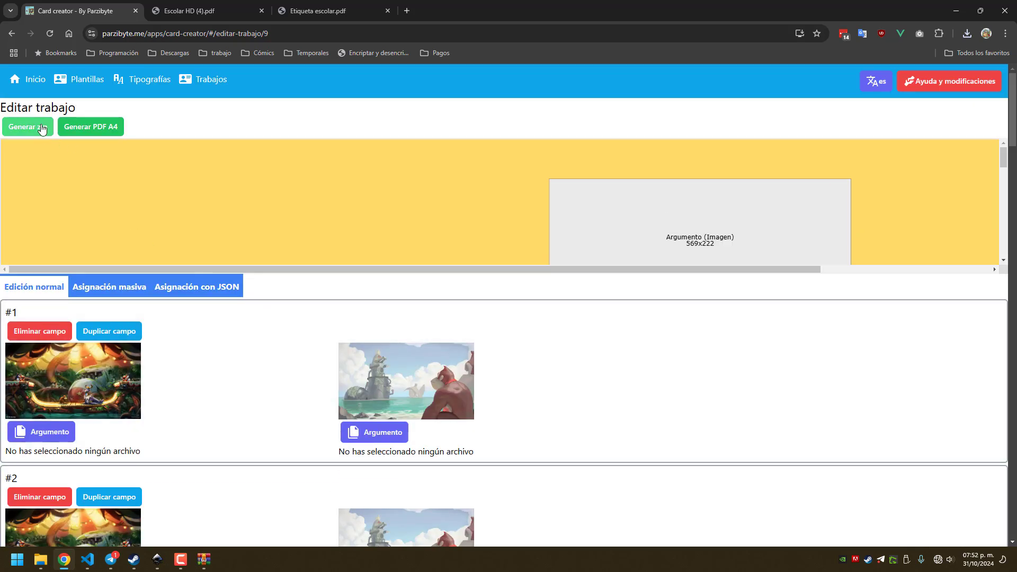
left_click(42, 129)
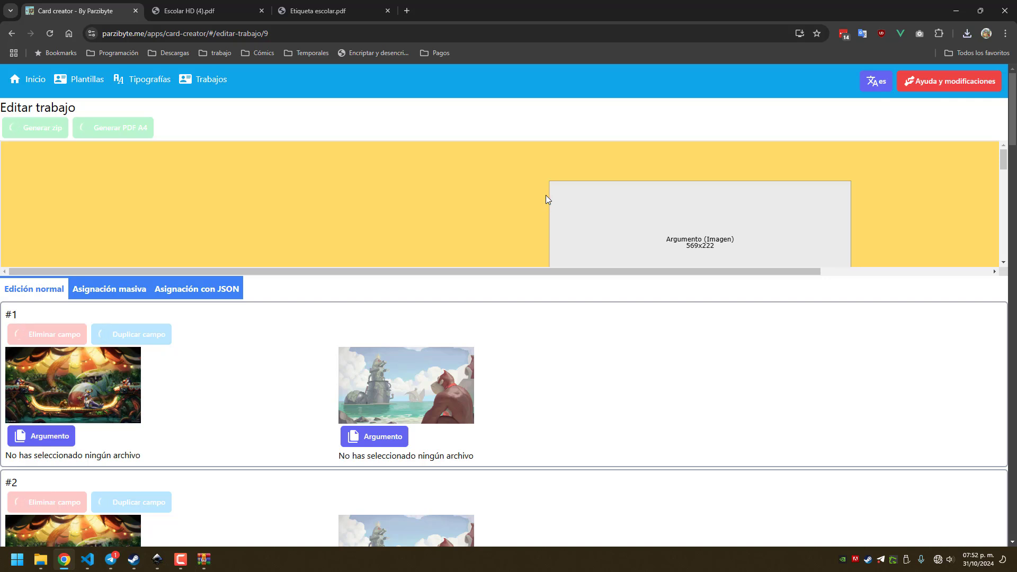
scroll(546, 195, "down", 10)
scroll(546, 195, "up", 8)
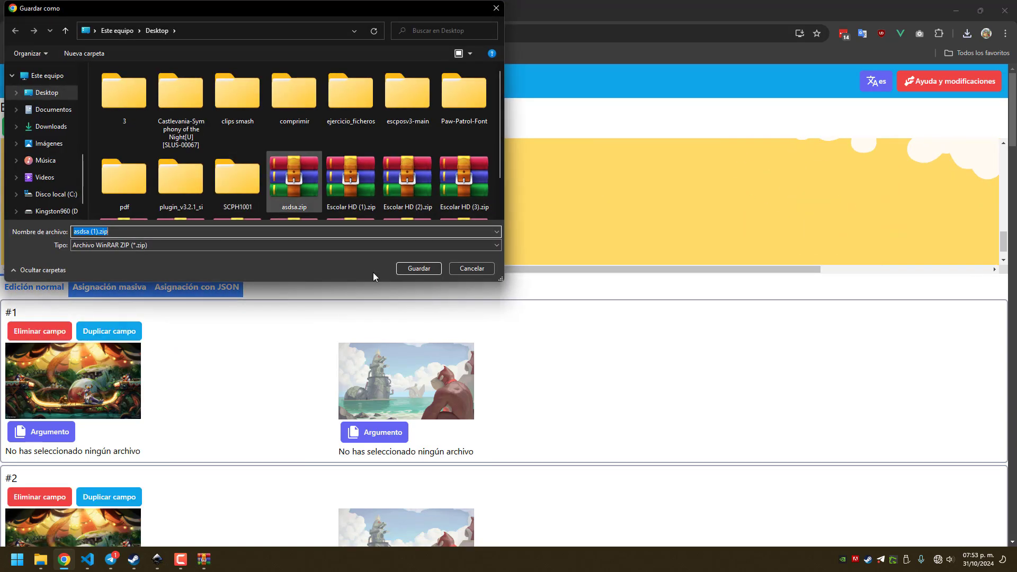
left_click(426, 269)
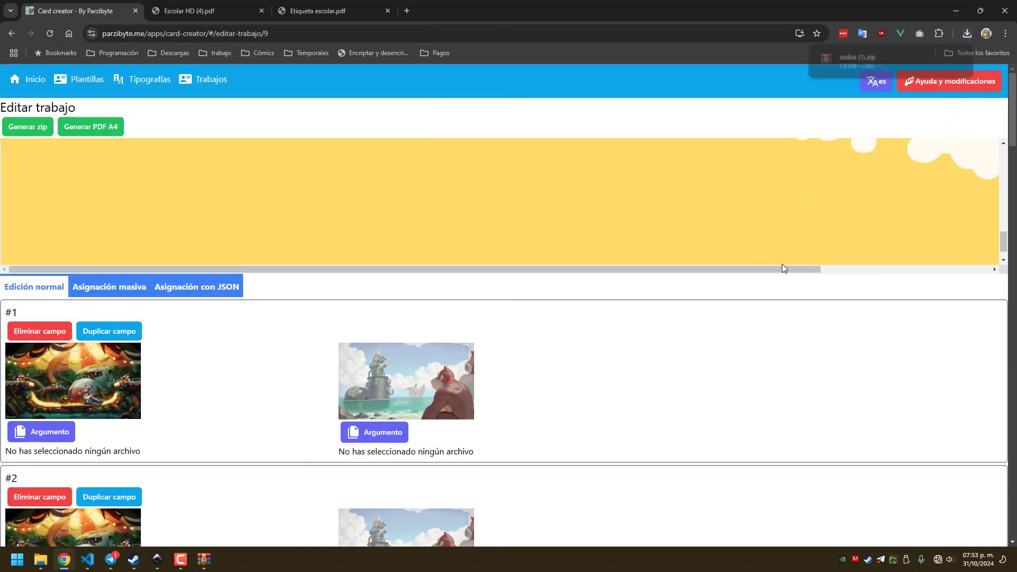
left_click(873, 58)
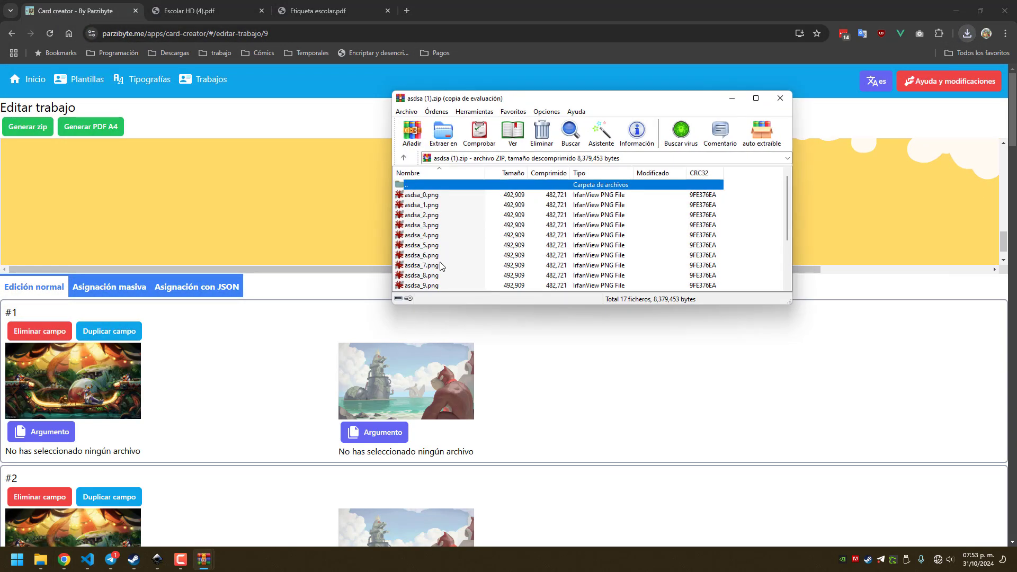
Check the exported images asdsa_0.png and asdsa_2.png from the new archive, viewing asdsa_2.png at 100% zoom
double_click(472, 196)
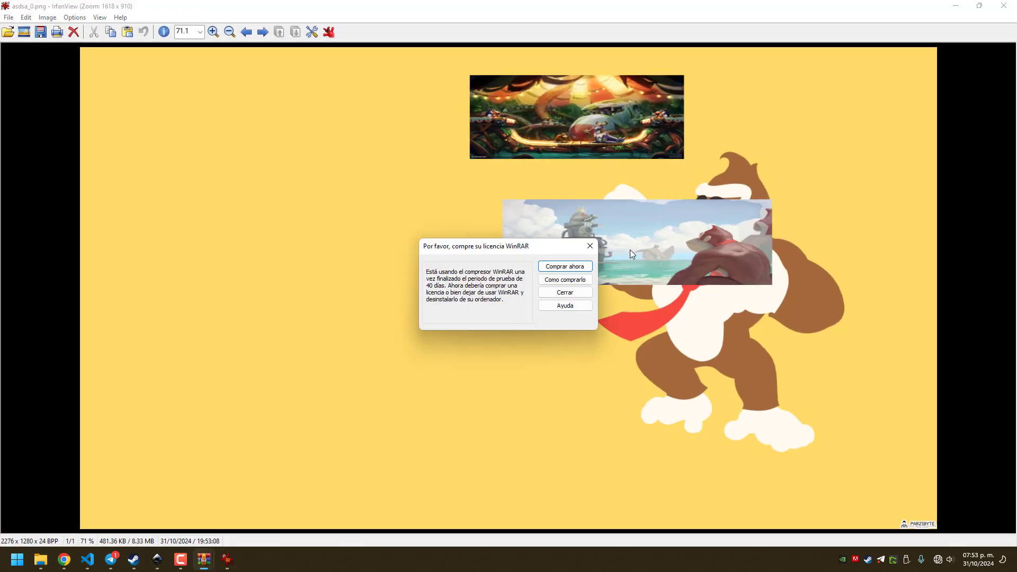
left_click(564, 293)
left_click(1004, 5)
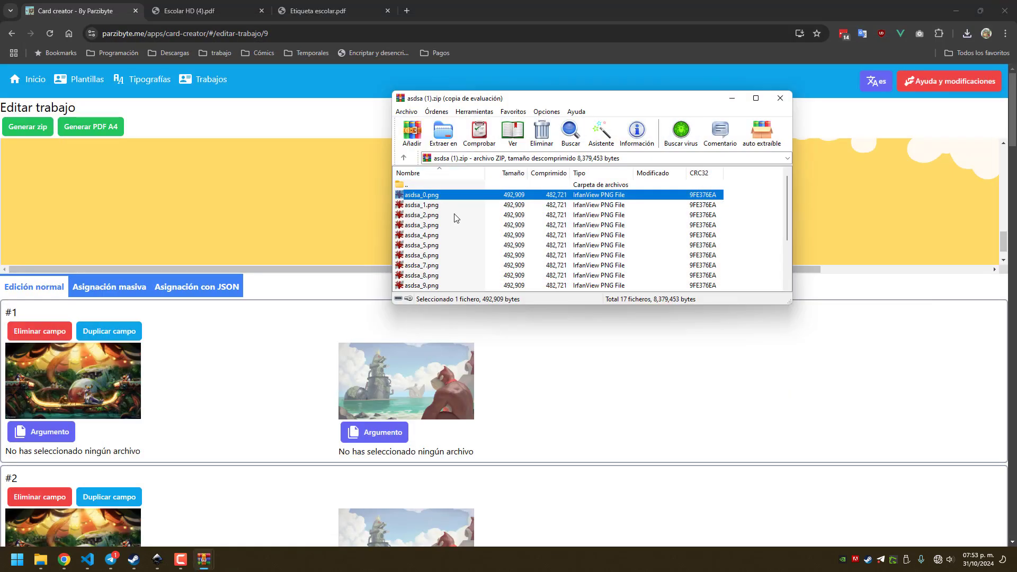
double_click(453, 216)
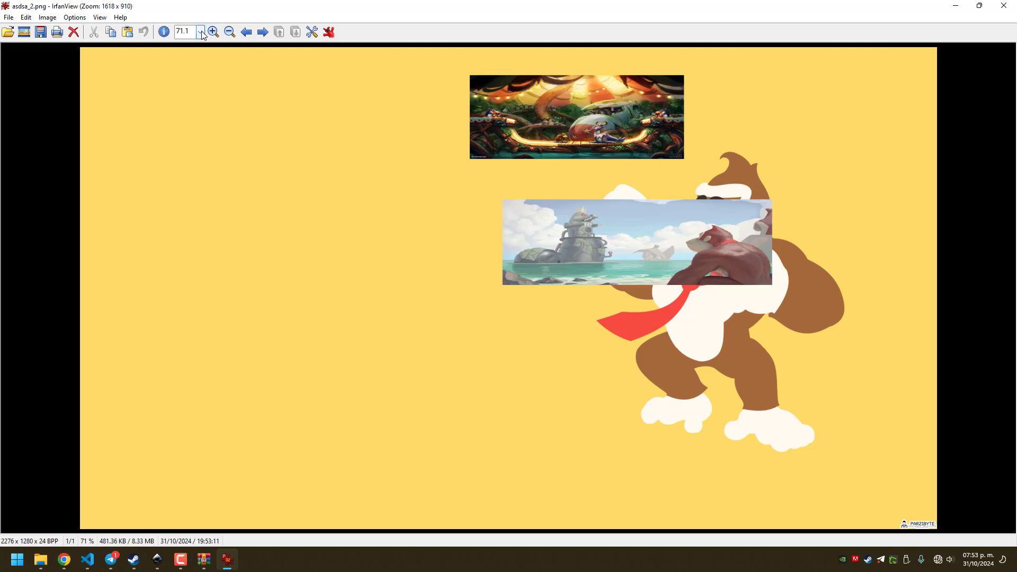
left_click(201, 33)
left_click(197, 98)
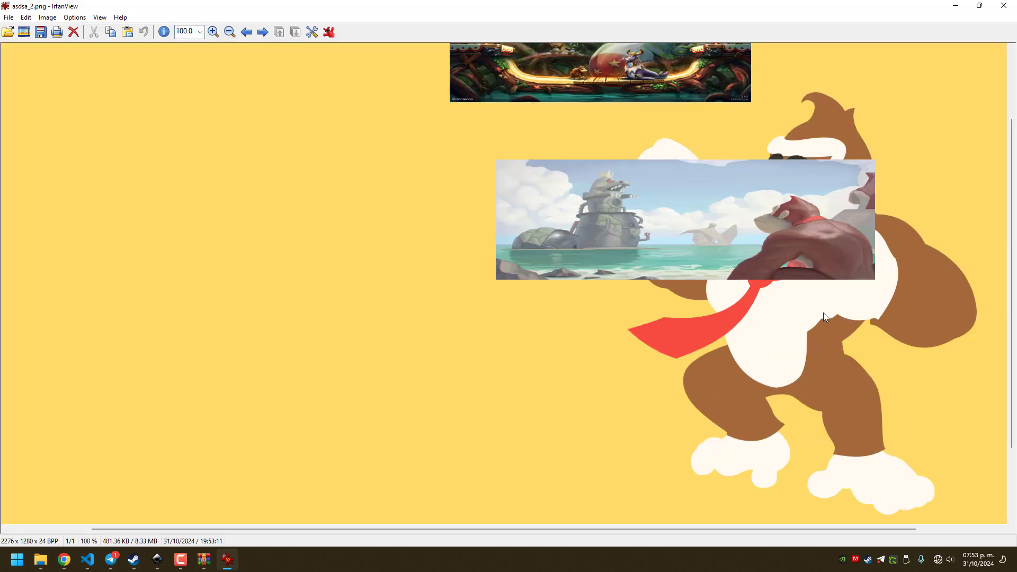